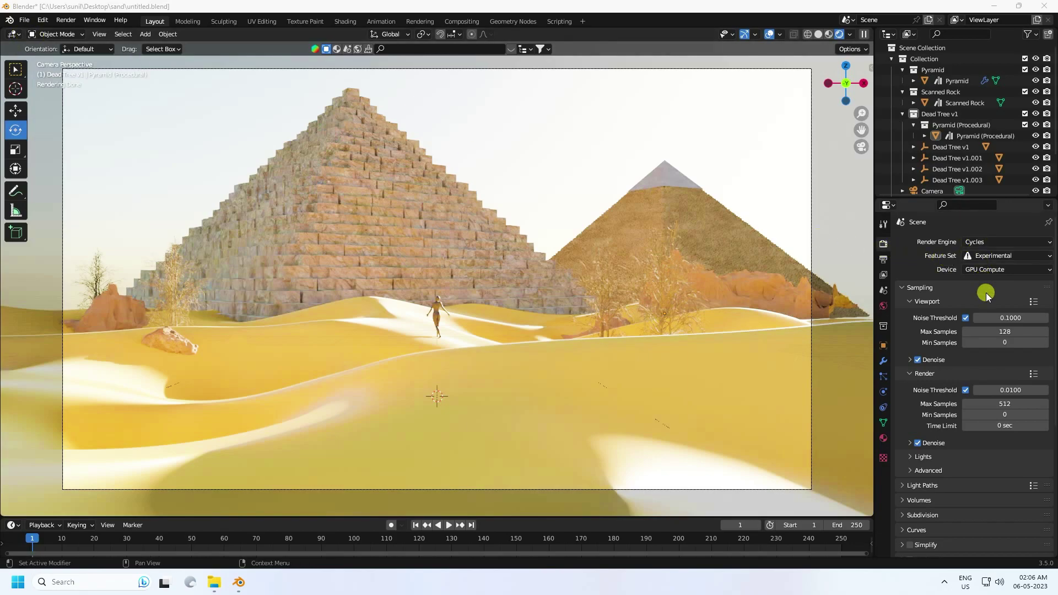
Switch the viewport to solid shading and orbit around the finished pyramid desert scene
{"action": "left_click", "coordinate": [24, 20]}
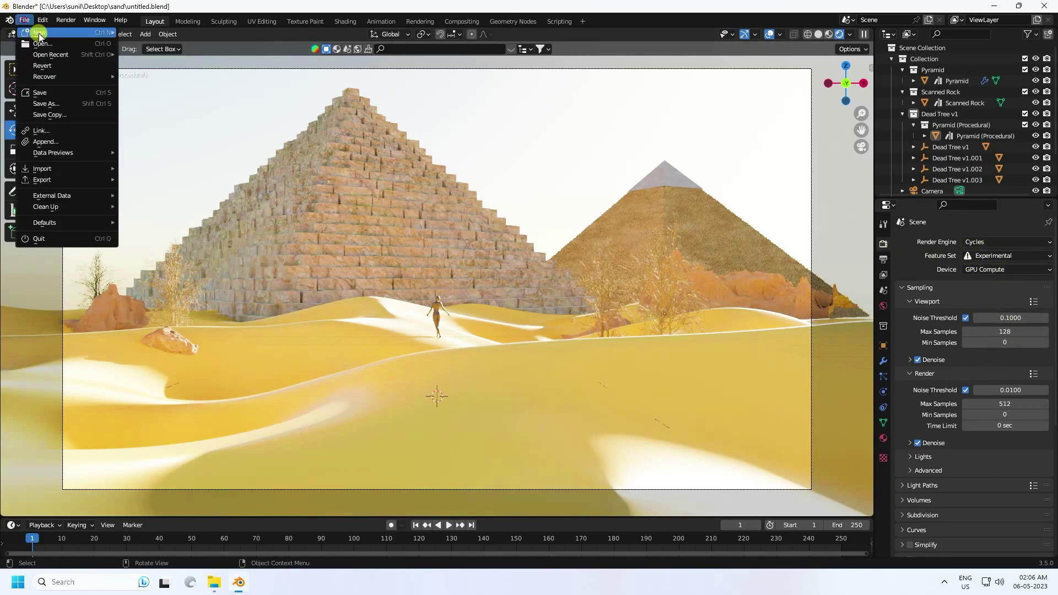
{"action": "mouse_move", "coordinate": [91, 34]}
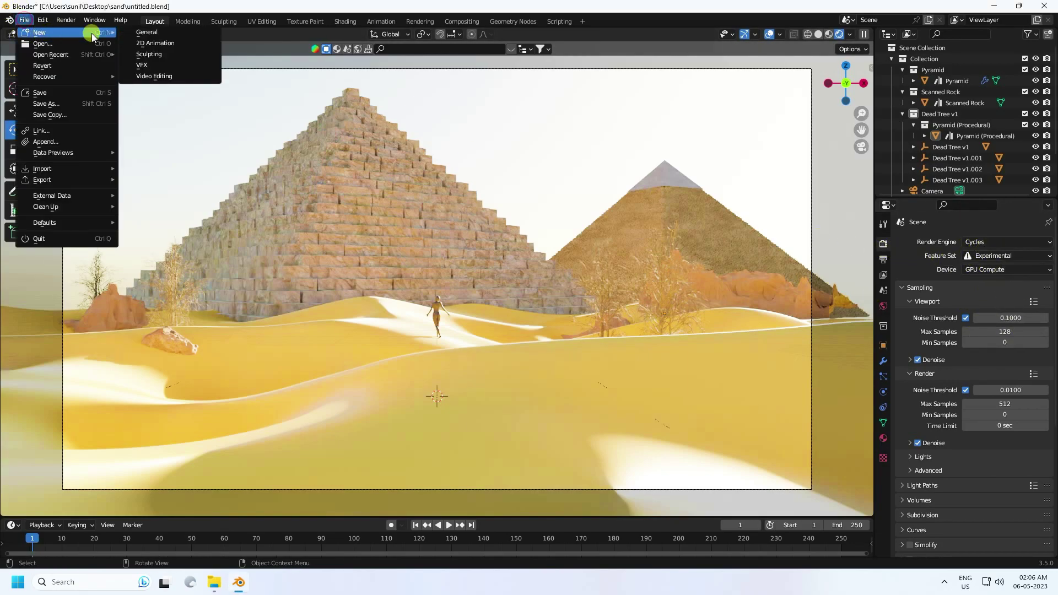
{"action": "left_click", "coordinate": [821, 35]}
{"action": "mouse_move", "coordinate": [143, 265]}
{"action": "middle_mouse_down"}
{"action": "mouse_move", "coordinate": [375, 319]}
{"action": "mouse_move", "coordinate": [372, 301]}
{"action": "mouse_move", "coordinate": [330, 345]}
{"action": "mouse_move", "coordinate": [445, 370]}
{"action": "mouse_move", "coordinate": [296, 366]}
{"action": "mouse_move", "coordinate": [564, 418]}
{"action": "mouse_move", "coordinate": [472, 324]}
{"action": "mouse_move", "coordinate": [386, 355]}
{"action": "mouse_move", "coordinate": [498, 338]}
{"action": "mouse_move", "coordinate": [410, 293]}
{"action": "middle_mouse_up"}
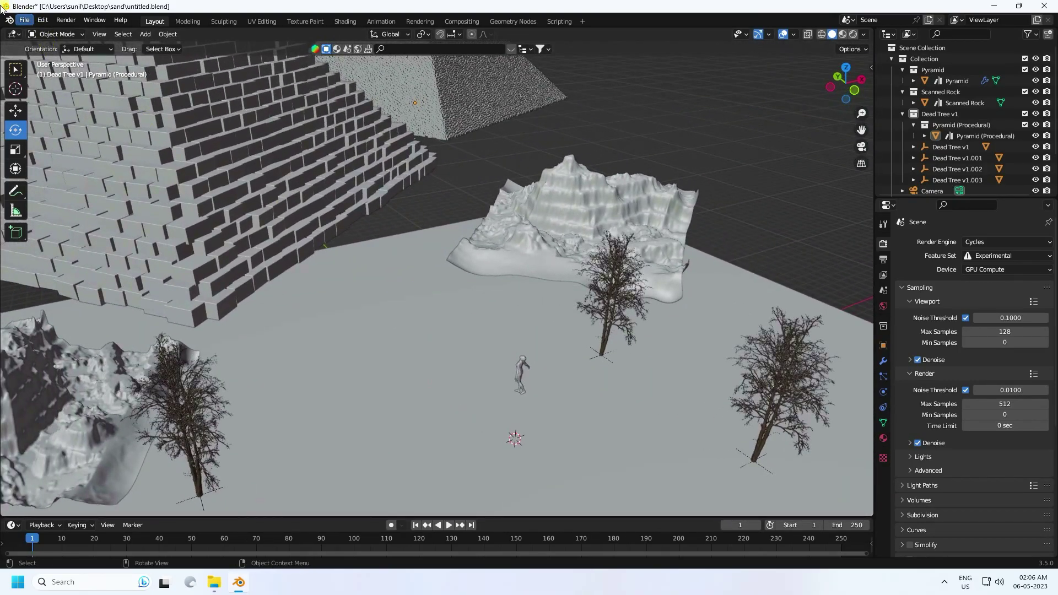
Start a new General file without saving the current one, and delete the default camera, cube and light
{"action": "left_click", "coordinate": [24, 23]}
{"action": "mouse_move", "coordinate": [38, 33]}
{"action": "left_click", "coordinate": [183, 27]}
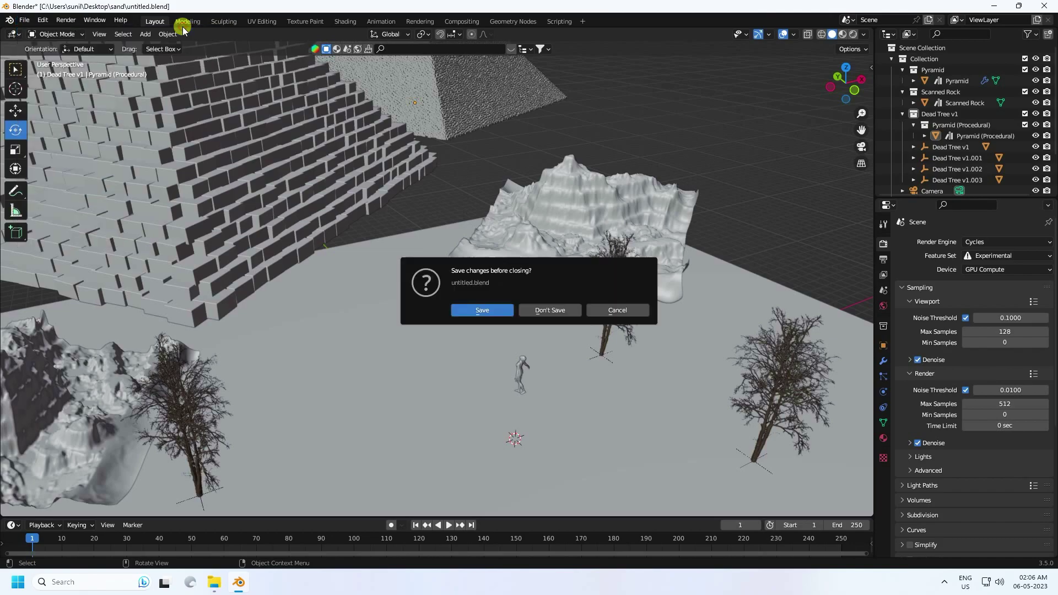
{"action": "left_click", "coordinate": [530, 311]}
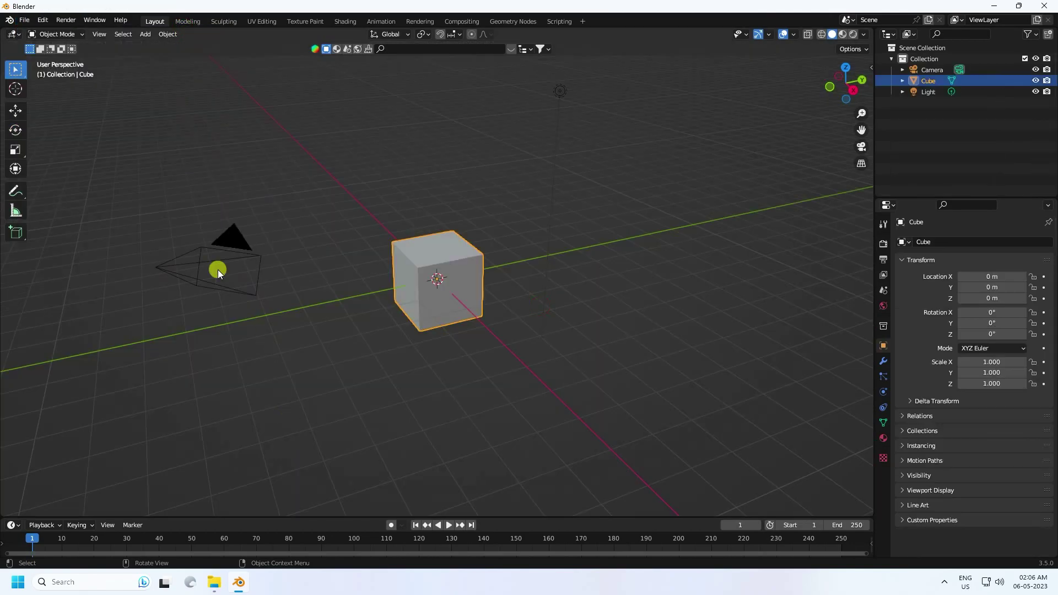
{"action": "left_click_drag", "start_coordinate": [160, 189], "coordinate": [675, 387]}
{"action": "key", "text": "Delete"}
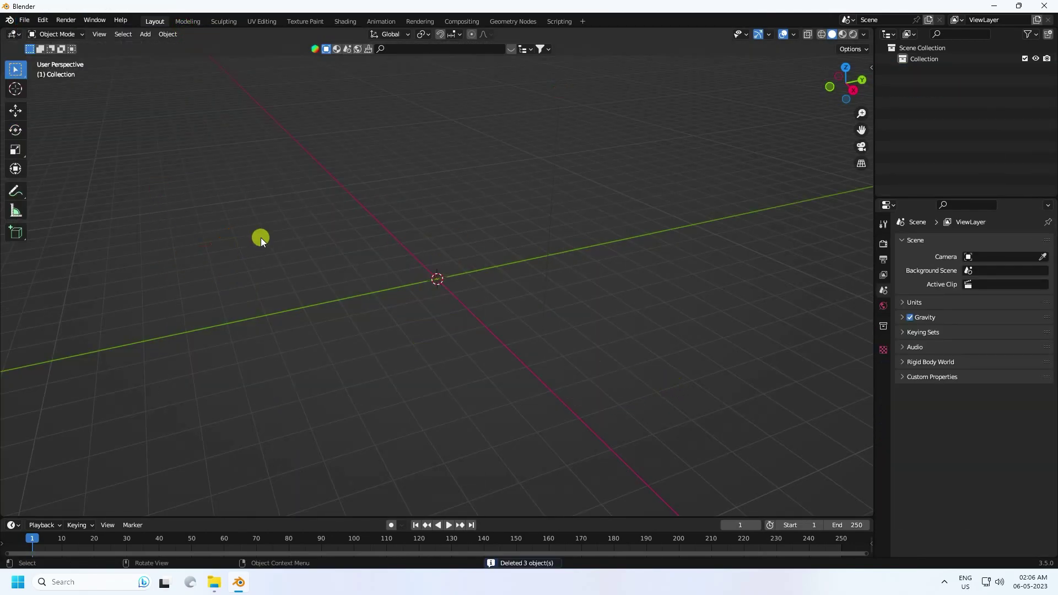
Add a mesh plane at the origin and scale it by 30
{"action": "left_click", "coordinate": [147, 34]}
{"action": "mouse_move", "coordinate": [157, 47]}
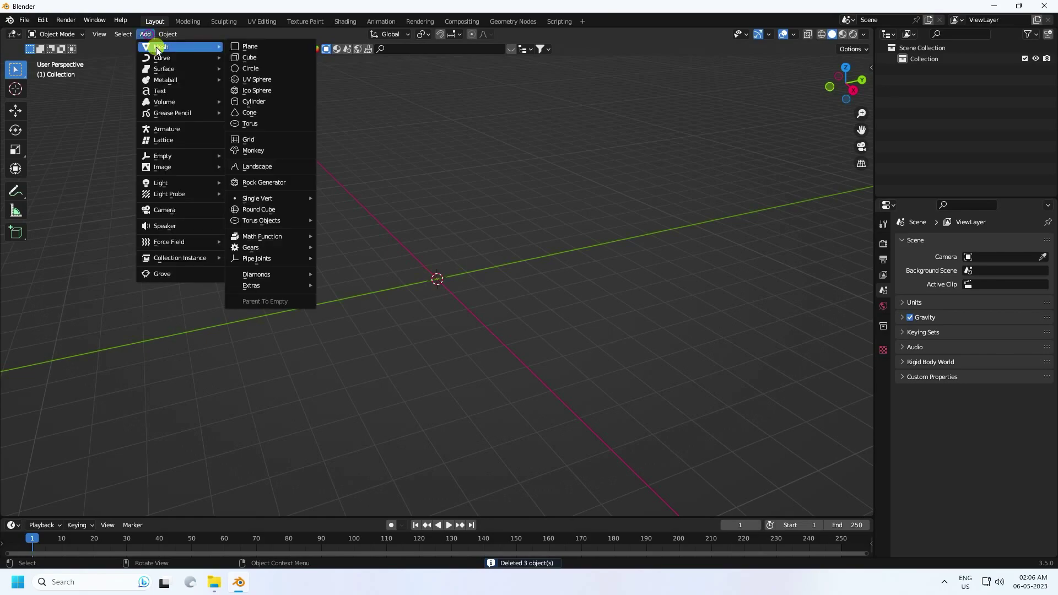
{"action": "left_click", "coordinate": [296, 49]}
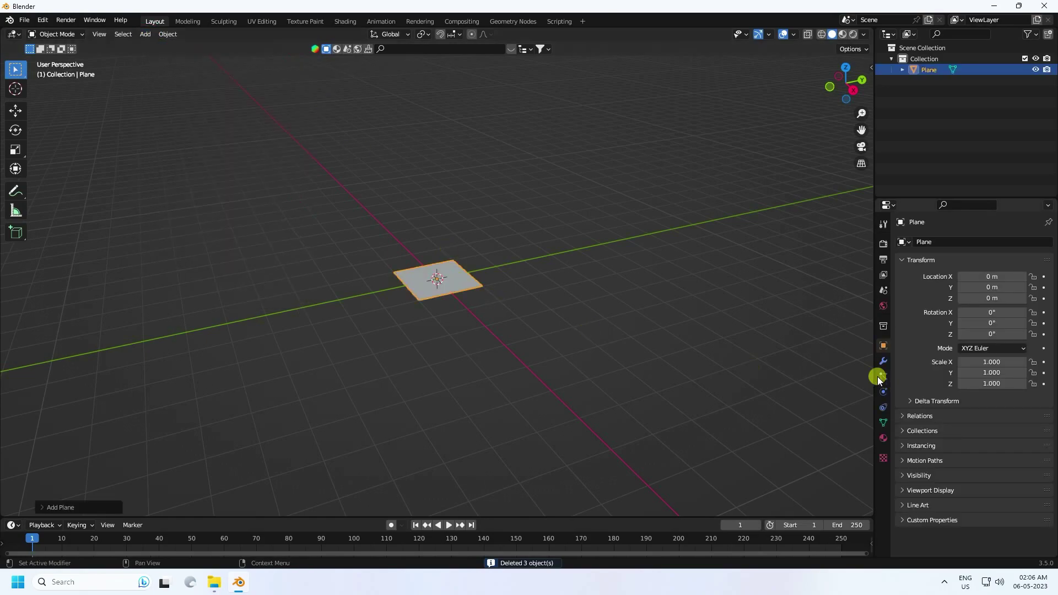
{"action": "type", "text": "s"}
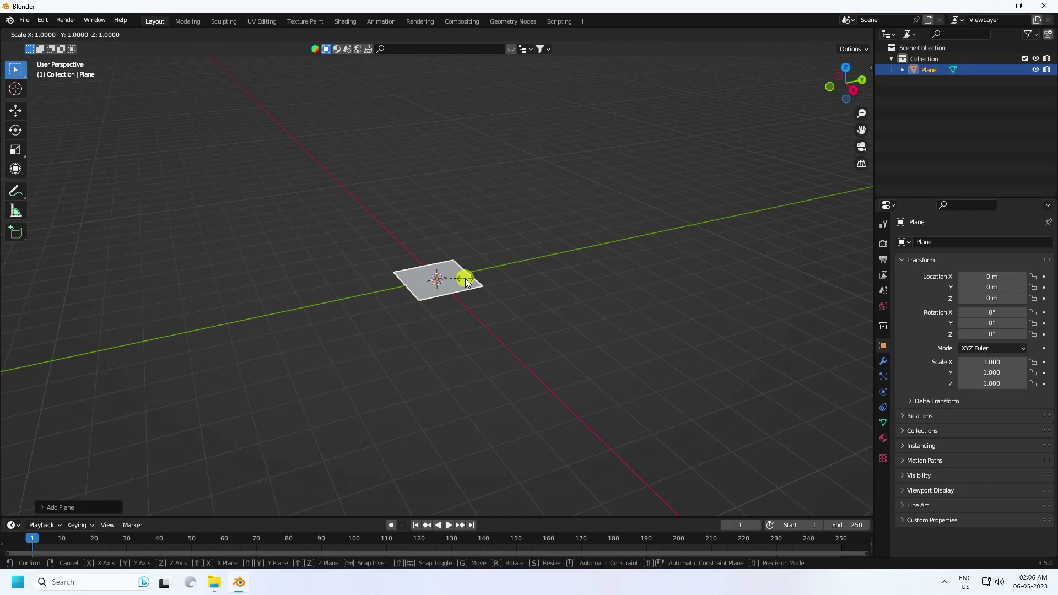
{"action": "type", "text": "30"}
{"action": "key", "text": "Return"}
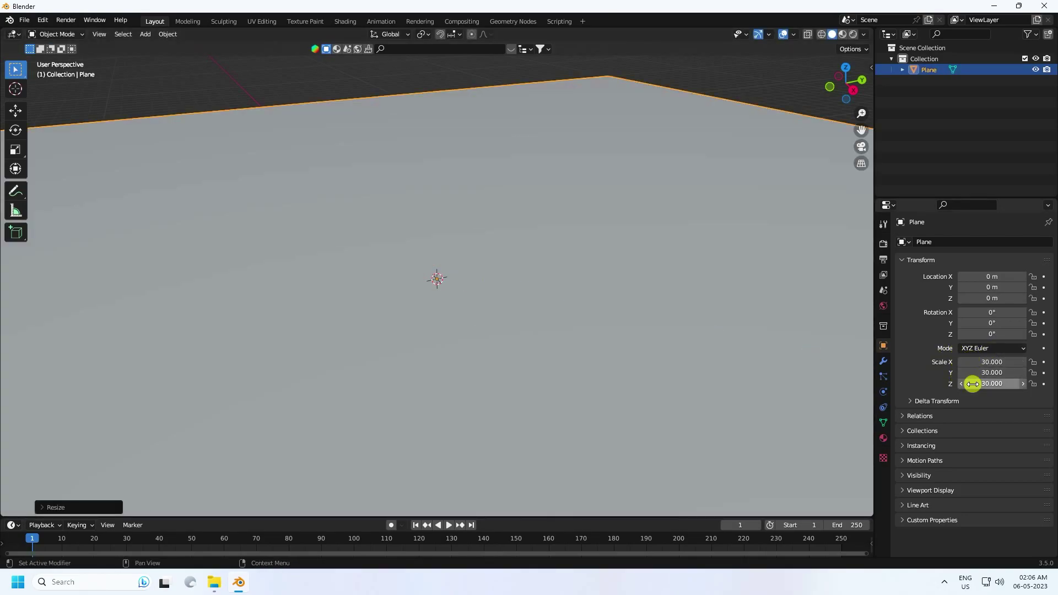
Subdivide the plane in Edit Mode and increase the subdivision's number of cuts
{"action": "scroll", "coordinate": [572, 279], "scroll_direction": "down", "scroll_amount": 3}
{"action": "middle_click_drag", "start_coordinate": [572, 280], "coordinate": [456, 315]}
{"action": "left_click", "coordinate": [57, 36]}
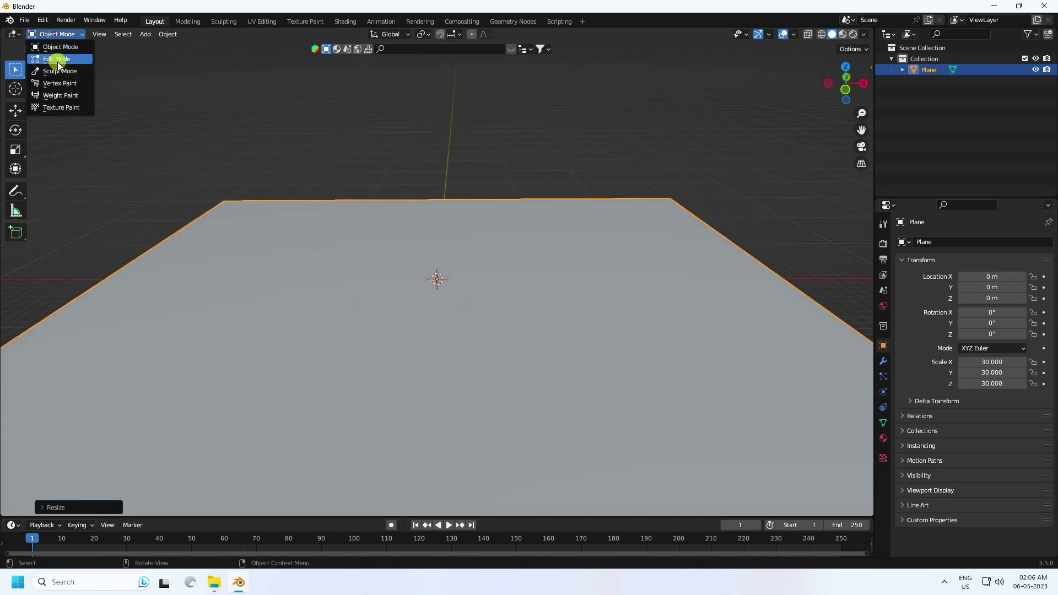
{"action": "left_click", "coordinate": [58, 60]}
{"action": "right_click", "coordinate": [252, 221]}
{"action": "left_click", "coordinate": [251, 222]}
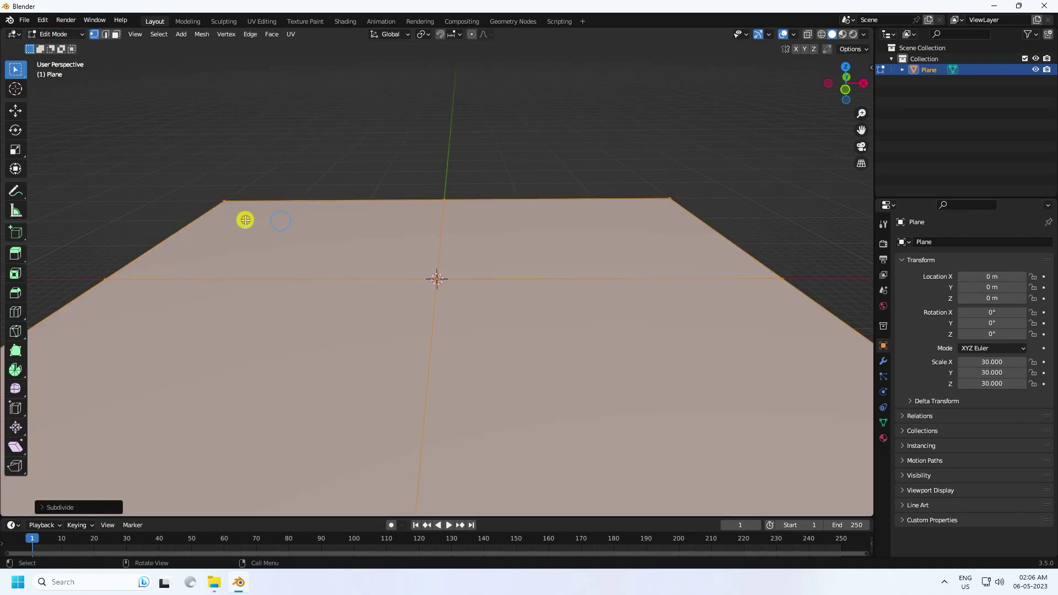
{"action": "left_click", "coordinate": [85, 506]}
{"action": "left_click", "coordinate": [182, 431]}
{"action": "left_click", "coordinate": [181, 431]}
{"action": "left_click", "coordinate": [182, 432]}
{"action": "left_click", "coordinate": [181, 432]}
Subdivide the plane's mesh a second time with 8 cuts
{"action": "right_click", "coordinate": [203, 321]}
{"action": "left_click", "coordinate": [213, 335]}
{"action": "left_click", "coordinate": [181, 431]}
{"action": "left_click", "coordinate": [181, 431]}
{"action": "left_click", "coordinate": [181, 431]}
{"action": "left_click", "coordinate": [180, 431]}
{"action": "left_click", "coordinate": [181, 431]}
{"action": "left_click", "coordinate": [181, 431]}
{"action": "left_click", "coordinate": [180, 431]}
{"action": "left_click", "coordinate": [181, 431]}
{"action": "mouse_move", "coordinate": [361, 366]}
{"action": "middle_mouse_down"}
{"action": "mouse_move", "coordinate": [371, 345]}
{"action": "mouse_move", "coordinate": [375, 378]}
{"action": "mouse_move", "coordinate": [372, 356]}
{"action": "middle_mouse_up"}
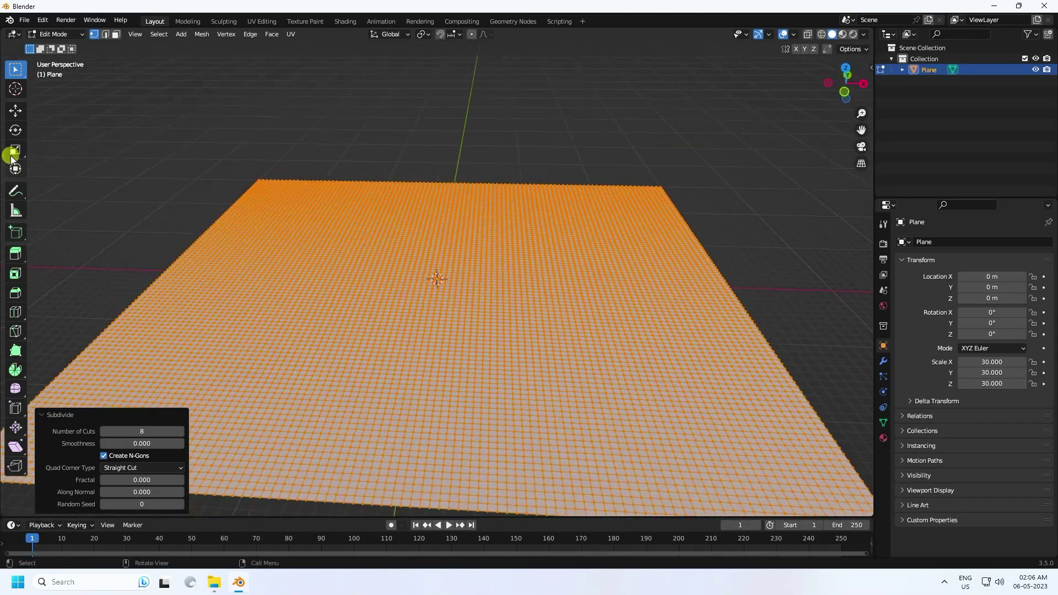
Return to Object Mode and add a Subdivision Surface modifier to the plane
{"action": "left_click", "coordinate": [15, 110]}
{"action": "left_click", "coordinate": [55, 34]}
{"action": "left_click", "coordinate": [54, 47]}
{"action": "left_click", "coordinate": [206, 170]}
{"action": "left_click", "coordinate": [463, 277]}
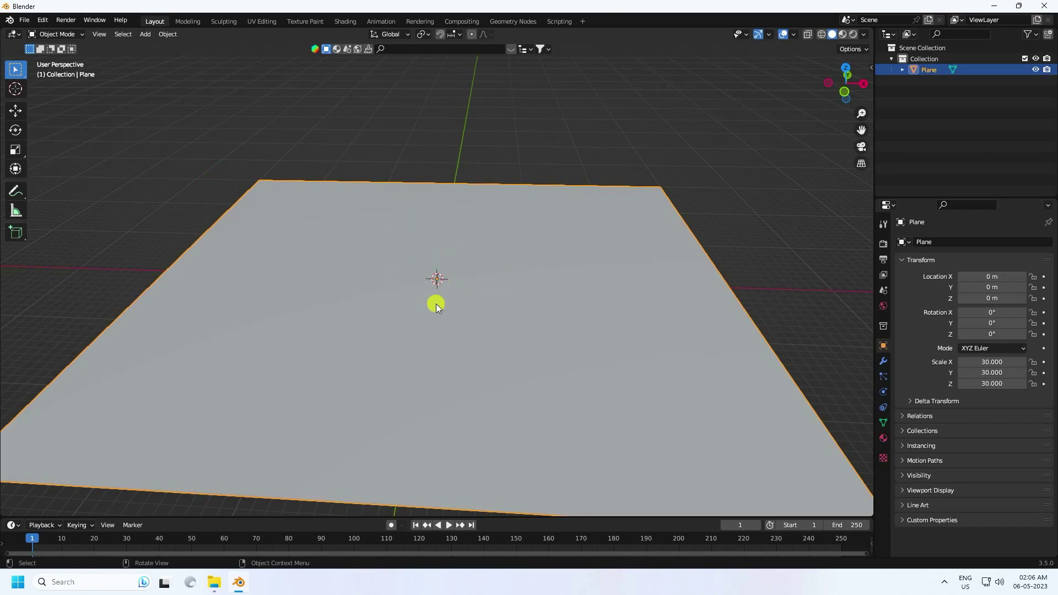
{"action": "left_click", "coordinate": [884, 362]}
{"action": "left_click", "coordinate": [910, 242]}
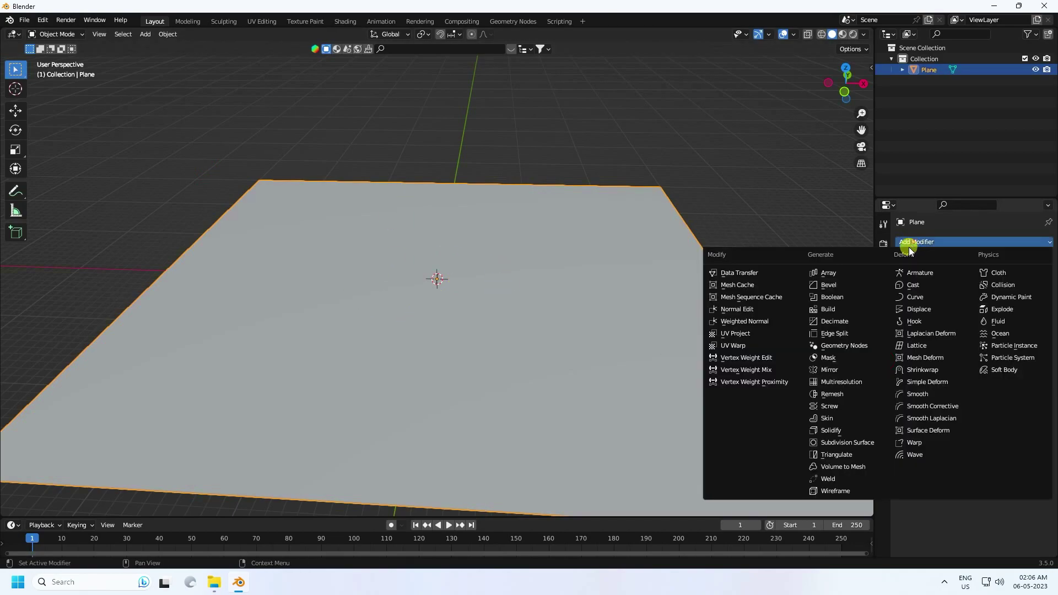
{"action": "left_click", "coordinate": [849, 443]}
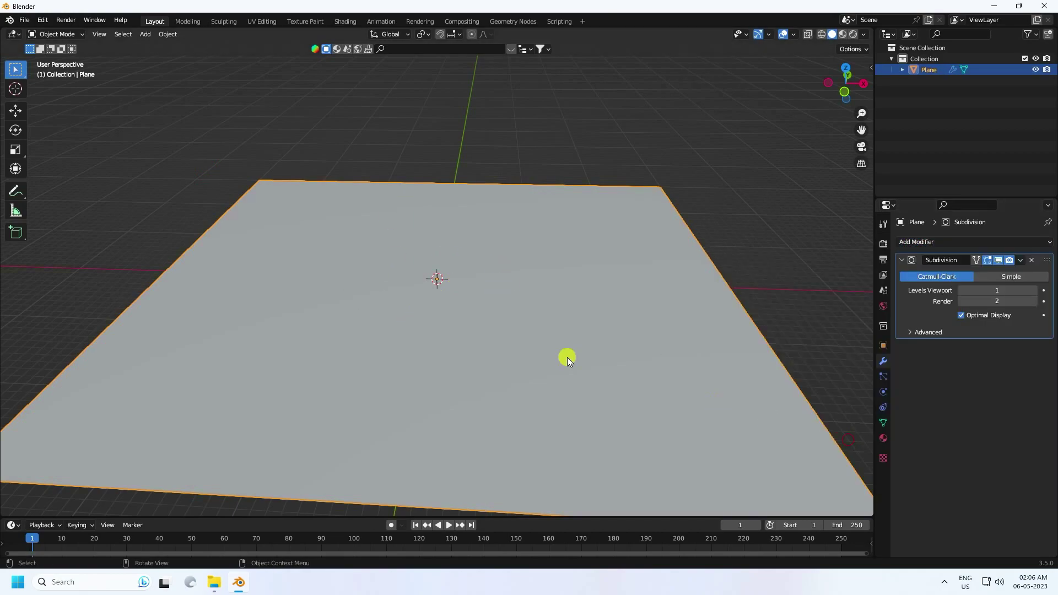
Set the render engine to Cycles with the Experimental feature set and GPU Compute as the device
{"action": "middle_click_drag", "start_coordinate": [385, 440], "coordinate": [429, 412]}
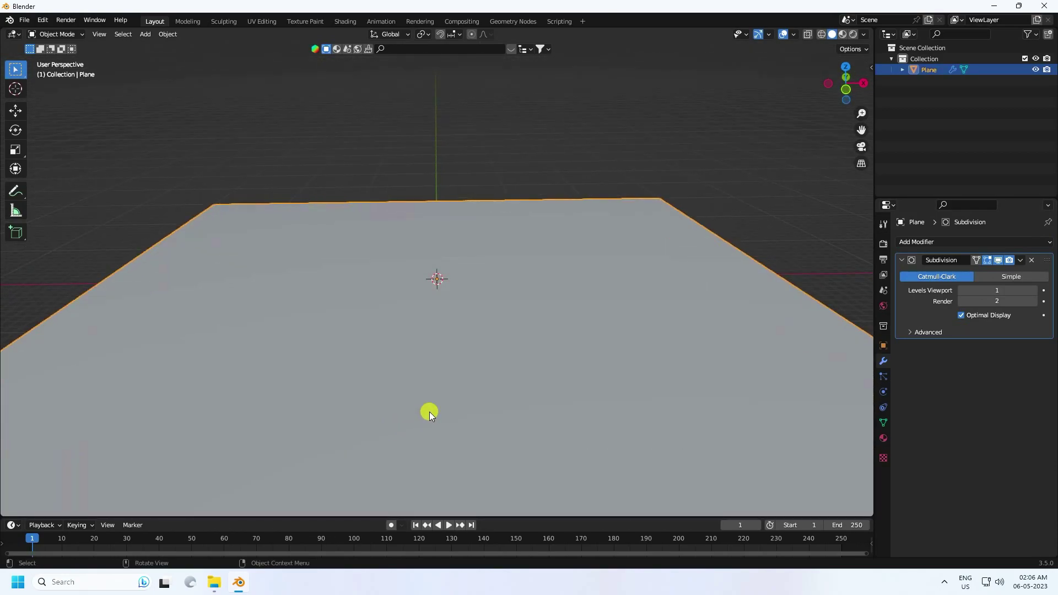
{"action": "left_click", "coordinate": [884, 243]}
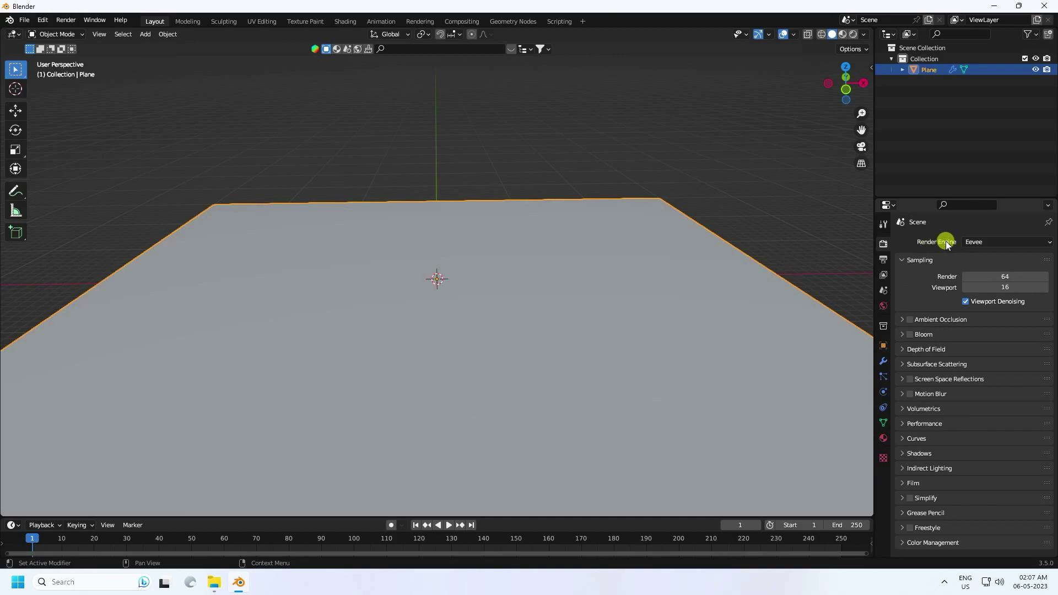
{"action": "left_click", "coordinate": [976, 242]}
{"action": "left_click", "coordinate": [974, 278]}
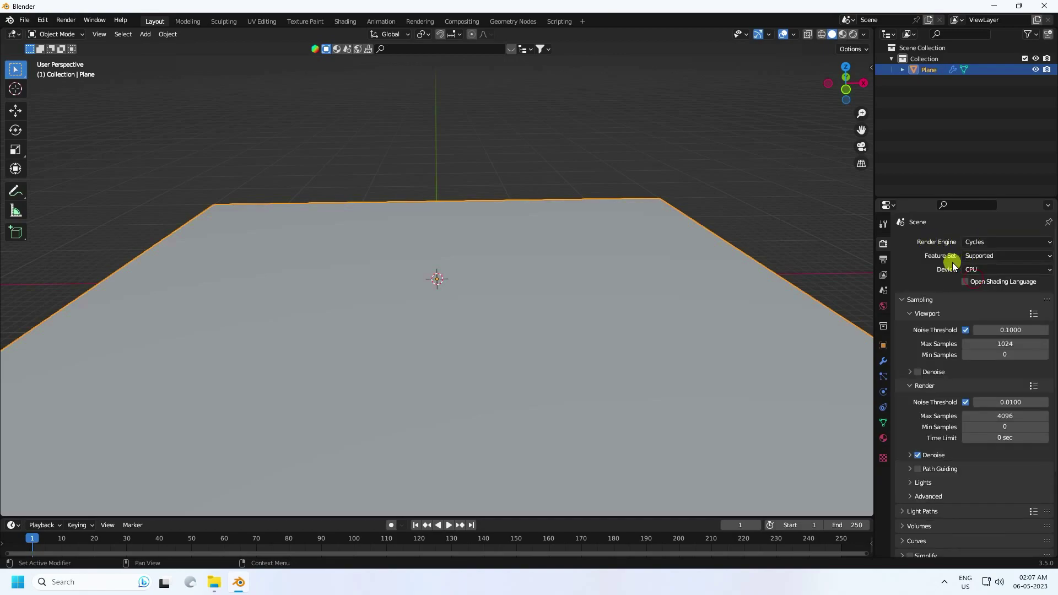
{"action": "left_click", "coordinate": [979, 256]}
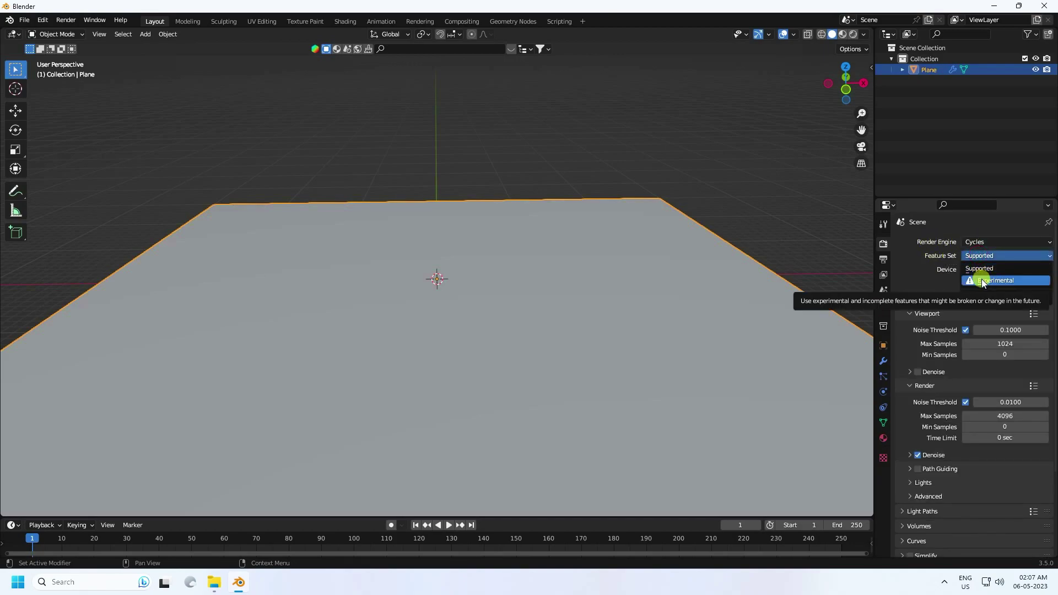
{"action": "left_click", "coordinate": [983, 281]}
{"action": "left_click", "coordinate": [985, 269]}
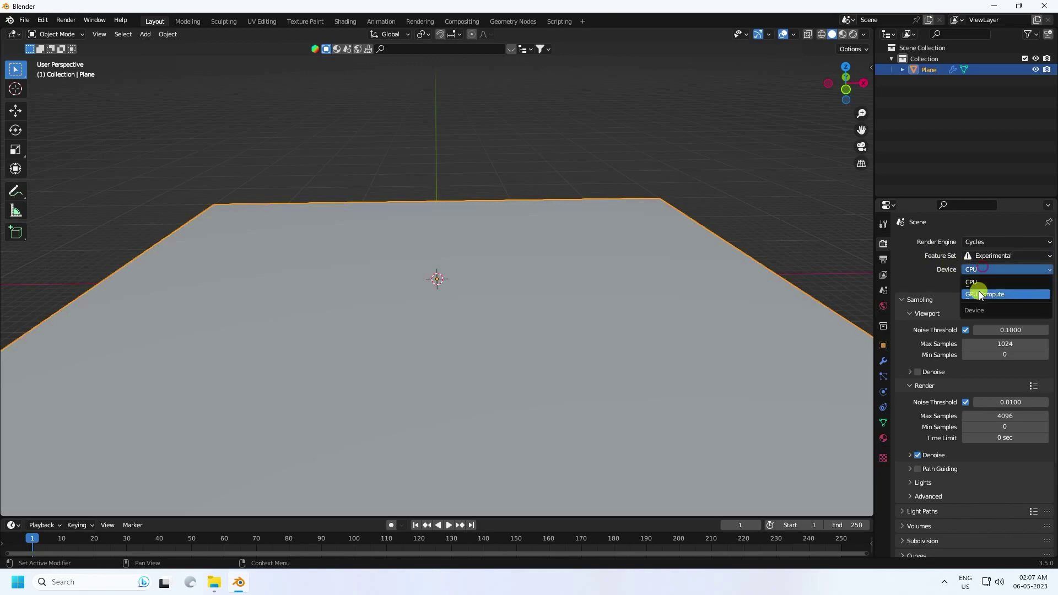
{"action": "left_click", "coordinate": [990, 295]}
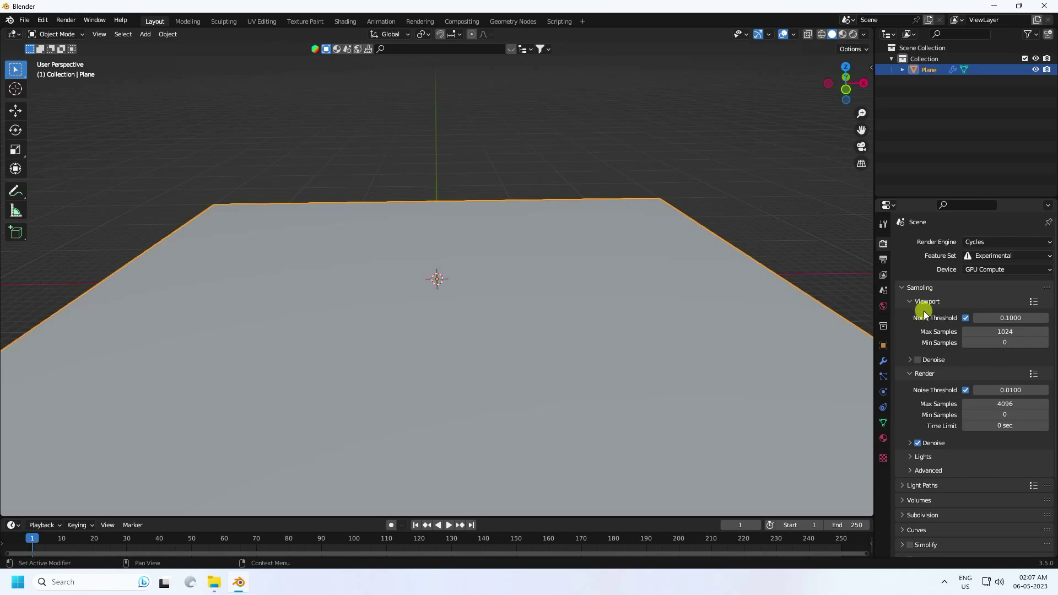
Set the maximum samples to 128 for the viewport and 512 for the render
{"action": "left_click", "coordinate": [1011, 336]}
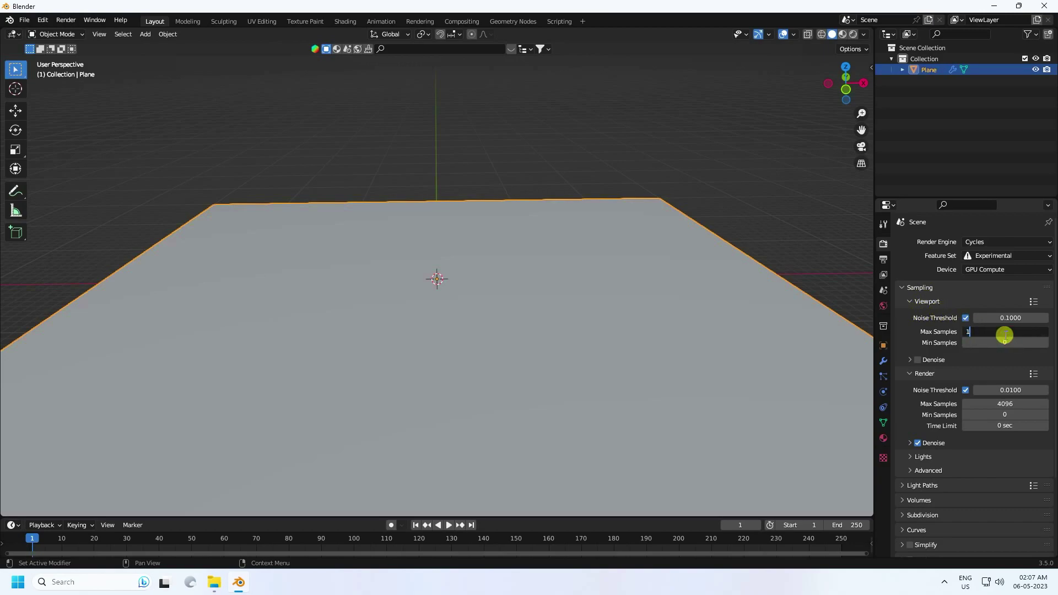
{"action": "key", "text": "Return"}
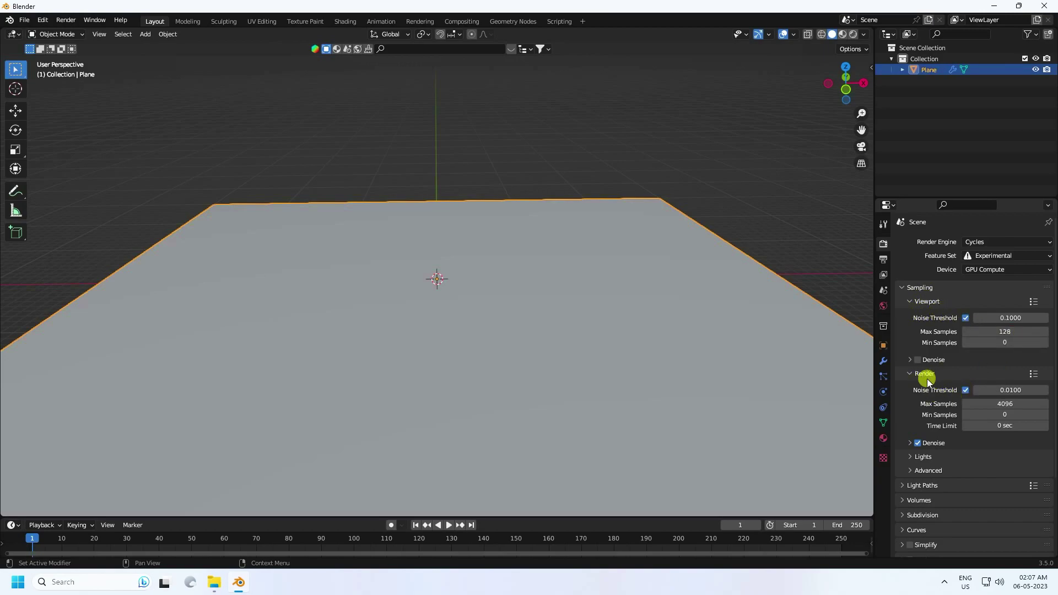
{"action": "left_click", "coordinate": [1005, 406]}
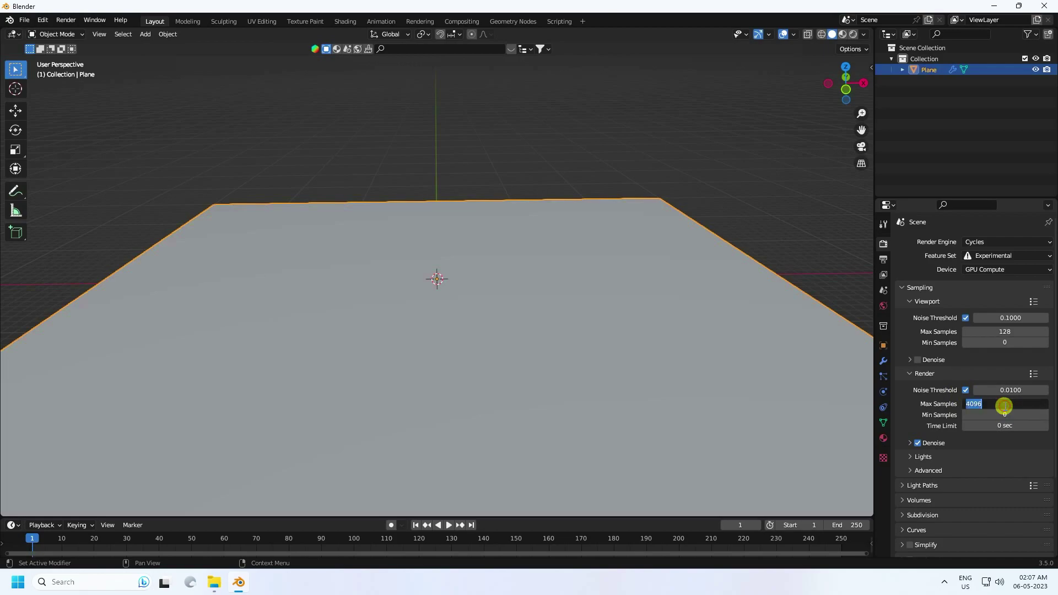
{"action": "key", "text": "Return"}
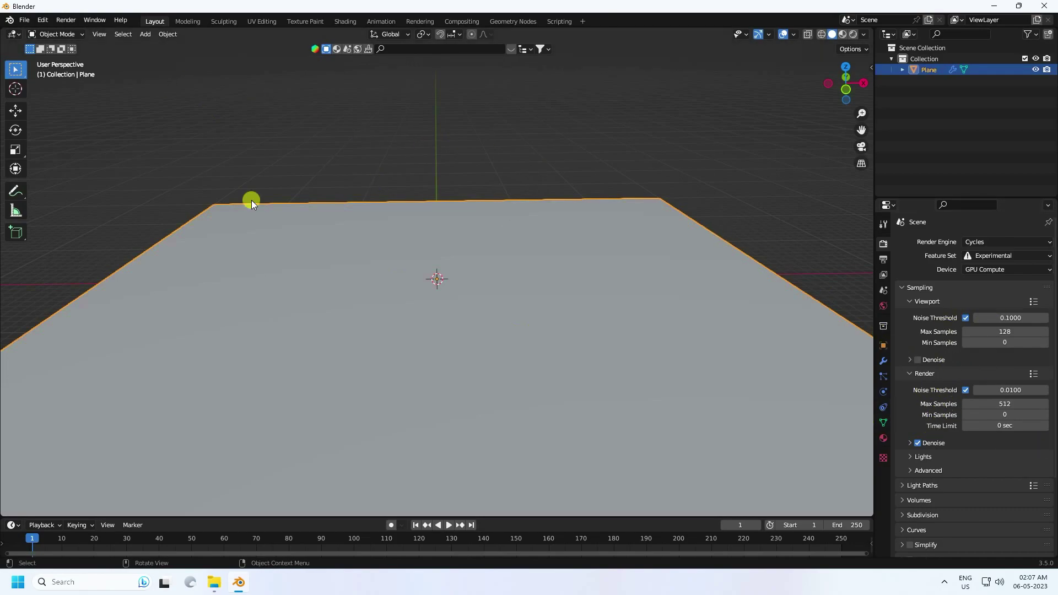
Create a new material for the plane in the Shading workspace
{"action": "left_click", "coordinate": [346, 21]}
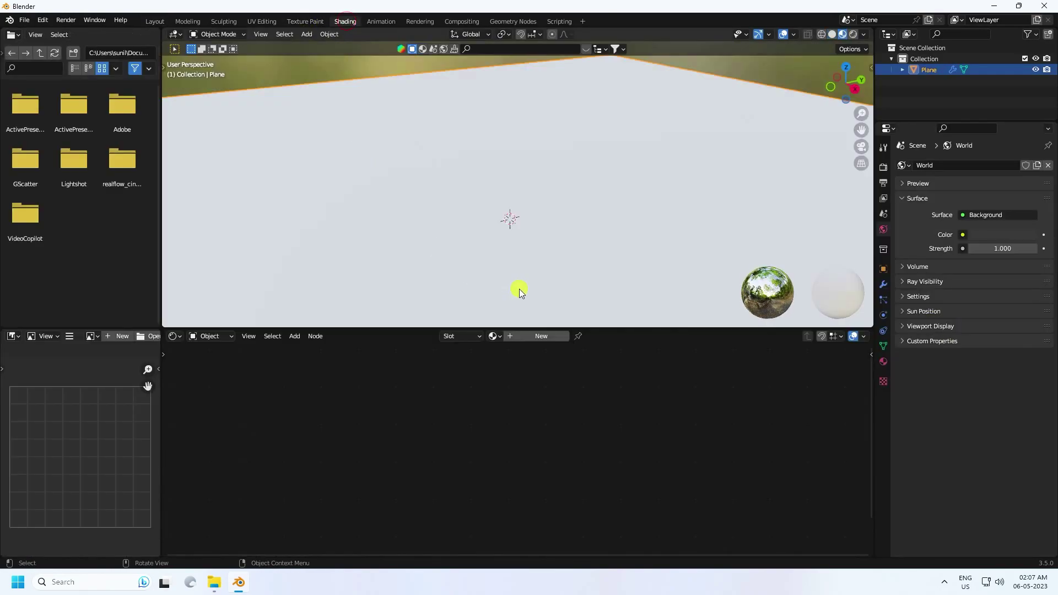
{"action": "middle_click_drag", "start_coordinate": [508, 256], "coordinate": [547, 249]}
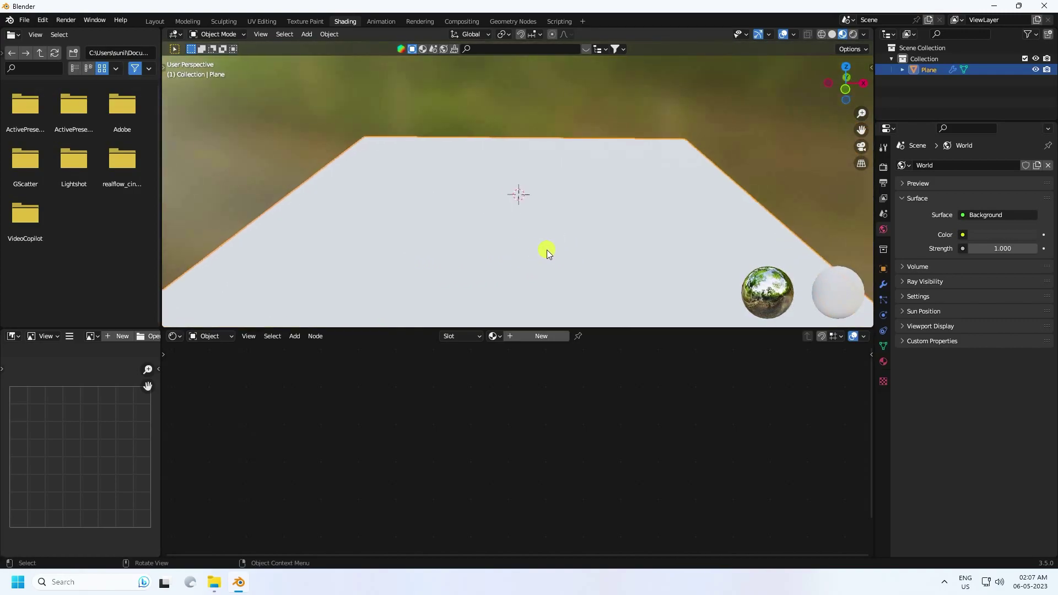
{"action": "left_click", "coordinate": [513, 334]}
{"action": "middle_click_drag", "start_coordinate": [548, 429], "coordinate": [439, 483]}
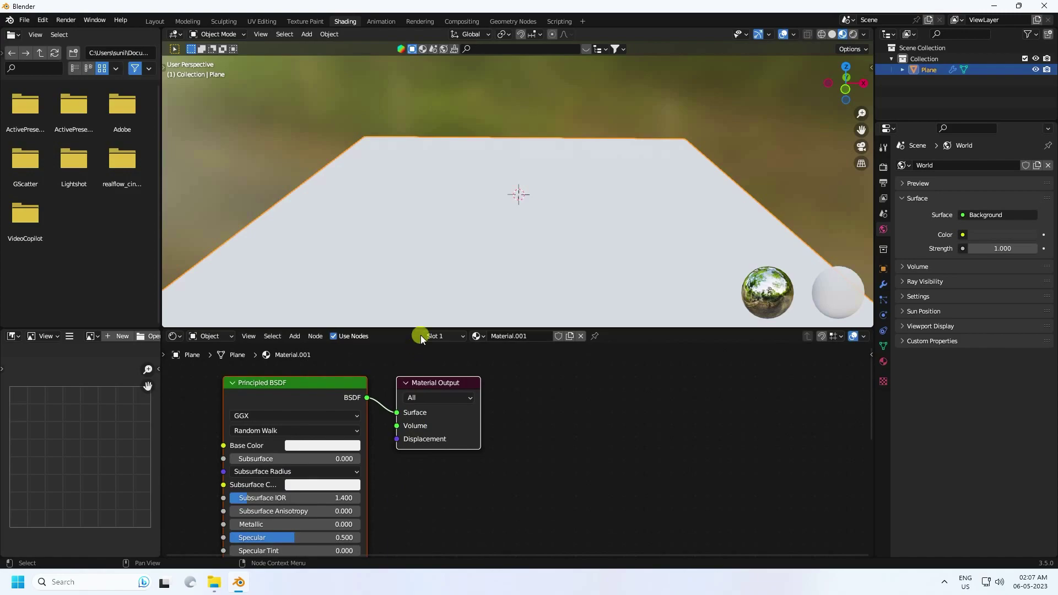
Enlarge the shader node editor and move the Principled BSDF and Material Output nodes far apart
{"action": "left_click_drag", "start_coordinate": [412, 334], "coordinate": [413, 295]}
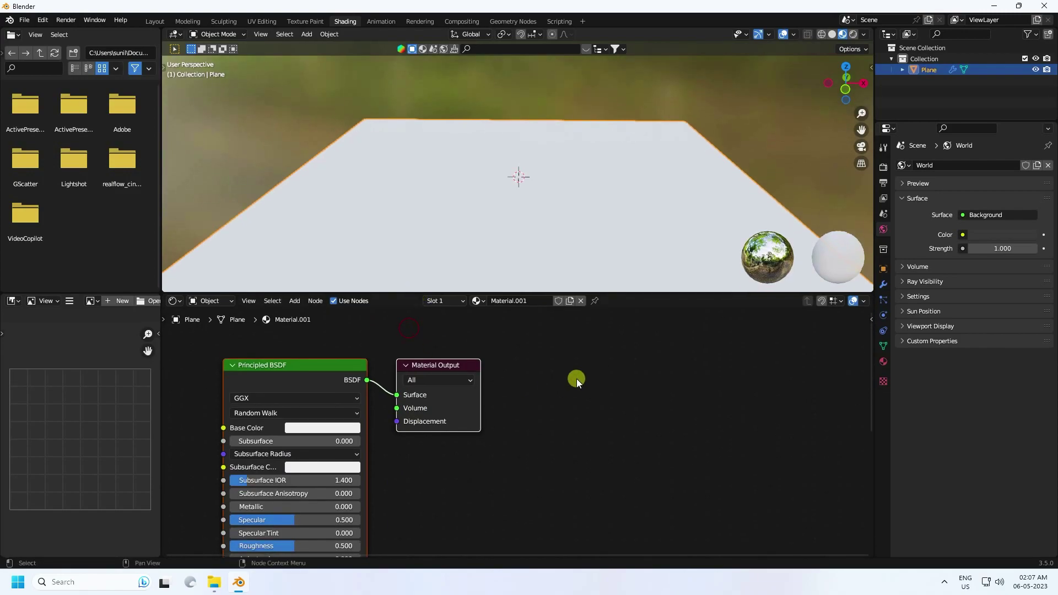
{"action": "scroll", "coordinate": [577, 379], "scroll_direction": "down", "scroll_amount": 1}
{"action": "middle_click_drag", "start_coordinate": [549, 386], "coordinate": [528, 370]}
{"action": "left_click_drag", "start_coordinate": [335, 366], "coordinate": [279, 351]}
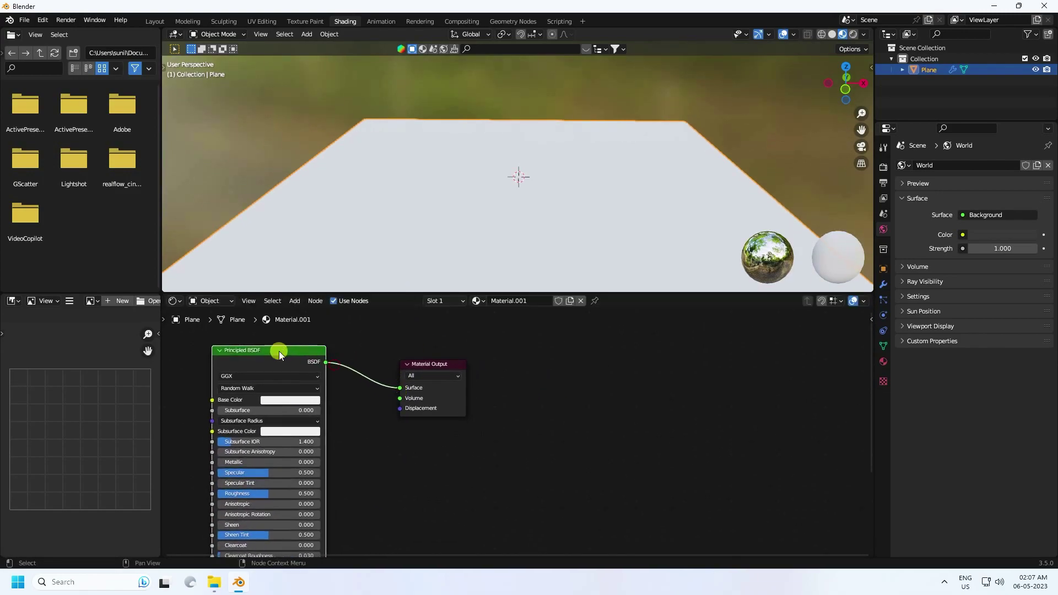
{"action": "left_click_drag", "start_coordinate": [438, 366], "coordinate": [686, 371]}
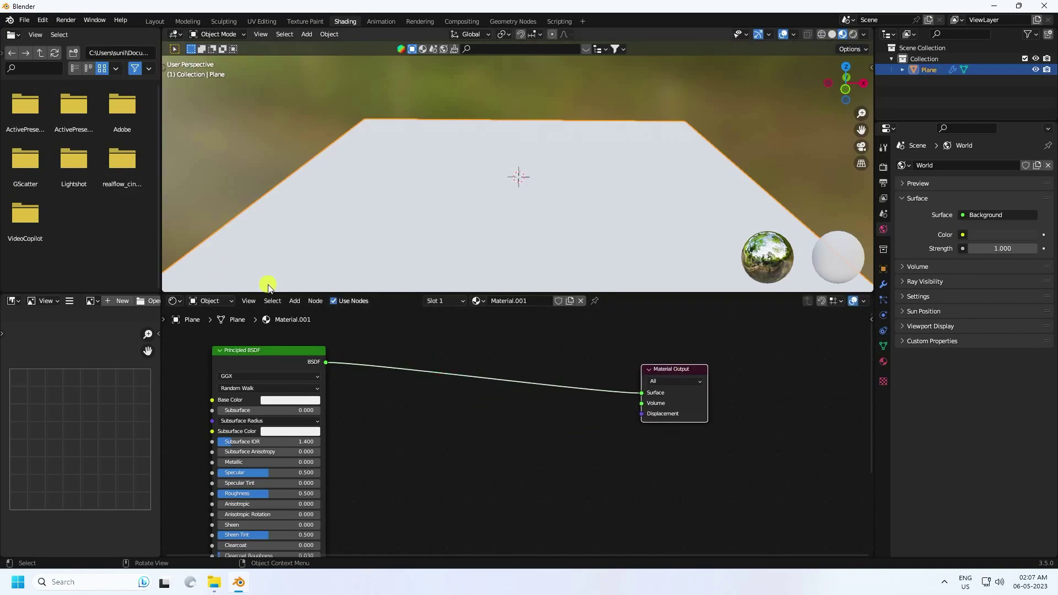
Add a Displacement node and connect its output to the Displacement input of the Material Output
{"action": "left_click", "coordinate": [296, 301]}
{"action": "left_click", "coordinate": [310, 314]}
{"action": "type", "text": "dis"}
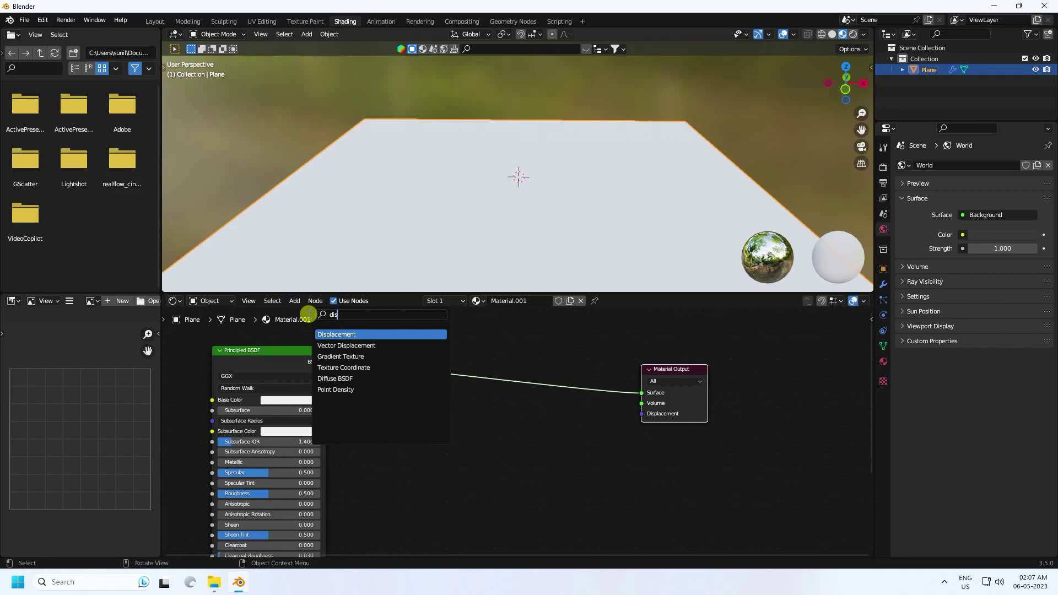
{"action": "left_click", "coordinate": [326, 334]}
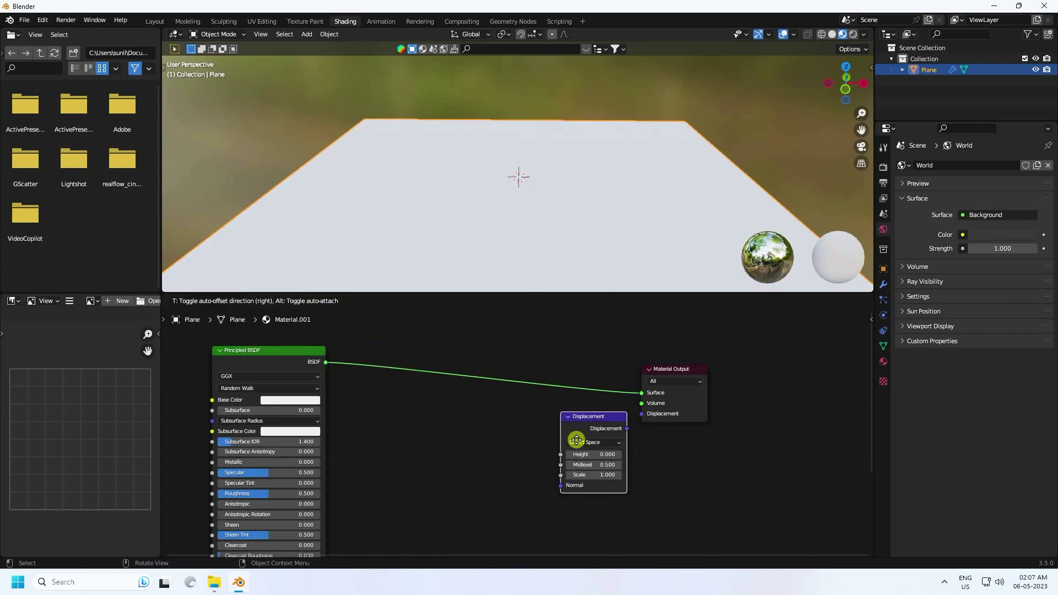
{"action": "left_click", "coordinate": [573, 439]}
{"action": "scroll", "coordinate": [677, 413], "scroll_direction": "up", "scroll_amount": 2}
{"action": "scroll", "coordinate": [558, 430], "scroll_direction": "up", "scroll_amount": 2}
{"action": "mouse_move", "coordinate": [546, 414]}
{"action": "left_mouse_down"}
{"action": "mouse_move", "coordinate": [556, 401]}
{"action": "mouse_move", "coordinate": [558, 418]}
{"action": "left_mouse_up"}
Add a Voronoi Texture node and connect its Distance output to the Displacement node's Height input
{"action": "left_click", "coordinate": [296, 301]}
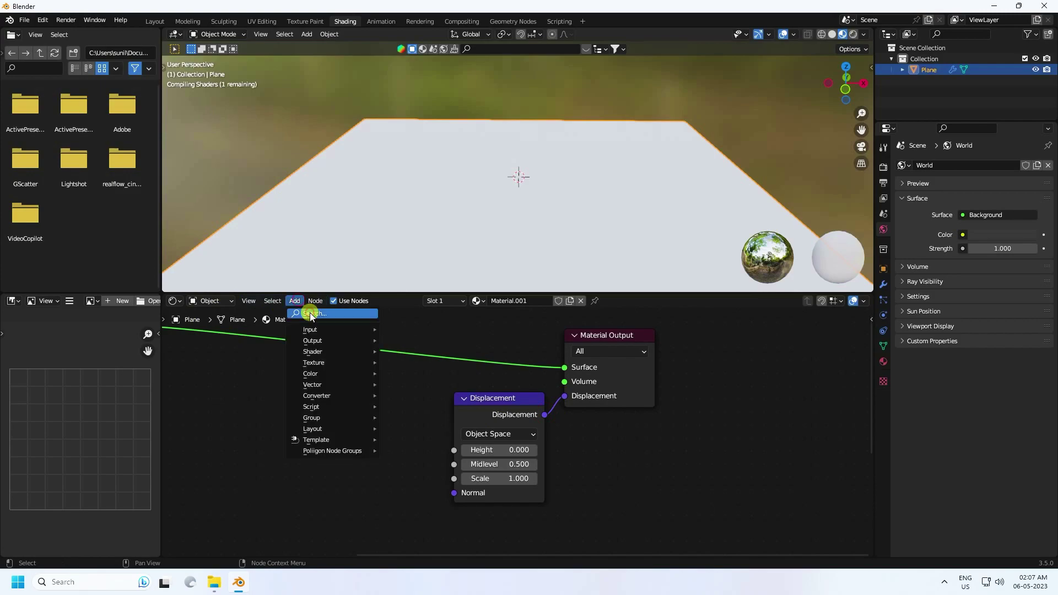
{"action": "left_click", "coordinate": [309, 312]}
{"action": "type", "text": "vo"}
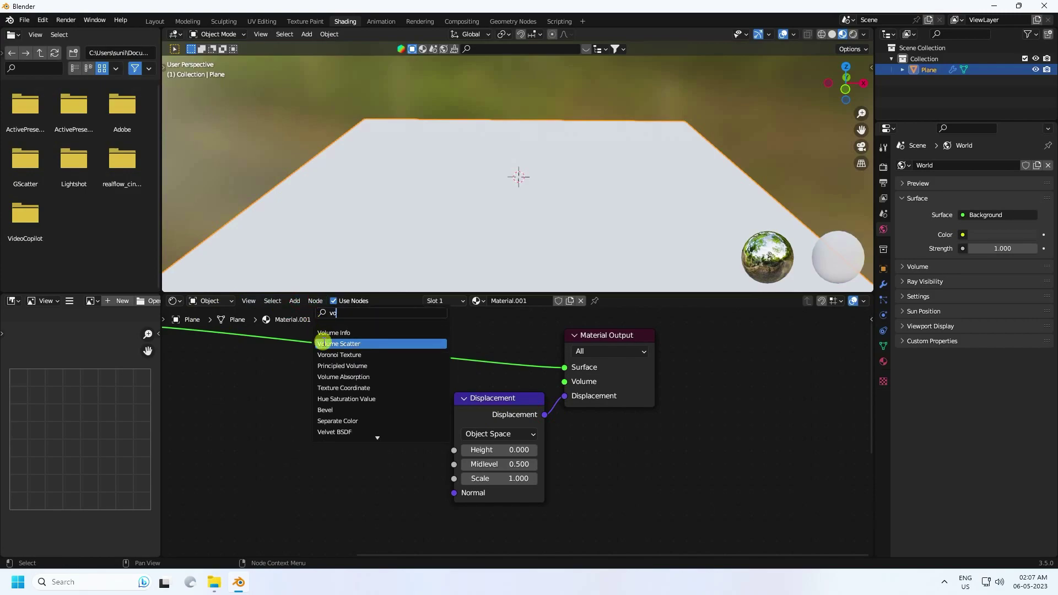
{"action": "left_click", "coordinate": [326, 355]}
{"action": "left_click", "coordinate": [324, 482]}
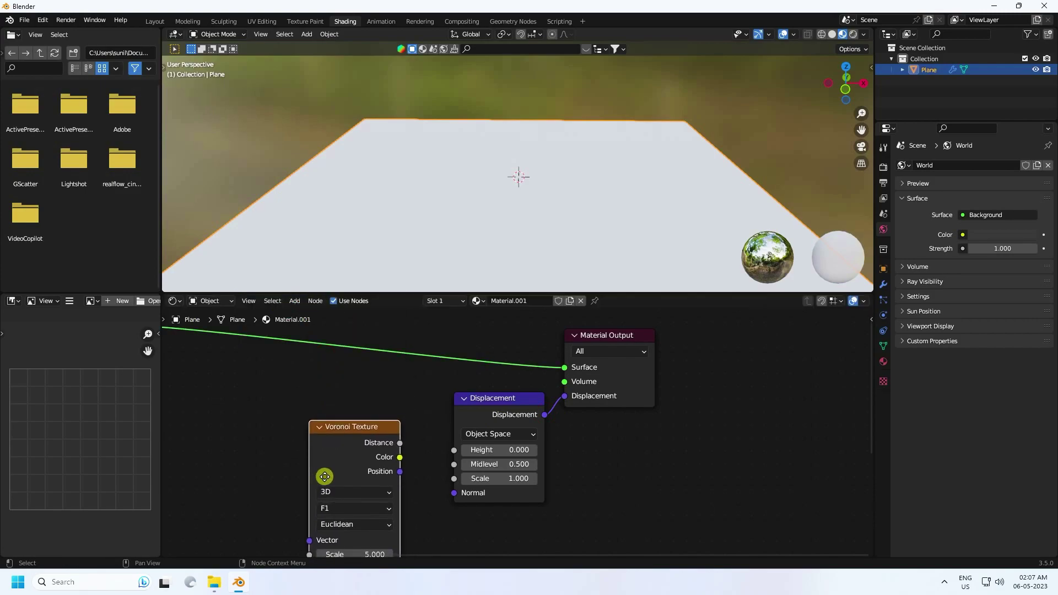
{"action": "scroll", "coordinate": [385, 419], "scroll_direction": "down", "scroll_amount": 2, "text": "shift"}
{"action": "left_click_drag", "start_coordinate": [397, 388], "coordinate": [451, 396]}
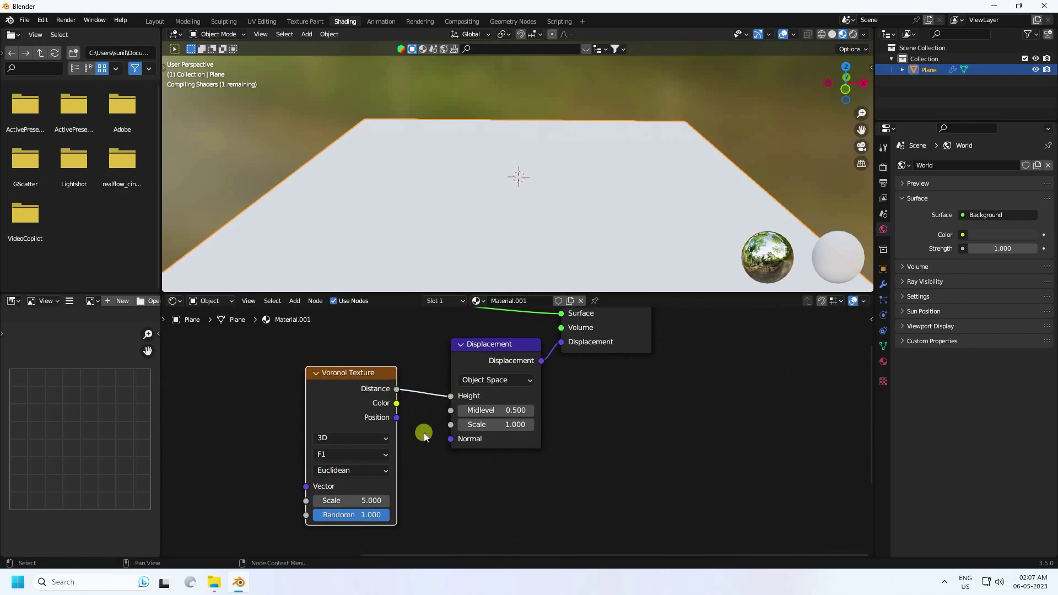
Set the material's surface displacement method to Displacement and Bump in the material settings
{"action": "middle_click_drag", "start_coordinate": [521, 233], "coordinate": [512, 153], "text": "shift"}
{"action": "scroll", "coordinate": [527, 146], "scroll_direction": "down", "scroll_amount": 5}
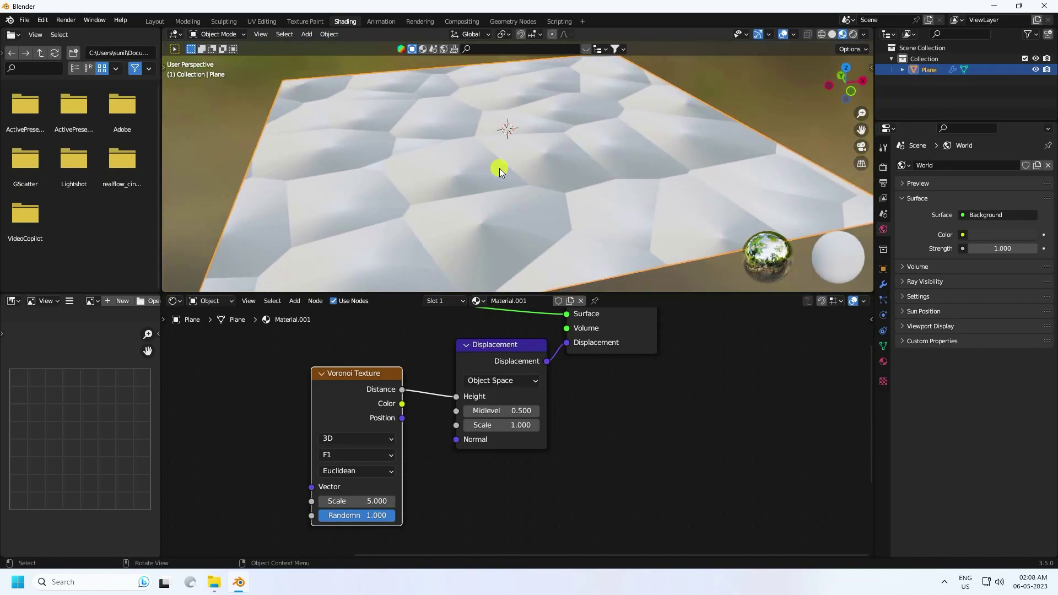
{"action": "scroll", "coordinate": [489, 184], "scroll_direction": "up", "scroll_amount": 2}
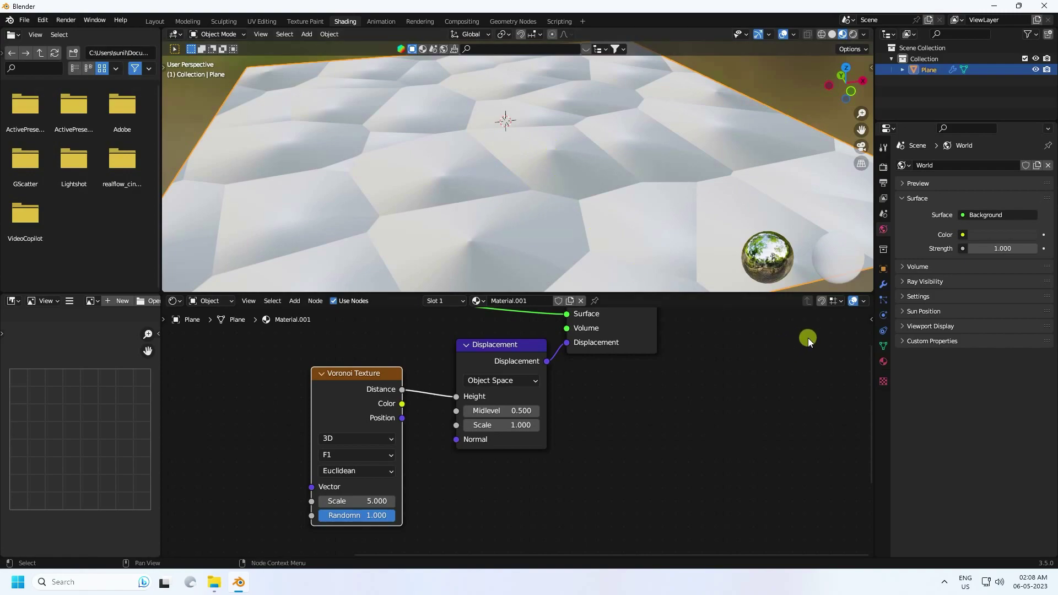
{"action": "left_click", "coordinate": [884, 364]}
{"action": "scroll", "coordinate": [915, 441], "scroll_direction": "down", "scroll_amount": 10}
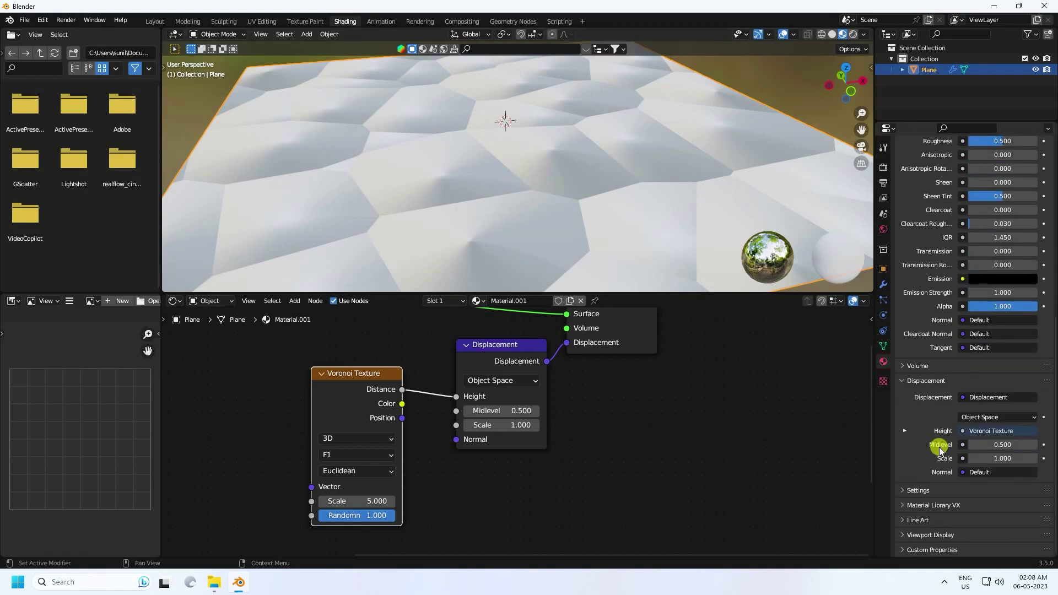
{"action": "left_click", "coordinate": [910, 490]}
{"action": "scroll", "coordinate": [922, 433], "scroll_direction": "down", "scroll_amount": 5}
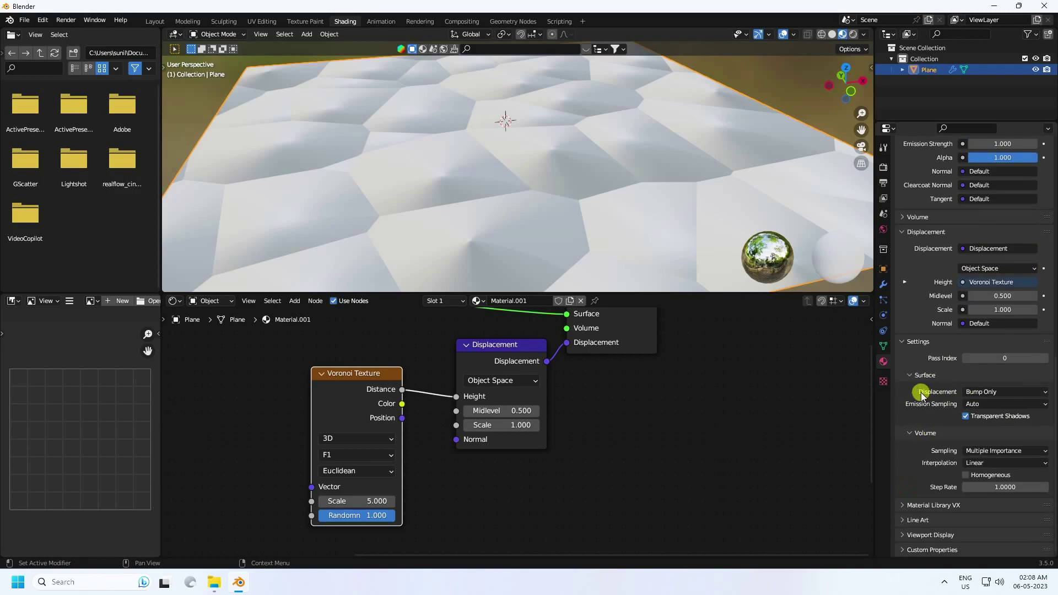
{"action": "left_click", "coordinate": [973, 391]}
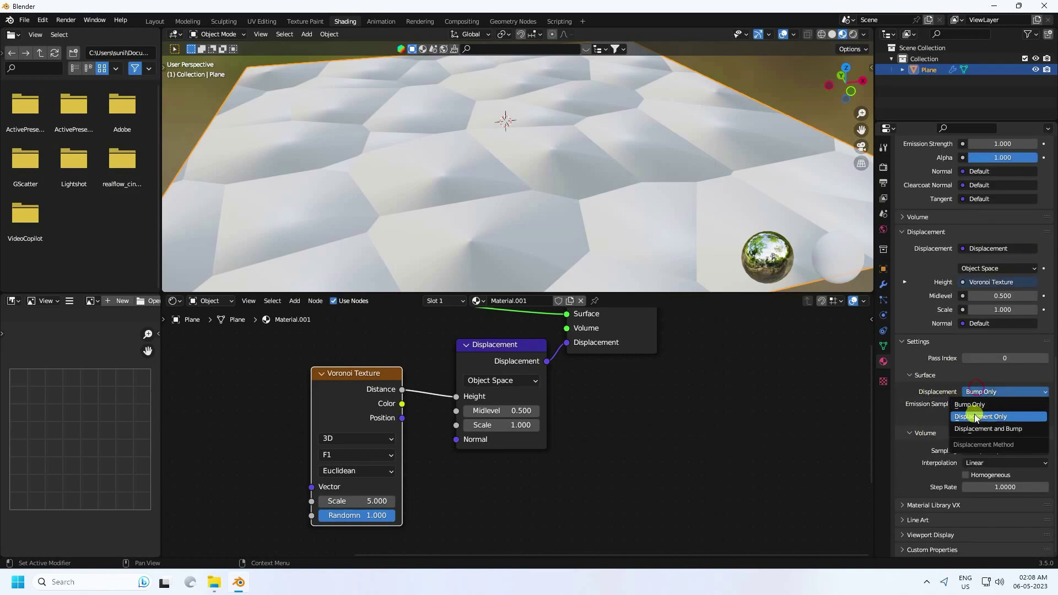
{"action": "left_click", "coordinate": [1001, 430]}
Switch the 3D viewport to rendered shading to preview the plane's displacement
{"action": "middle_click_drag", "start_coordinate": [531, 234], "coordinate": [535, 224]}
{"action": "middle_click_drag", "start_coordinate": [539, 172], "coordinate": [575, 270]}
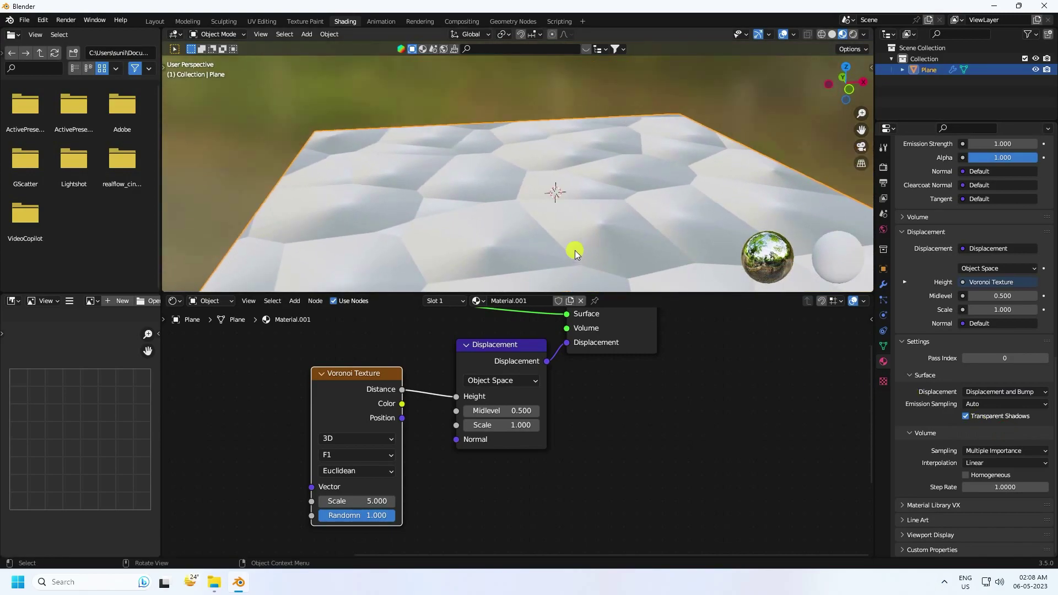
{"action": "left_click", "coordinate": [853, 34]}
{"action": "scroll", "coordinate": [496, 201], "scroll_direction": "down", "scroll_amount": 5}
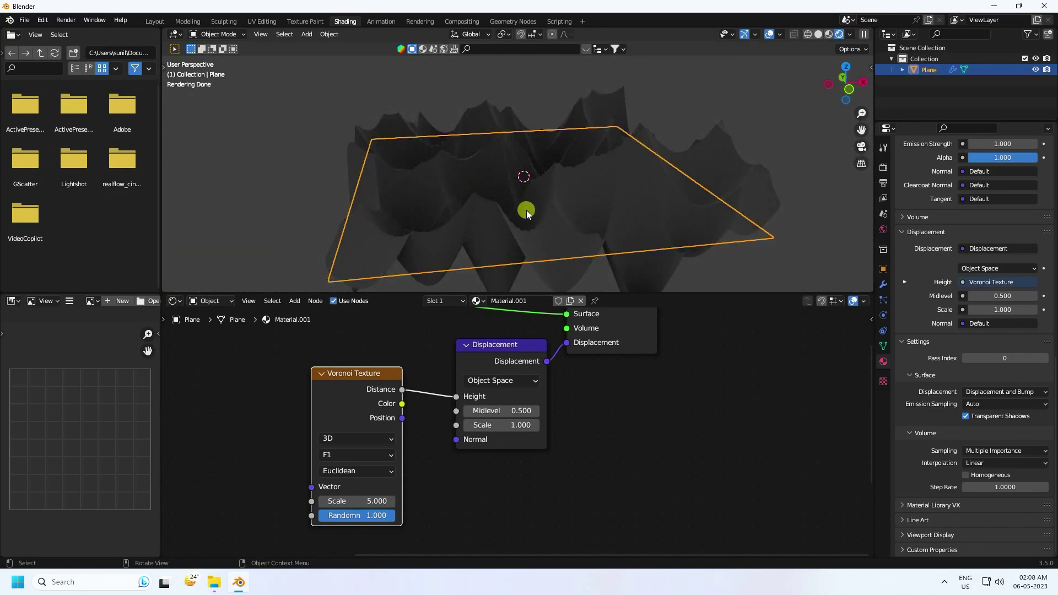
Move the Principled BSDF node farther away from the Voronoi Texture node to free up space between them
{"action": "scroll", "coordinate": [537, 406], "scroll_direction": "left", "scroll_amount": 8, "text": "ctrl"}
{"action": "scroll", "coordinate": [443, 380], "scroll_direction": "down", "scroll_amount": 2}
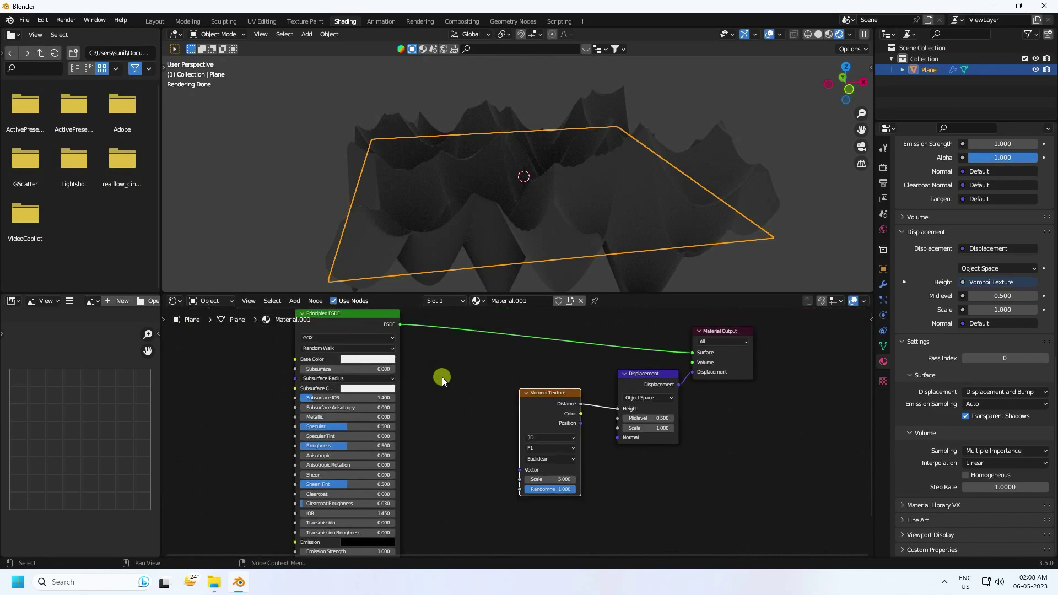
{"action": "left_click_drag", "start_coordinate": [386, 341], "coordinate": [263, 325]}
Add linked Texture Coordinate and Mapping nodes to the Voronoi Texture's Vector input
{"action": "scroll", "coordinate": [517, 419], "scroll_direction": "up", "scroll_amount": 1}
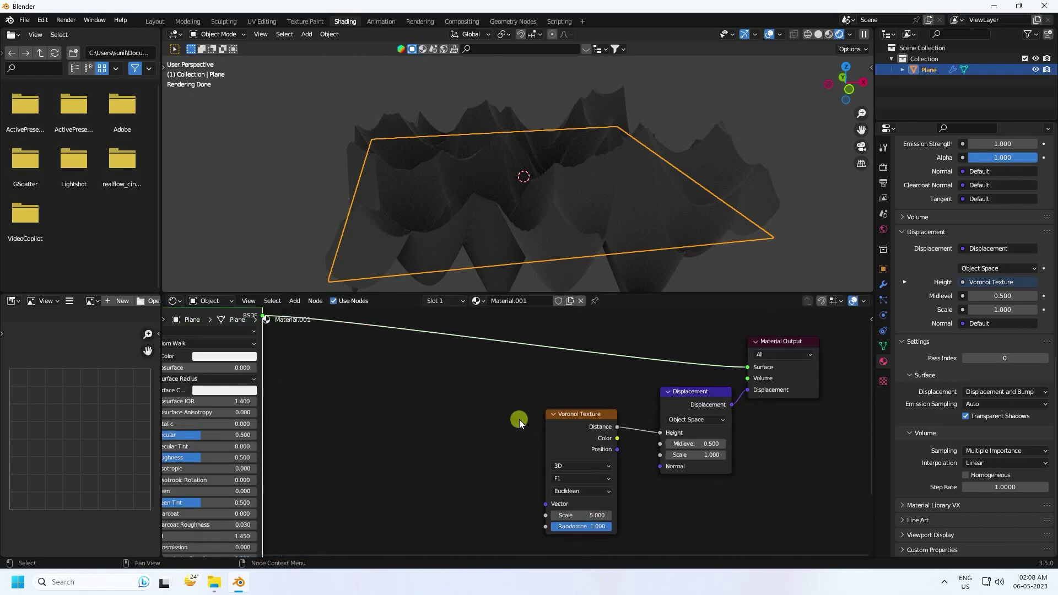
{"action": "middle_click_drag", "start_coordinate": [517, 419], "coordinate": [503, 410]}
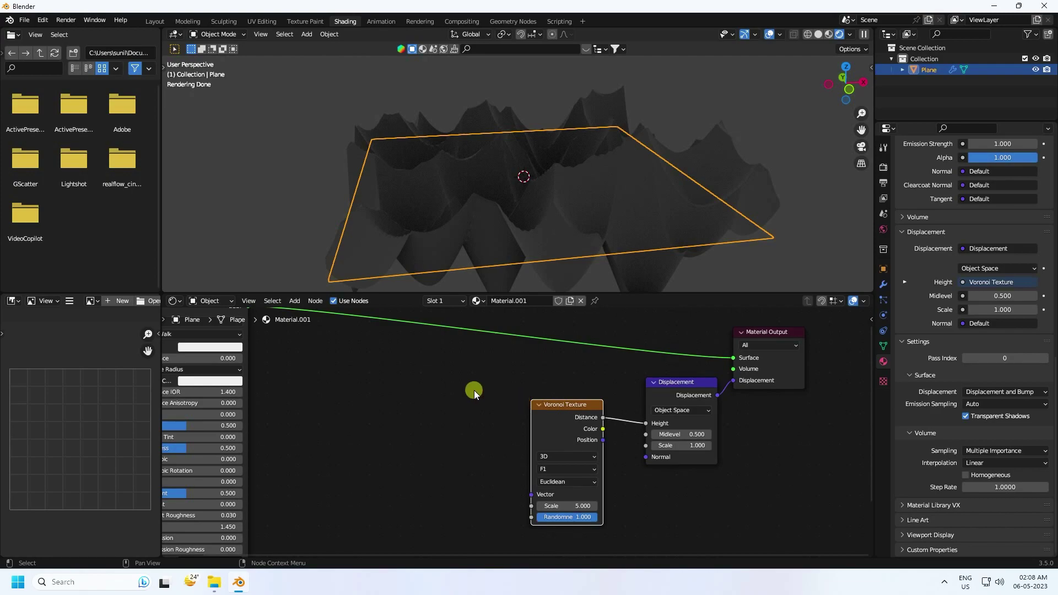
{"action": "key", "text": "ctrl+t"}
{"action": "scroll", "coordinate": [477, 353], "scroll_direction": "up", "scroll_amount": 2}
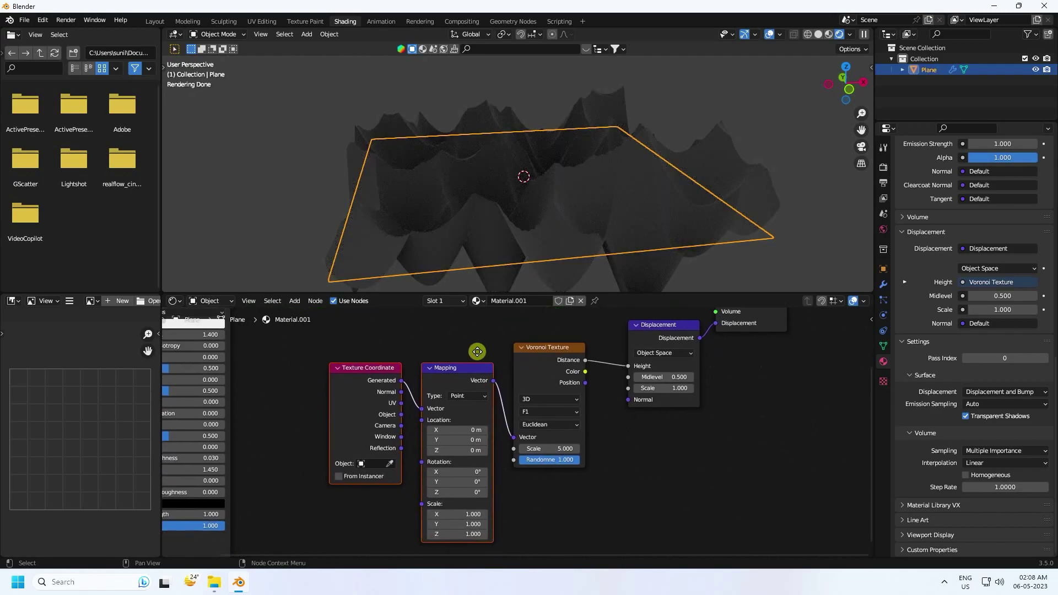
{"action": "scroll", "coordinate": [447, 367], "scroll_direction": "up", "scroll_amount": 1}
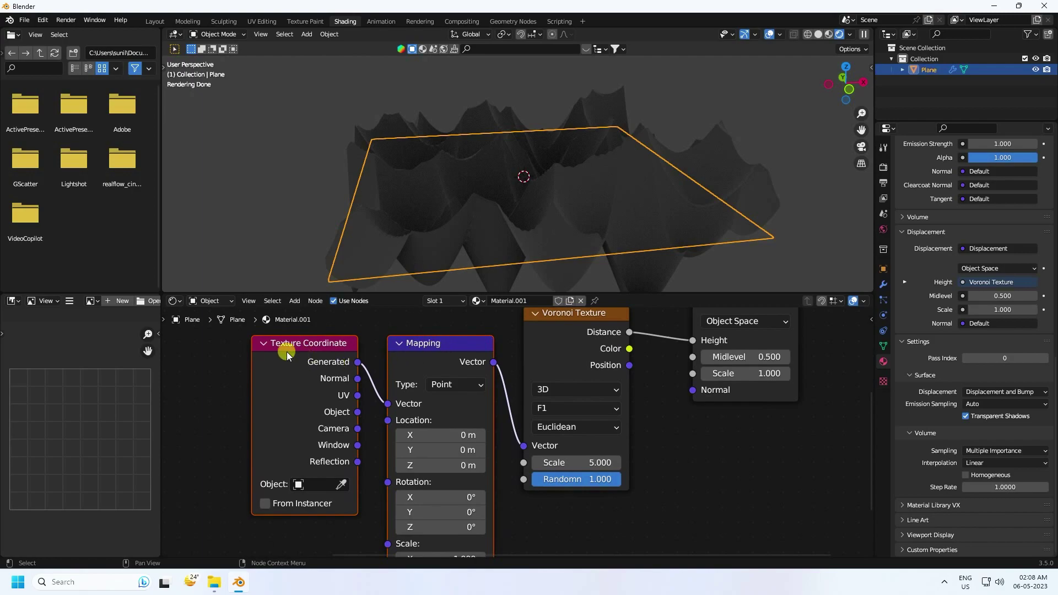
{"action": "middle_click_drag", "start_coordinate": [674, 449], "coordinate": [559, 446]}
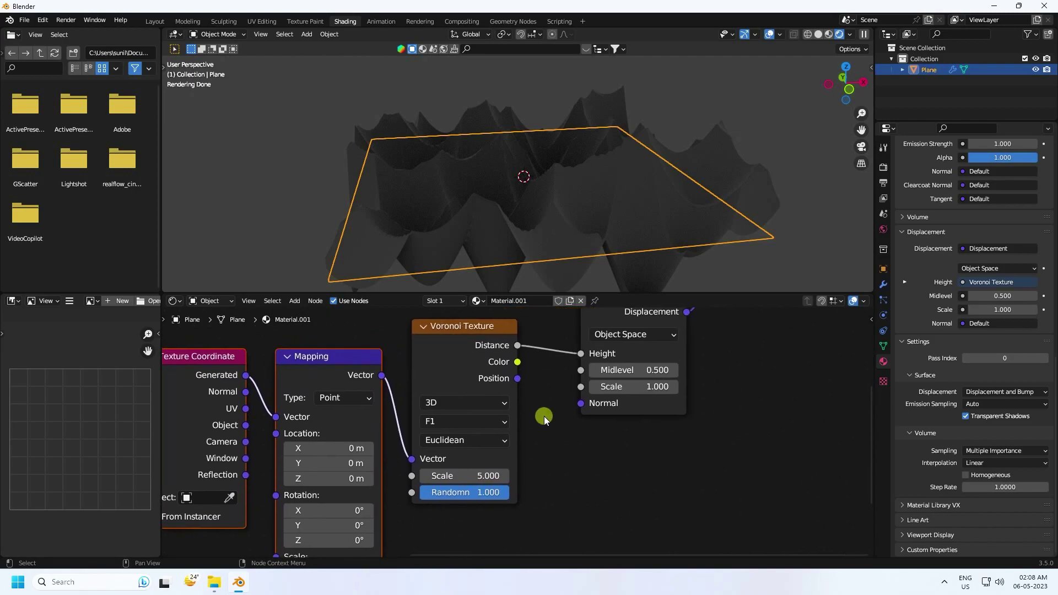
Set the Displacement node's Midlevel to 0
{"action": "middle_click_drag", "start_coordinate": [551, 210], "coordinate": [564, 211]}
{"action": "middle_click_drag", "start_coordinate": [640, 340], "coordinate": [576, 407]}
{"action": "middle_click_drag", "start_coordinate": [550, 221], "coordinate": [541, 194]}
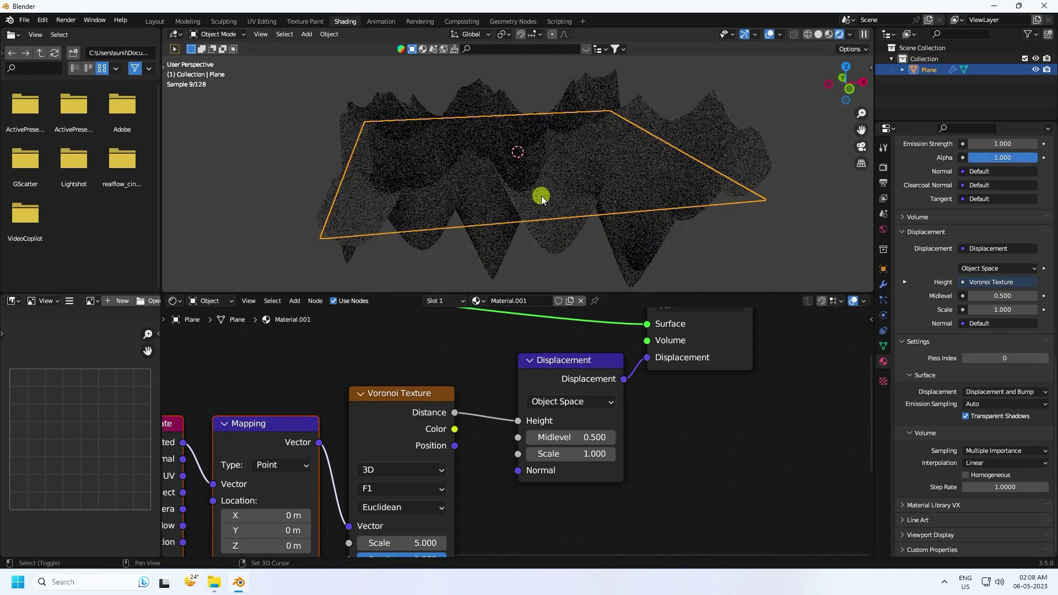
{"action": "left_click", "coordinate": [569, 438]}
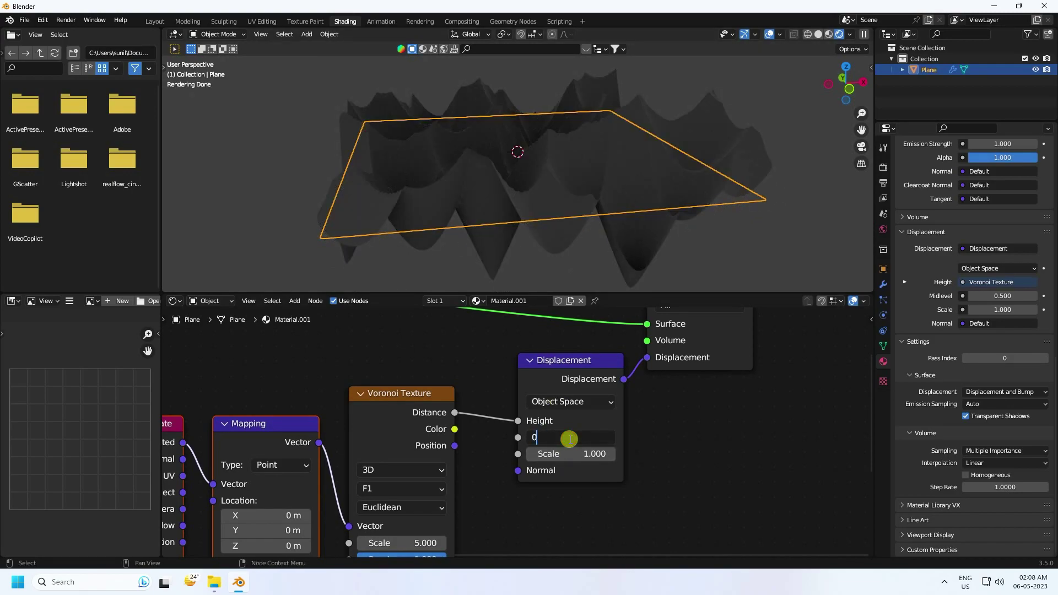
{"action": "key", "text": "Return"}
{"action": "middle_click_drag", "start_coordinate": [591, 177], "coordinate": [588, 276]}
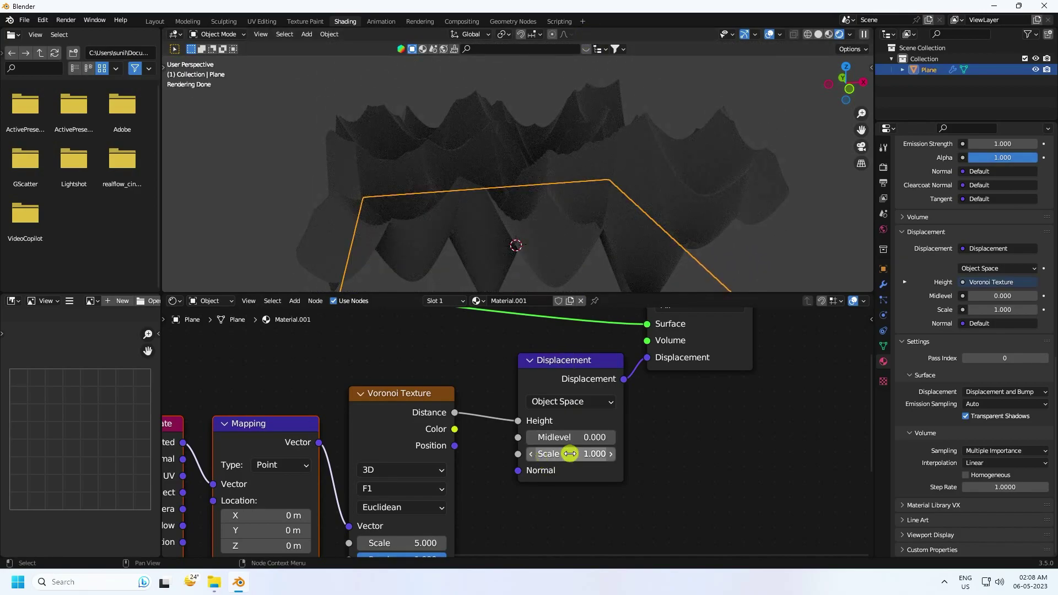
Set the Displacement node's Scale to 0.25
{"action": "scroll", "coordinate": [566, 453], "scroll_direction": "down", "scroll_amount": 3}
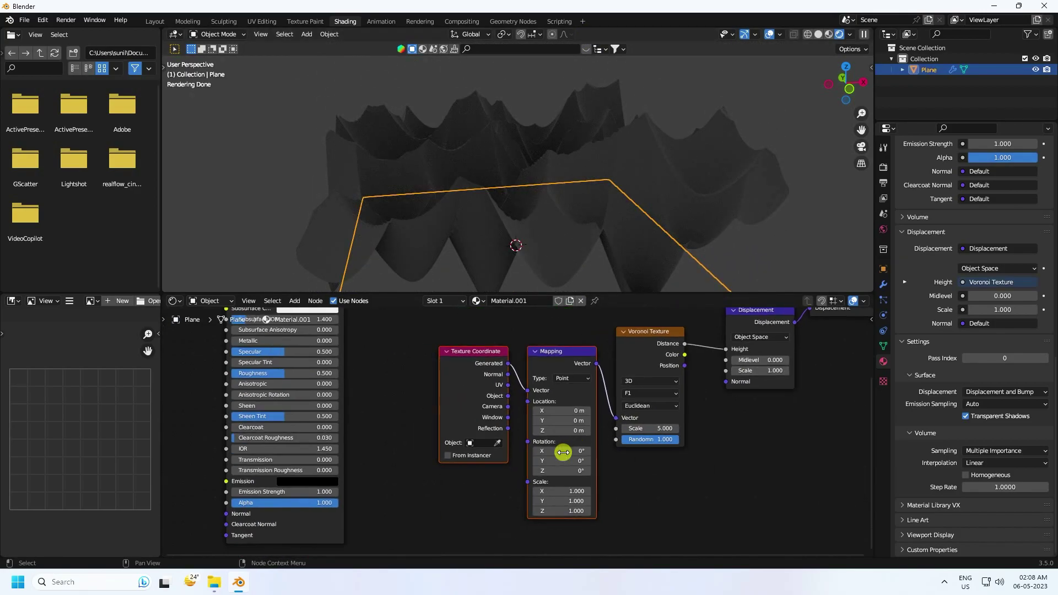
{"action": "scroll", "coordinate": [629, 480], "scroll_direction": "up", "scroll_amount": 3}
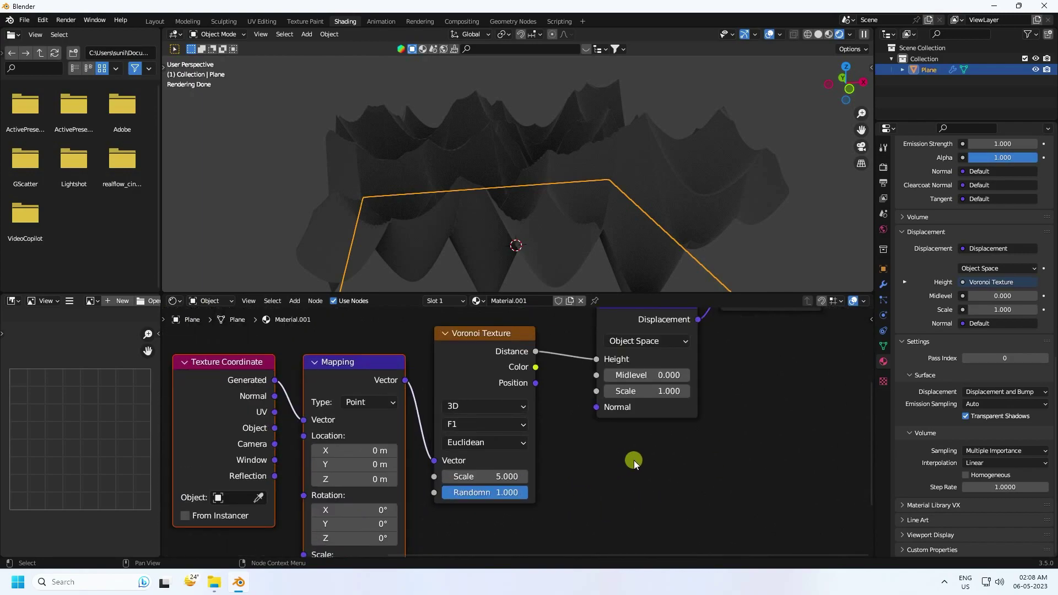
{"action": "left_click", "coordinate": [553, 414]}
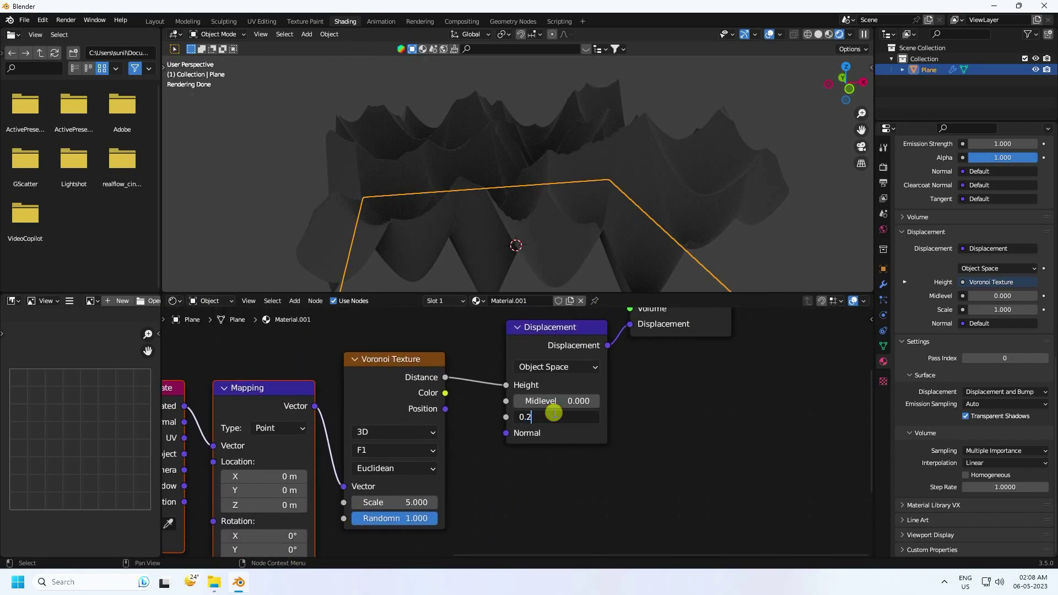
{"action": "key", "text": "Return"}
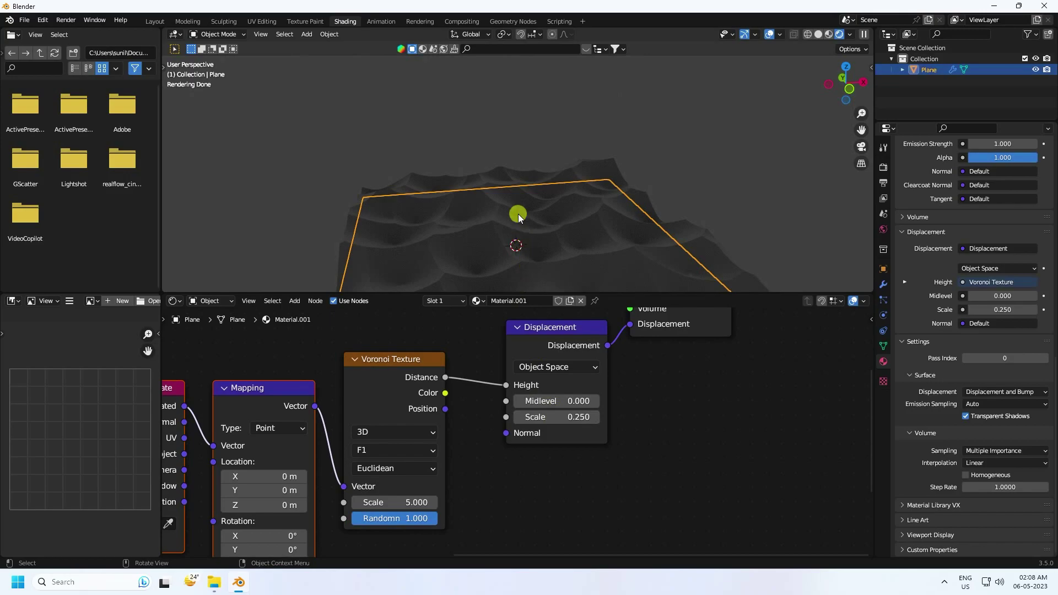
{"action": "middle_click_drag", "start_coordinate": [554, 222], "coordinate": [575, 131]}
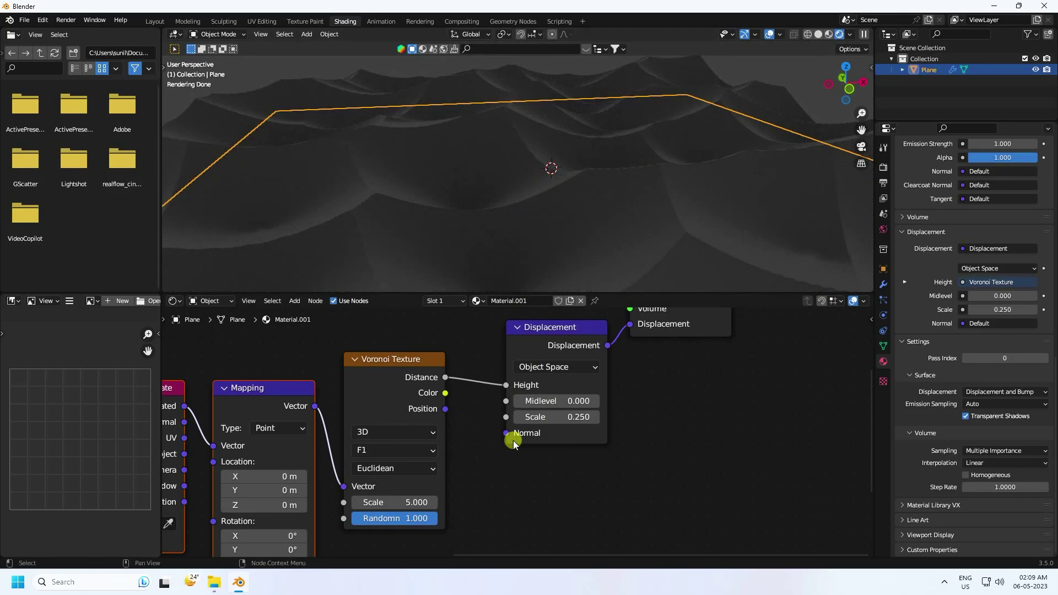
Change the Voronoi Texture's feature output to Smooth F1
{"action": "middle_click_drag", "start_coordinate": [504, 392], "coordinate": [532, 377]}
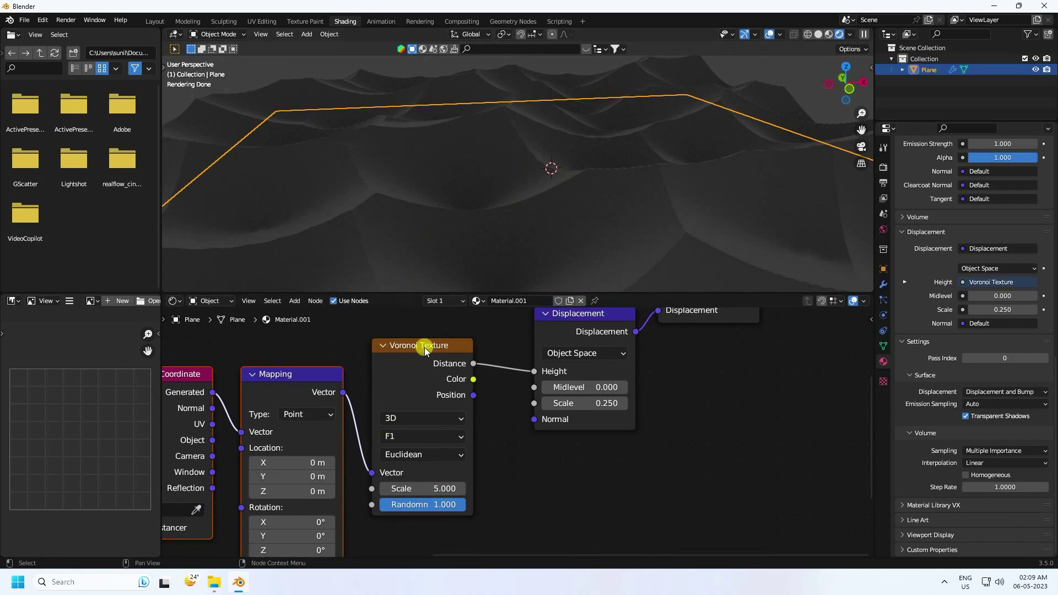
{"action": "left_click", "coordinate": [395, 435]}
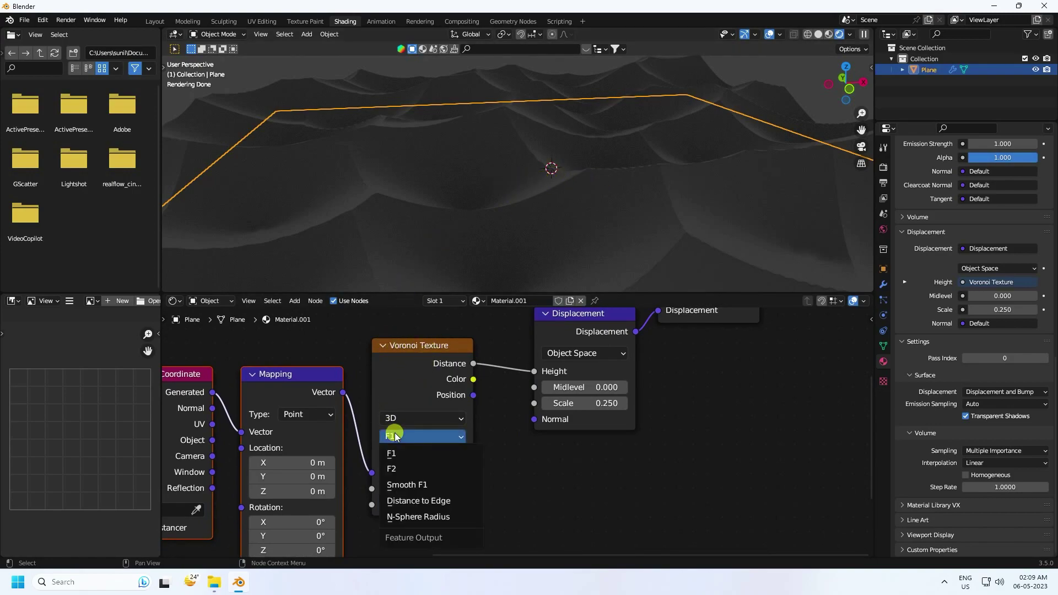
{"action": "left_click", "coordinate": [419, 485]}
{"action": "middle_click_drag", "start_coordinate": [464, 233], "coordinate": [458, 229]}
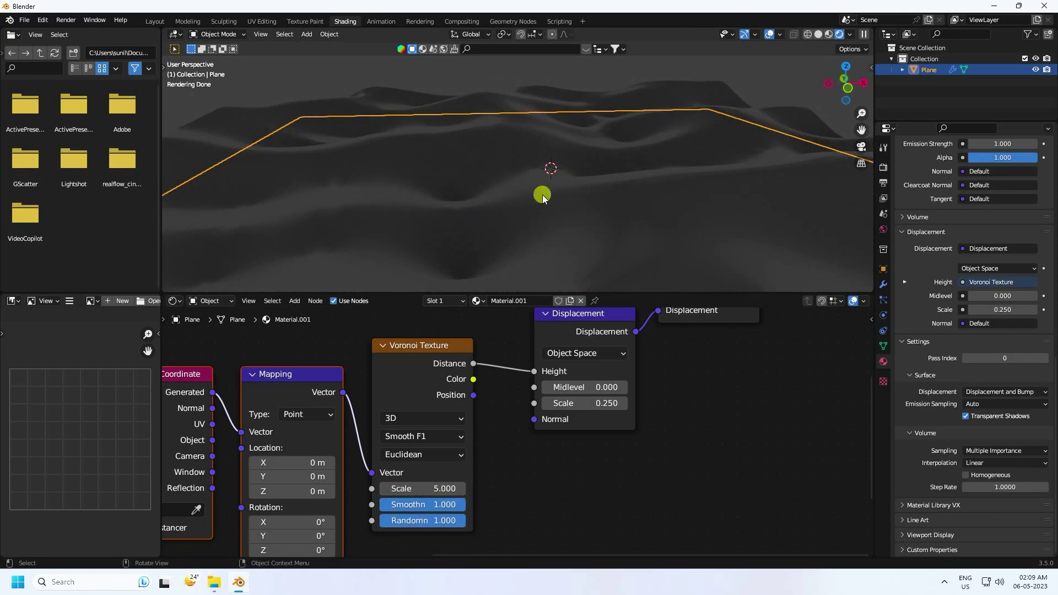
Re-enter 5 as the Voronoi Texture's Scale
{"action": "left_click", "coordinate": [417, 490]}
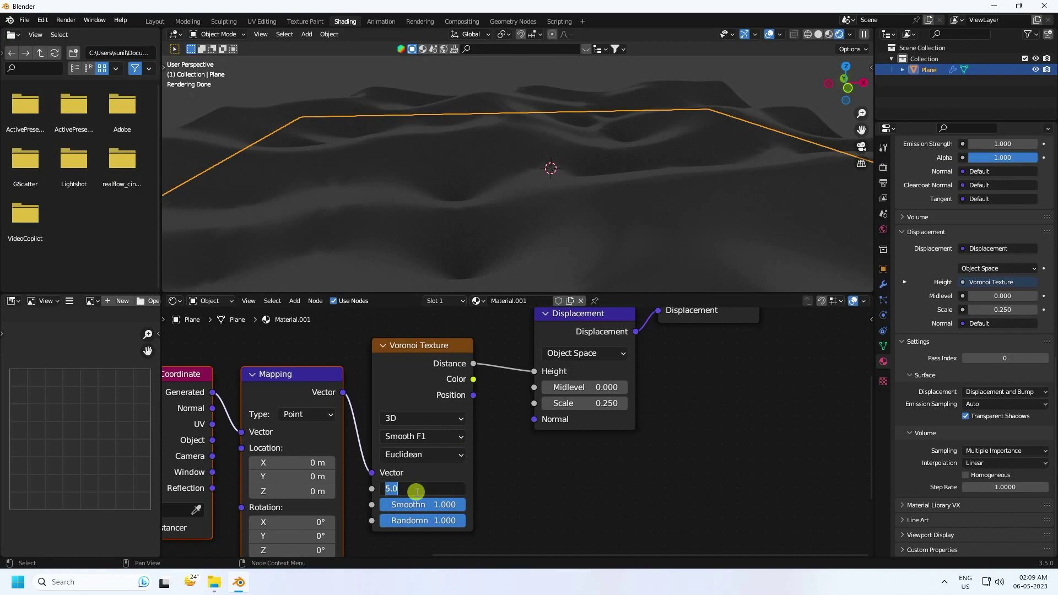
{"action": "key", "text": "Return"}
{"action": "left_click", "coordinate": [414, 489]}
{"action": "type", "text": "5"}
{"action": "key", "text": "Return"}
{"action": "middle_click_drag", "start_coordinate": [510, 166], "coordinate": [591, 185]}
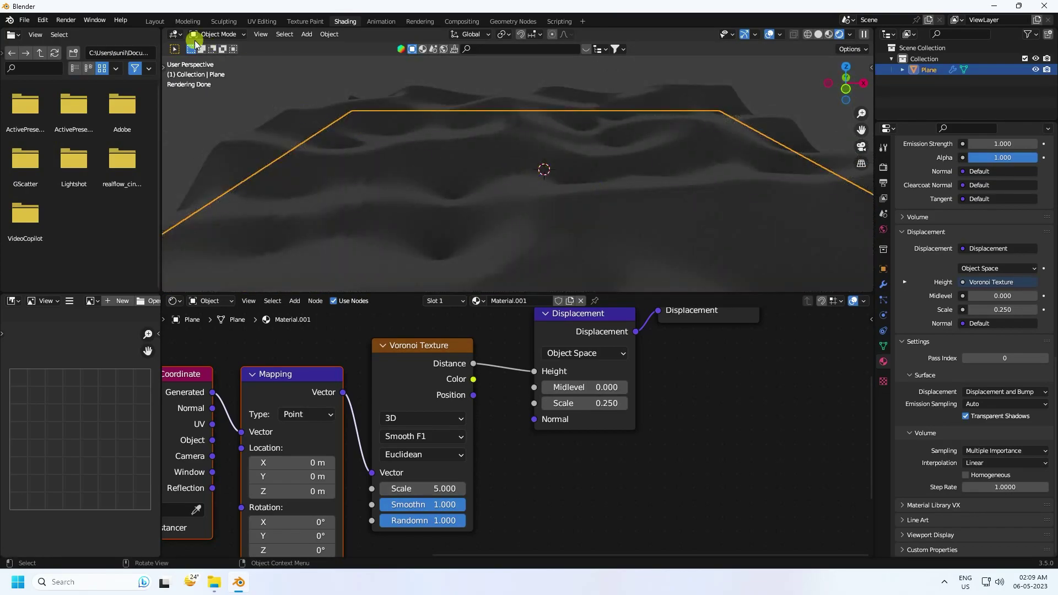
Add a camera to the scene in the Layout workspace
{"action": "left_click", "coordinate": [155, 21]}
{"action": "scroll", "coordinate": [512, 295], "scroll_direction": "down", "scroll_amount": 3}
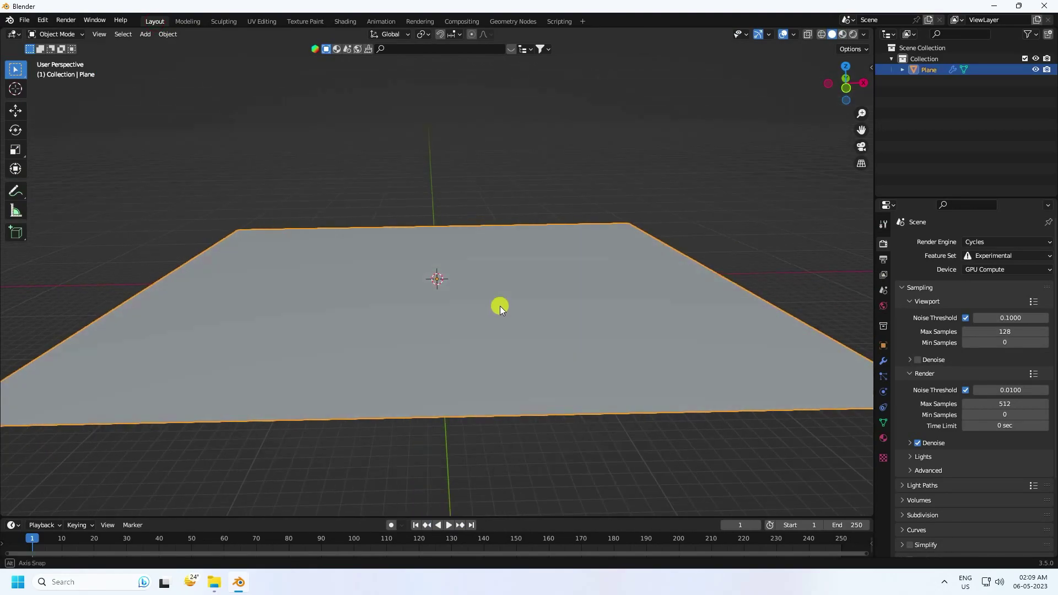
{"action": "left_click", "coordinate": [144, 33]}
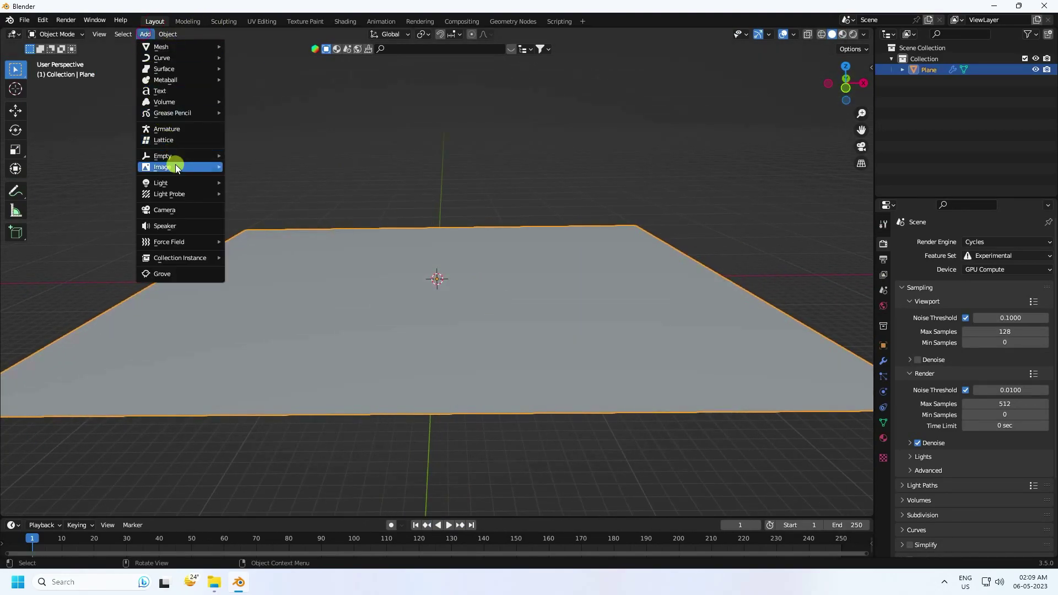
{"action": "left_click", "coordinate": [177, 210]}
Move the camera to the plane's front edge at about -33.1 m in Y and raise it about 5.84 m in Z
{"action": "scroll", "coordinate": [563, 322], "scroll_direction": "down", "scroll_amount": 3}
{"action": "middle_click_drag", "start_coordinate": [563, 322], "coordinate": [331, 265]}
{"action": "left_click", "coordinate": [16, 110]}
{"action": "left_click_drag", "start_coordinate": [479, 266], "coordinate": [332, 321]}
{"action": "left_click_drag", "start_coordinate": [294, 290], "coordinate": [291, 261]}
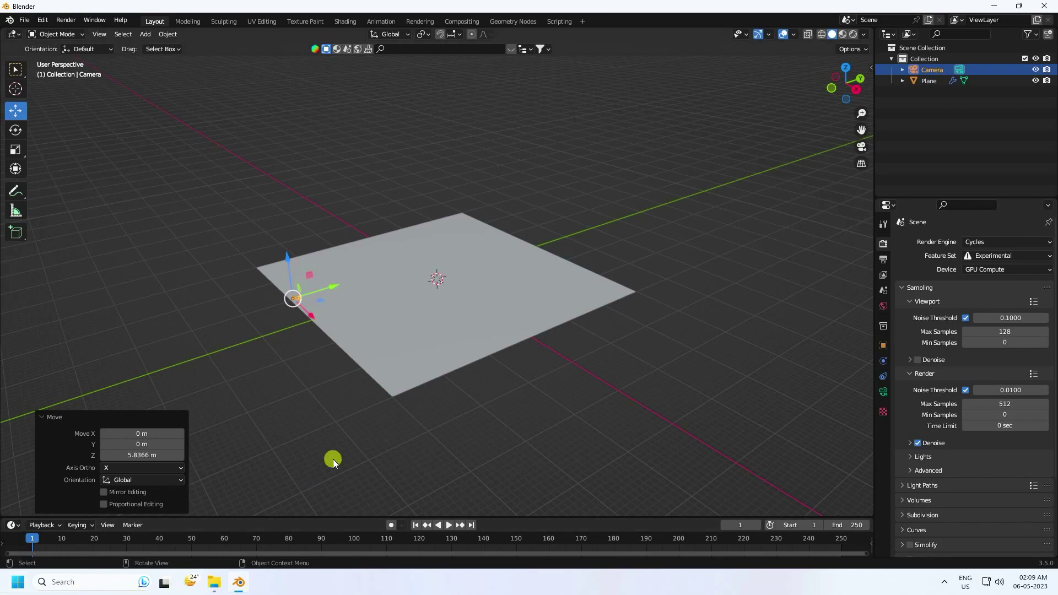
View the scene through the camera and set the camera's rotation to 90° in X, 0° in Y and 0° in Z
{"action": "left_click", "coordinate": [326, 389]}
{"action": "key", "text": "KP_0"}
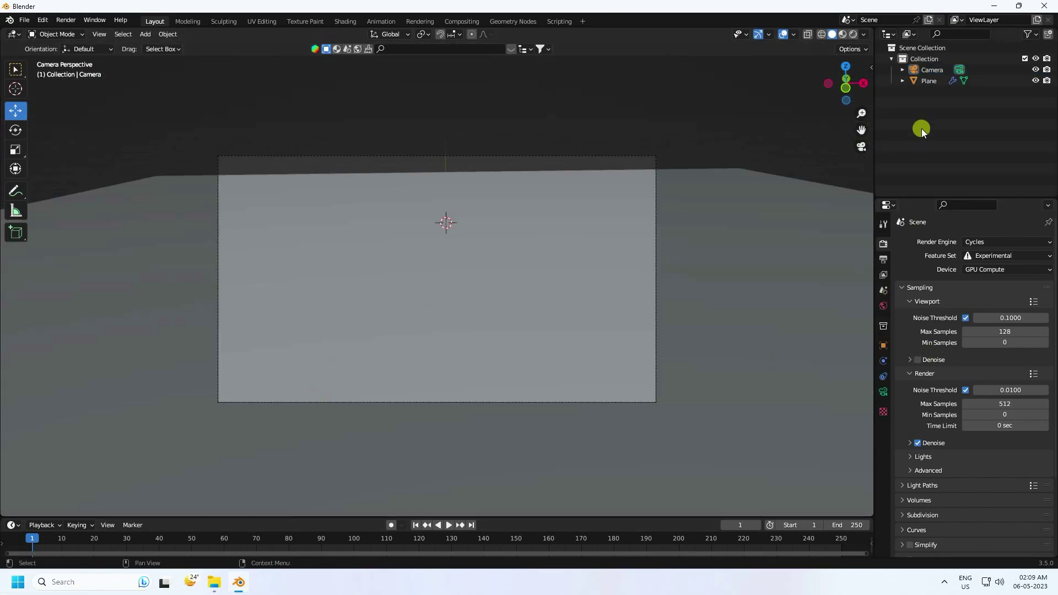
{"action": "left_click", "coordinate": [932, 70]}
{"action": "left_click", "coordinate": [884, 345]}
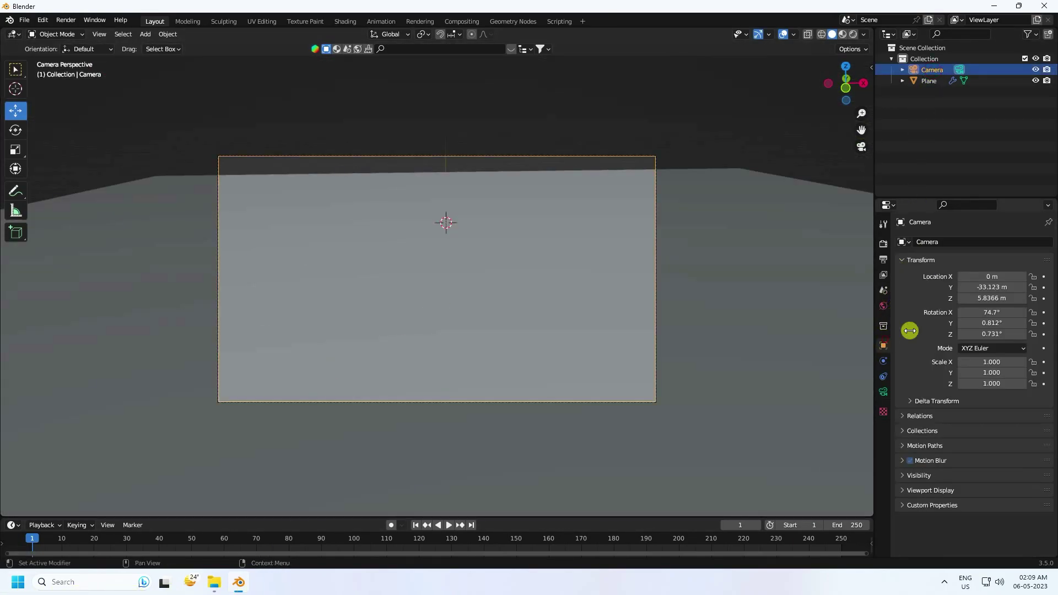
{"action": "left_click", "coordinate": [991, 315]}
{"action": "type", "text": "90"}
{"action": "key", "text": "Return"}
{"action": "left_click", "coordinate": [990, 324]}
{"action": "type", "text": "0"}
{"action": "key", "text": "Return"}
{"action": "left_click", "coordinate": [991, 333]}
{"action": "type", "text": "0"}
{"action": "key", "text": "Return"}
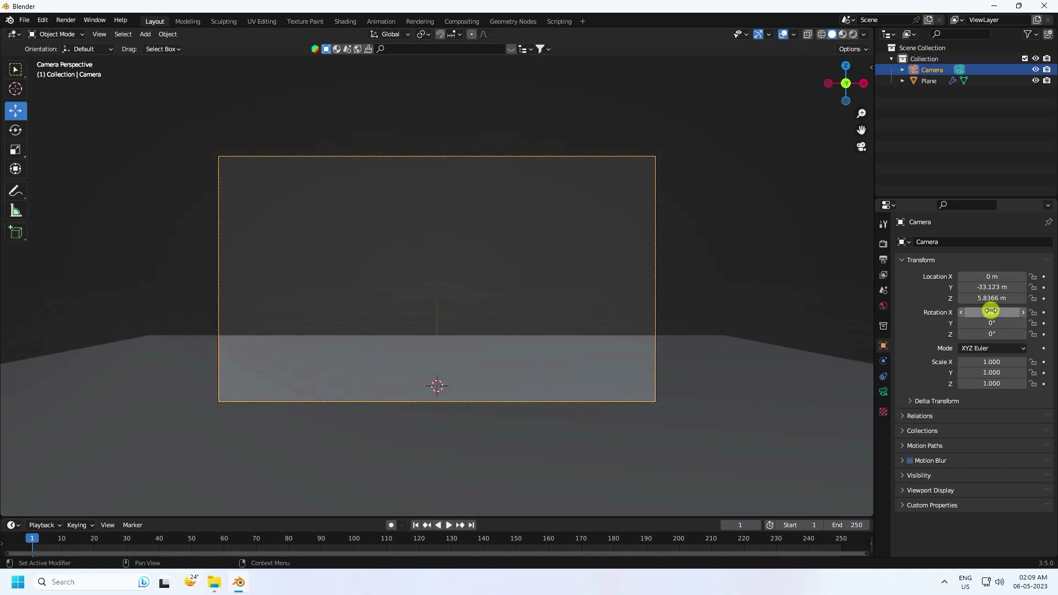
Pull the camera back to -53.383 m in Y and show the viewport in rendered shading
{"action": "mouse_move", "coordinate": [989, 287]}
{"action": "left_mouse_down"}
{"action": "mouse_move", "coordinate": [917, 277]}
{"action": "mouse_move", "coordinate": [924, 288]}
{"action": "mouse_move", "coordinate": [408, 300]}
{"action": "mouse_move", "coordinate": [618, 241]}
{"action": "mouse_move", "coordinate": [579, 246]}
{"action": "mouse_move", "coordinate": [656, 257]}
{"action": "left_mouse_up"}
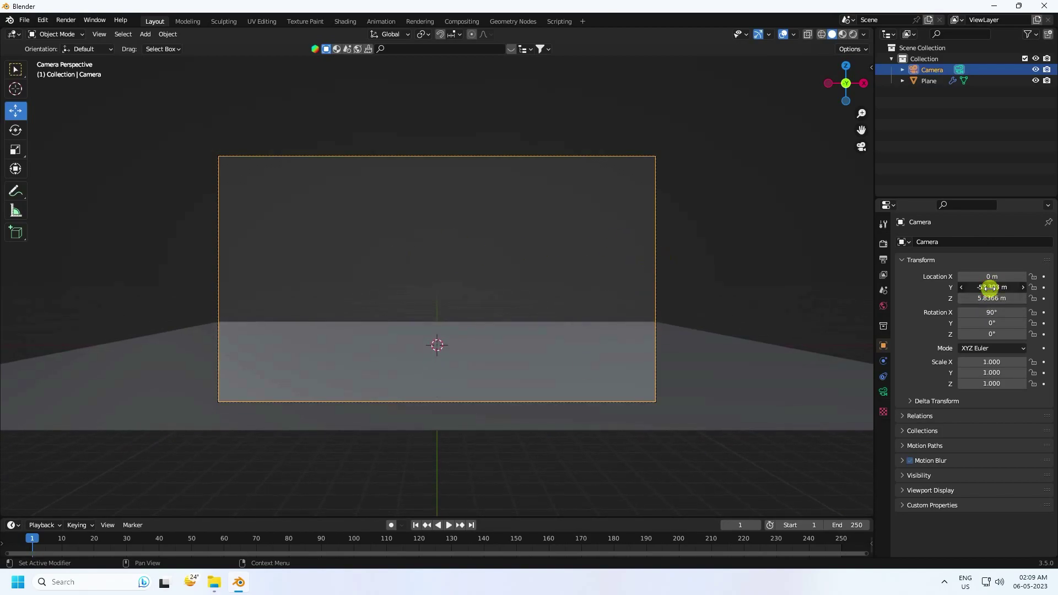
{"action": "left_click", "coordinate": [853, 37]}
{"action": "scroll", "coordinate": [479, 269], "scroll_direction": "up", "scroll_amount": 1}
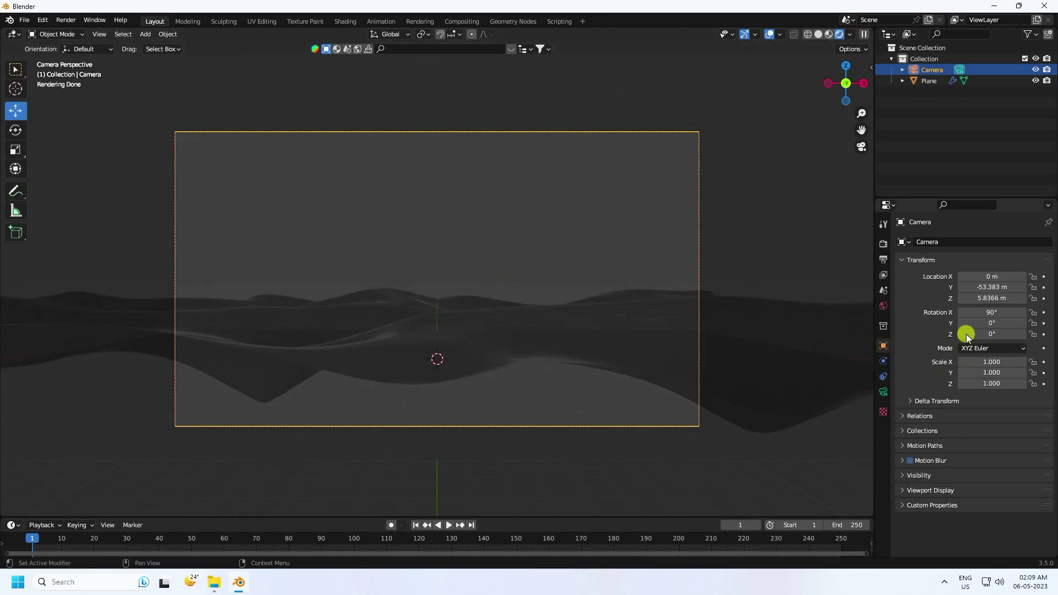
Raise the camera to 8.9866 m in Z and set its Y location to -51.873 m
{"action": "left_click", "coordinate": [940, 69]}
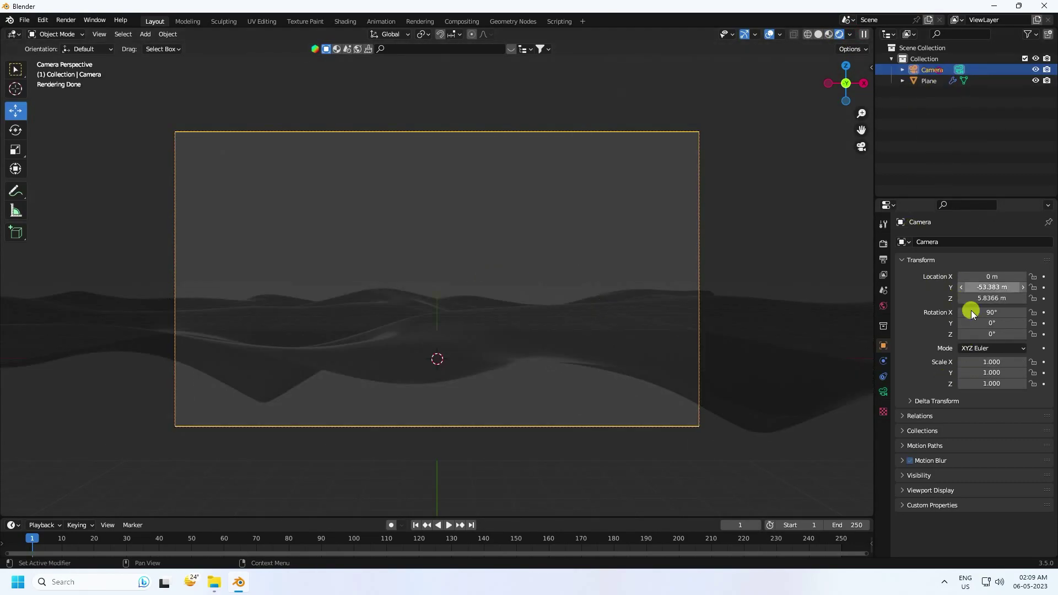
{"action": "left_click_drag", "start_coordinate": [990, 299], "coordinate": [912, 296]}
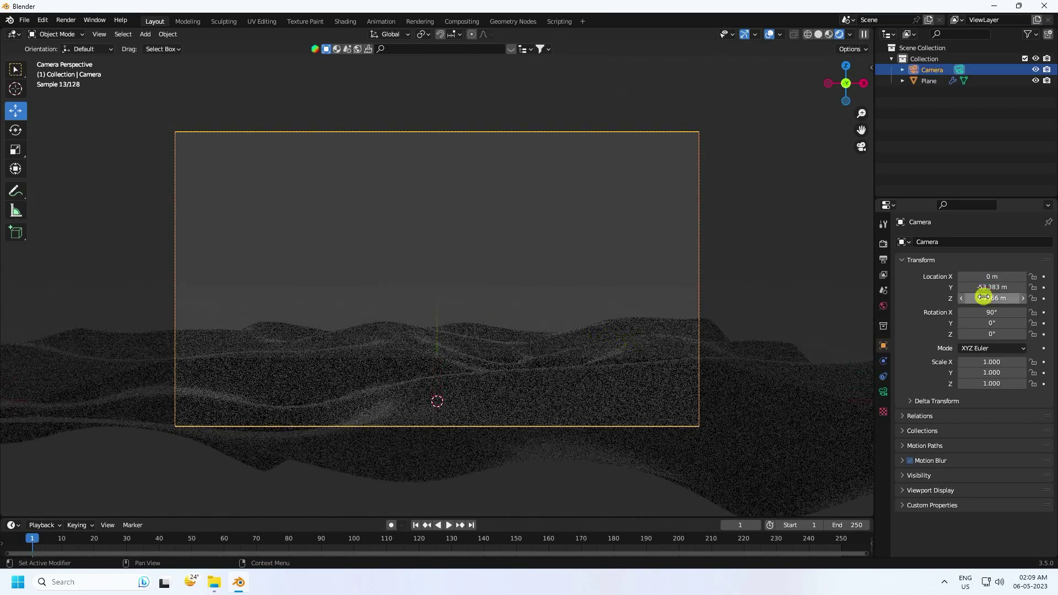
{"action": "left_click_drag", "start_coordinate": [987, 287], "coordinate": [546, 293]}
{"action": "scroll", "coordinate": [485, 357], "scroll_direction": "up", "scroll_amount": 1}
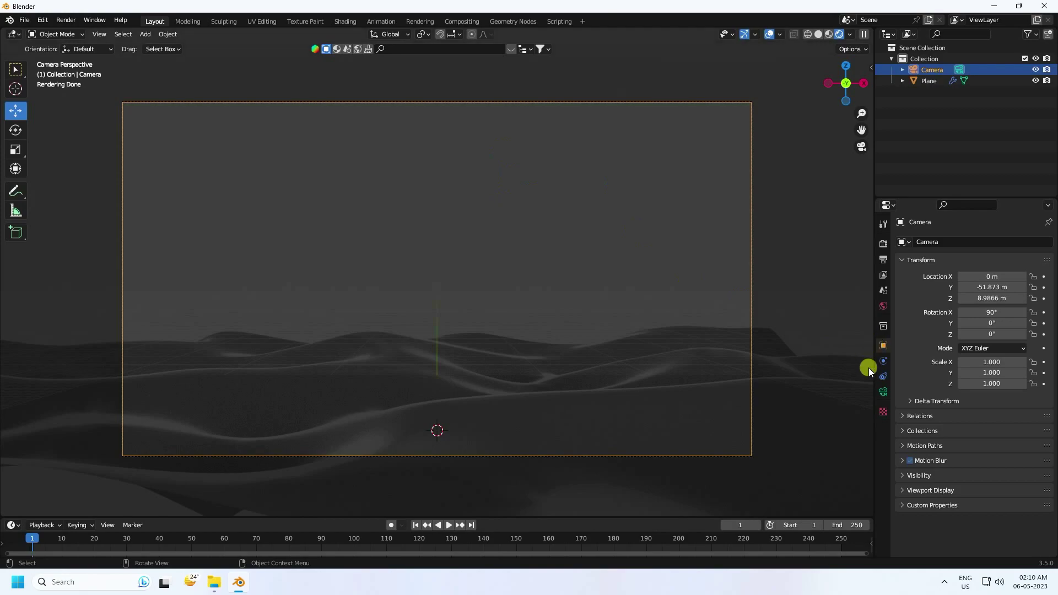
Assign a Sky Texture to the world background color
{"action": "left_click", "coordinate": [885, 307]}
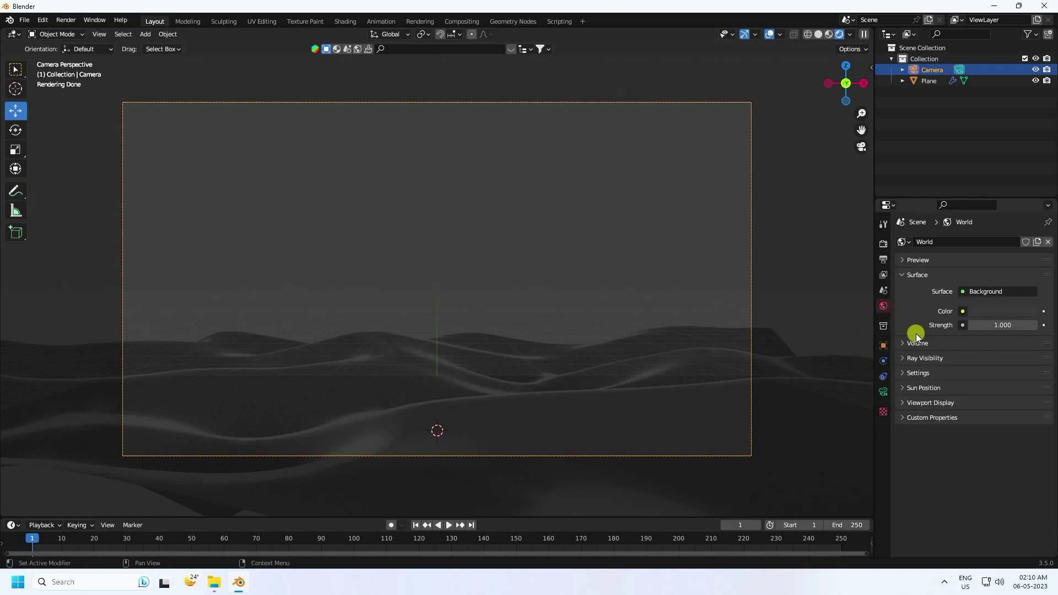
{"action": "left_click", "coordinate": [963, 312]}
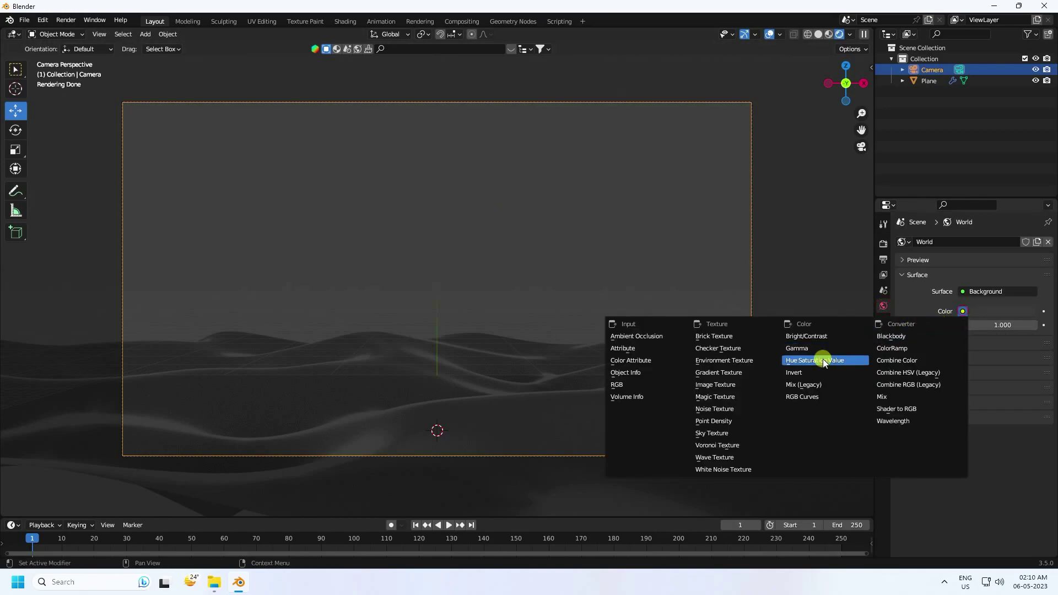
{"action": "left_click", "coordinate": [708, 434]}
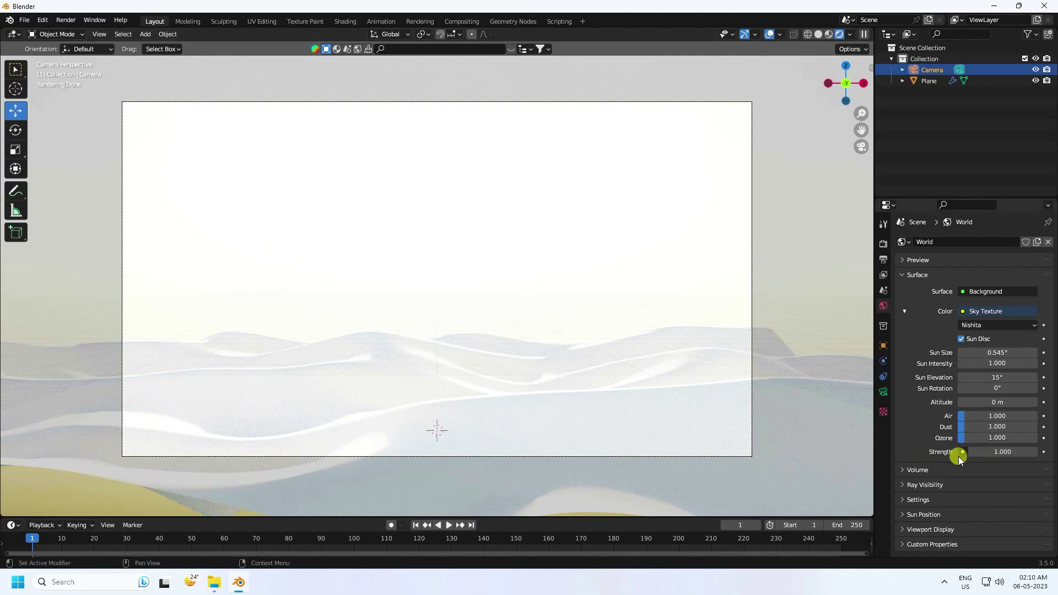
Set the world background strength to 0.5 and the sky's sun rotation to 30°
{"action": "left_click", "coordinate": [998, 453]}
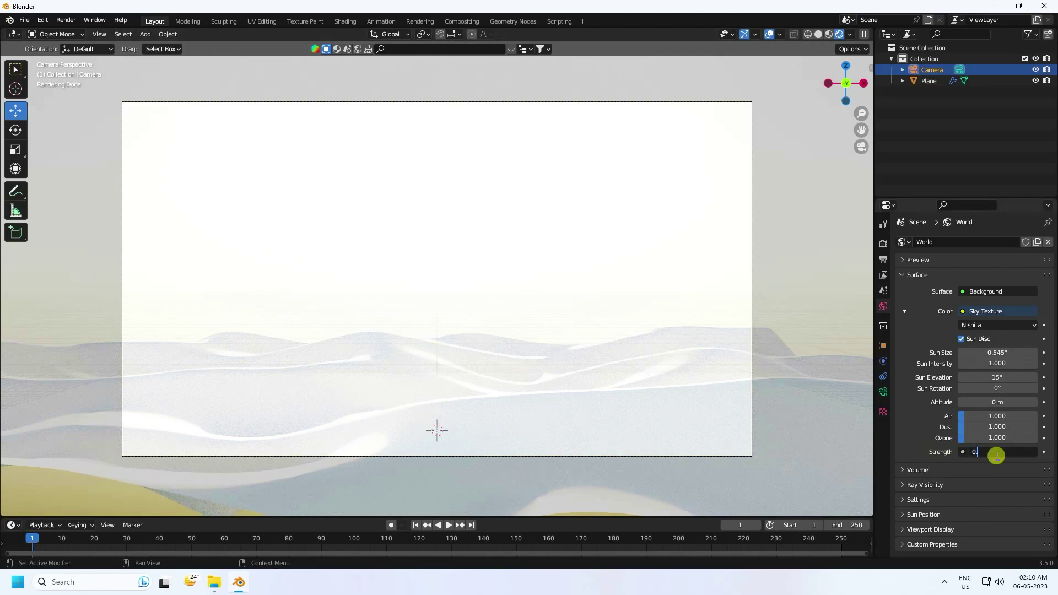
{"action": "key", "text": "Return"}
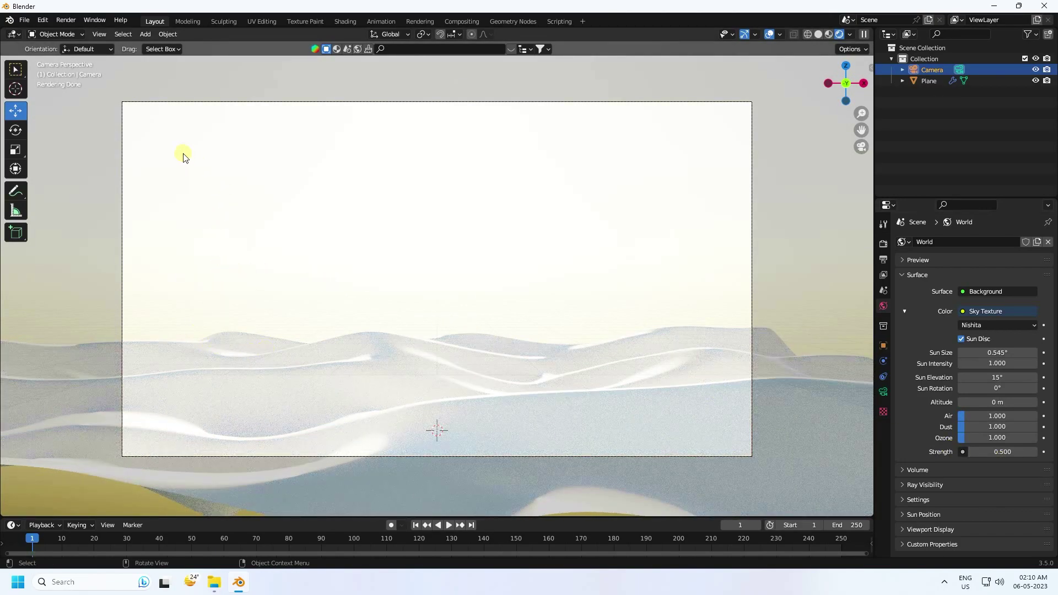
{"action": "left_click", "coordinate": [998, 388]}
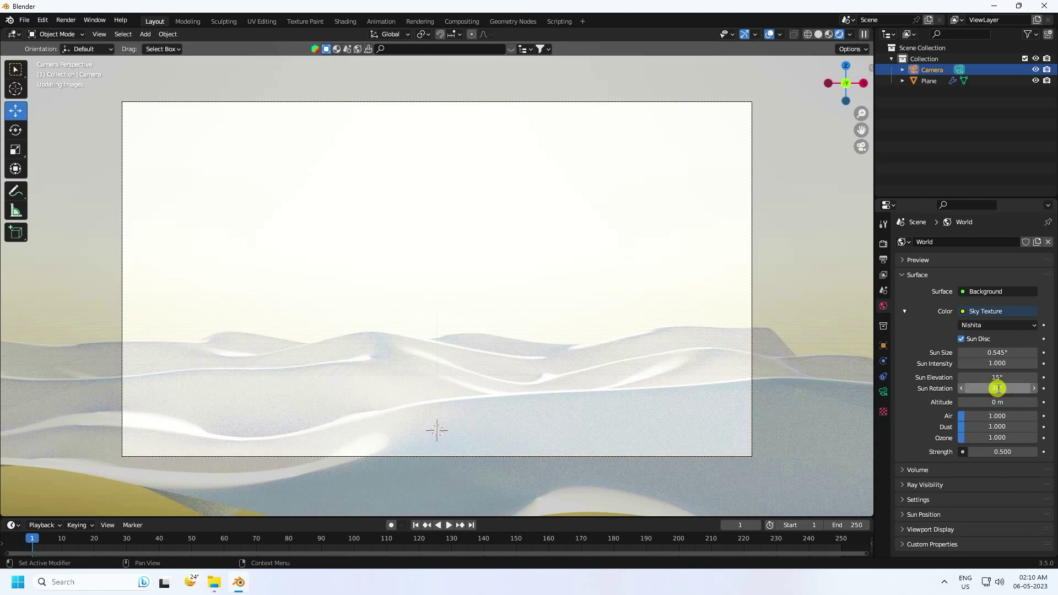
{"action": "key", "text": "Return"}
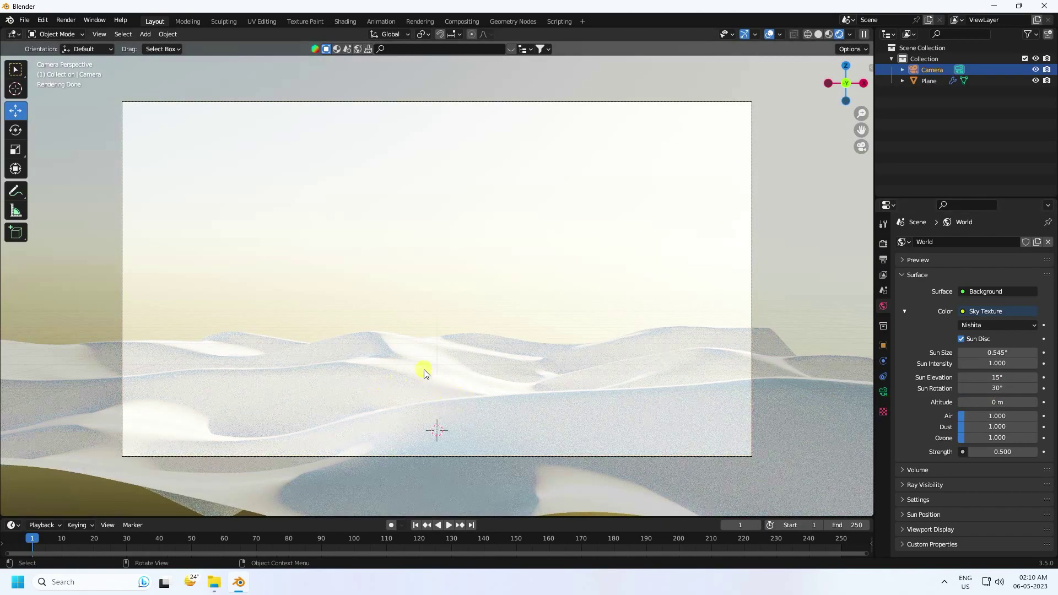
Make the dune plane's material base color sandy orange, with hue 0.07 and saturation 0.9
{"action": "left_click", "coordinate": [401, 386]}
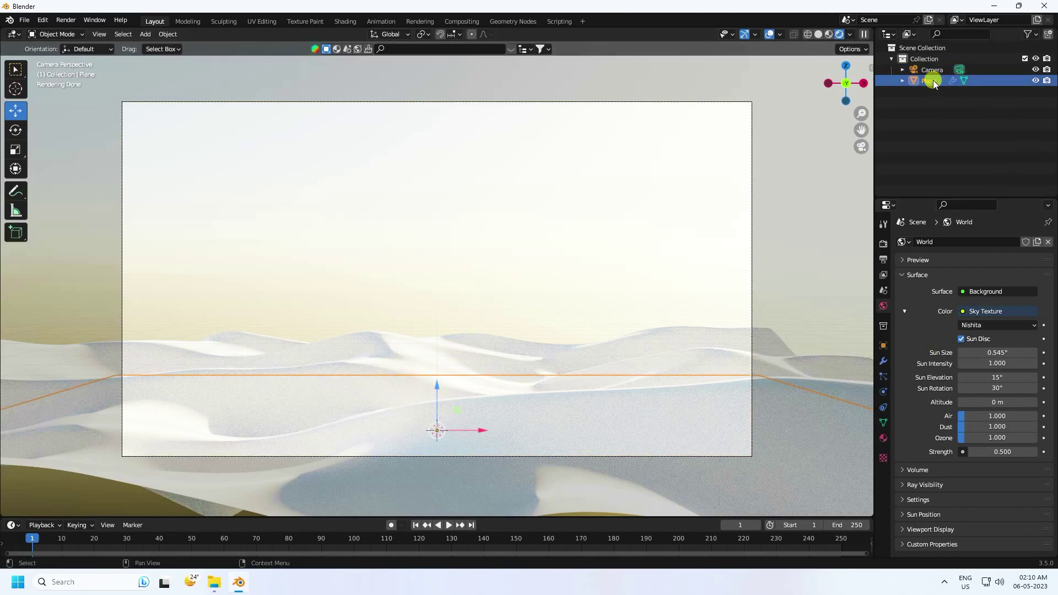
{"action": "left_click", "coordinate": [884, 438]}
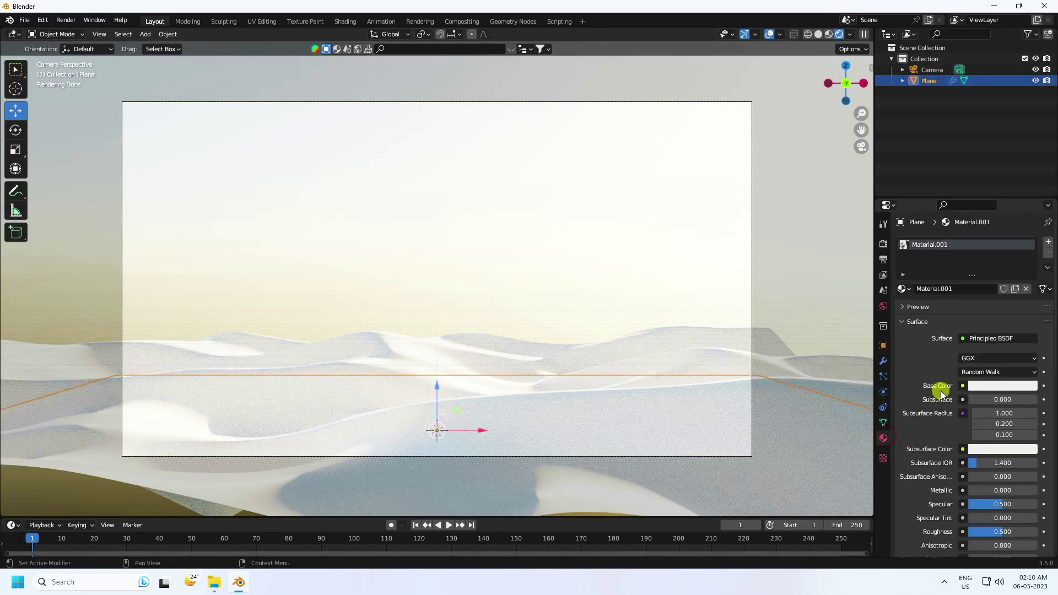
{"action": "left_click", "coordinate": [988, 389]}
{"action": "left_click", "coordinate": [962, 335]}
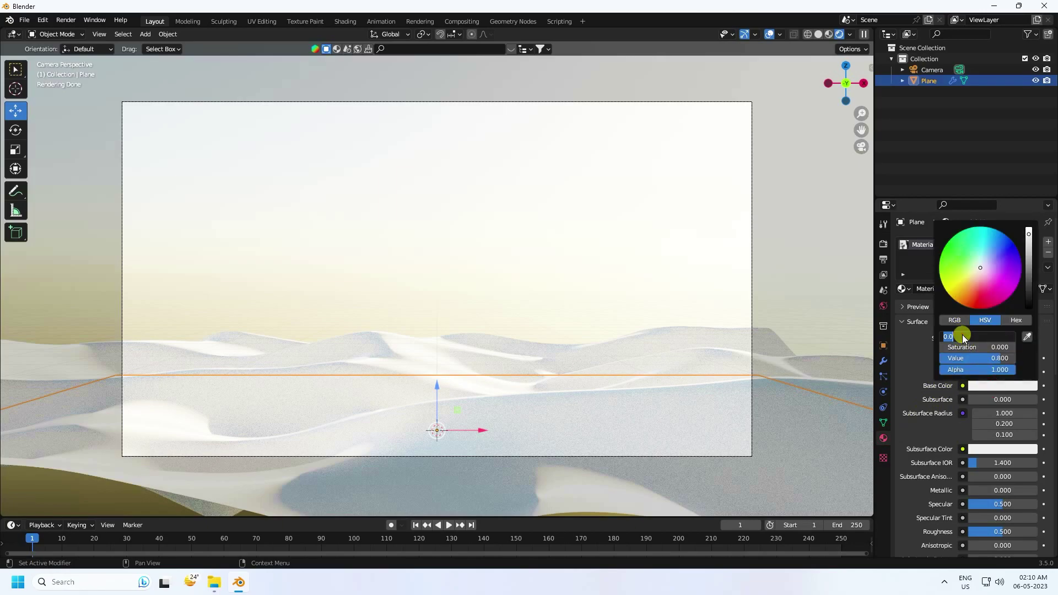
{"action": "left_click", "coordinate": [963, 335]}
{"action": "type", "text": "7"}
{"action": "key", "text": "Tab"}
{"action": "type", "text": "0"}
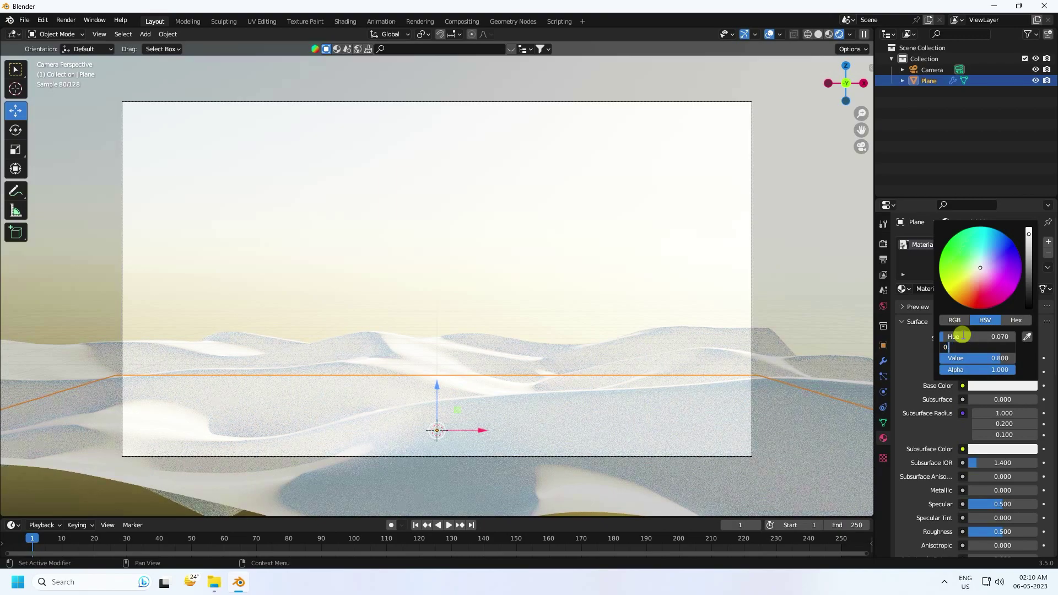
{"action": "type", "text": ".9"}
{"action": "key", "text": "Tab"}
{"action": "type", "text": "0"}
{"action": "key", "text": "Return"}
{"action": "left_click", "coordinate": [421, 425]}
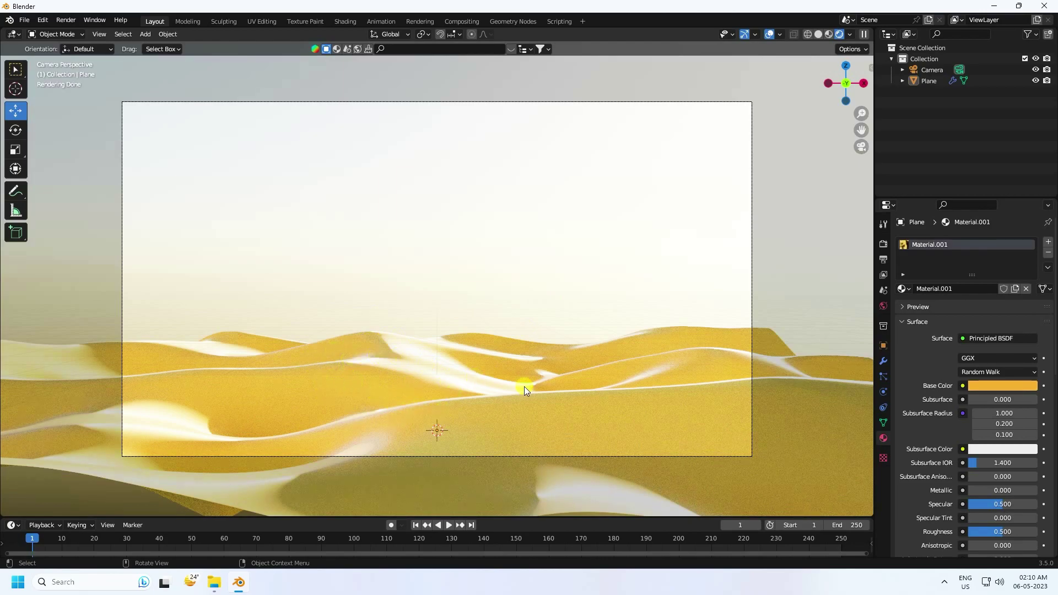
{"action": "scroll", "coordinate": [520, 386], "scroll_direction": "up", "scroll_amount": 2}
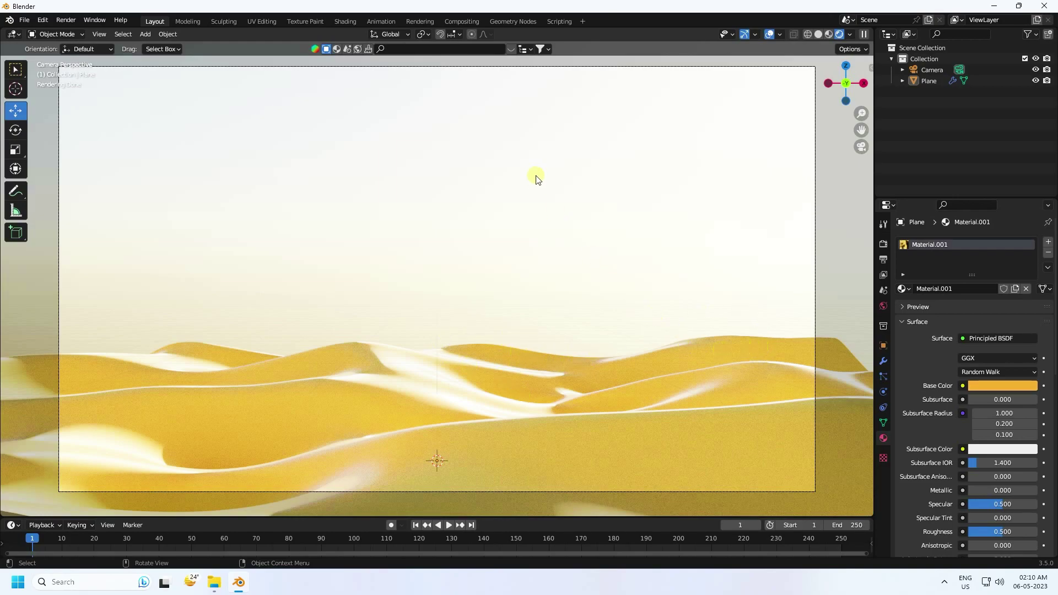
Return the viewport to solid shading and add a Landscape mesh at the centre of the plane
{"action": "left_click", "coordinate": [820, 35]}
{"action": "middle_click_drag", "start_coordinate": [351, 160], "coordinate": [398, 248]}
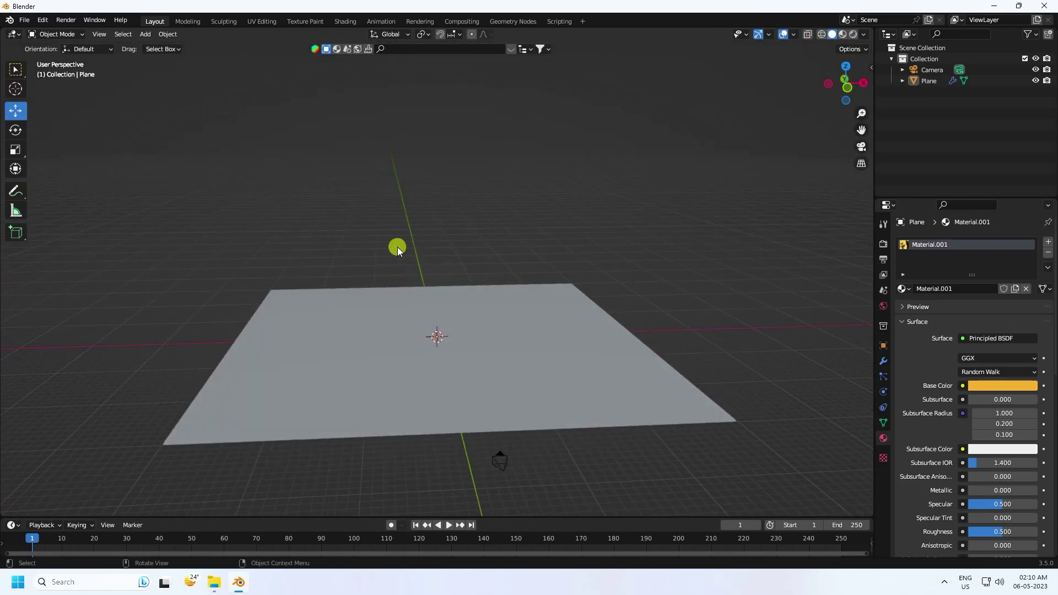
{"action": "left_click", "coordinate": [146, 34]}
{"action": "mouse_move", "coordinate": [154, 47]}
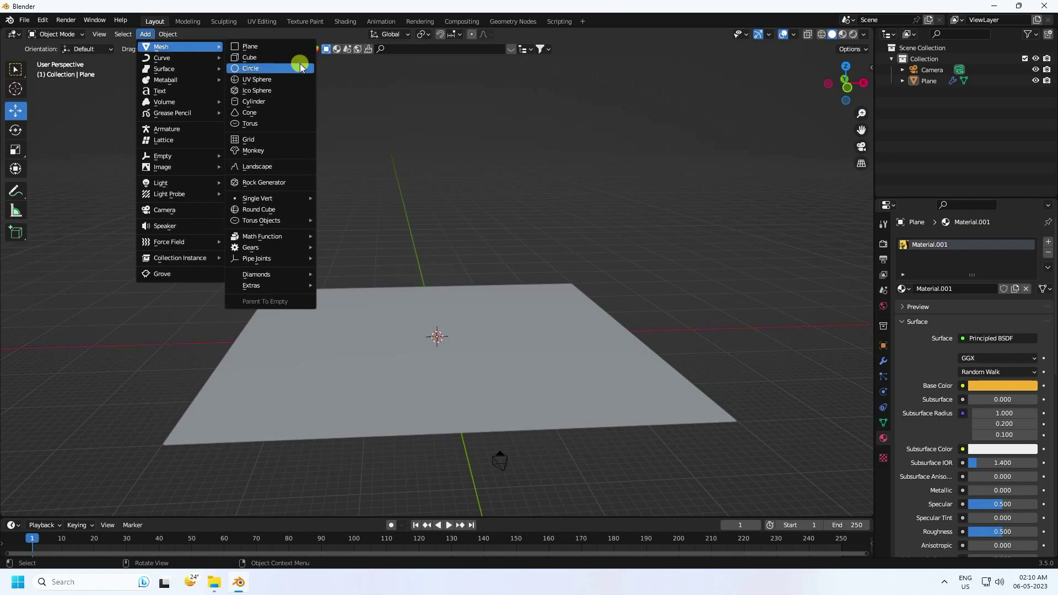
{"action": "left_click", "coordinate": [266, 166]}
{"action": "scroll", "coordinate": [458, 363], "scroll_direction": "up", "scroll_amount": 6}
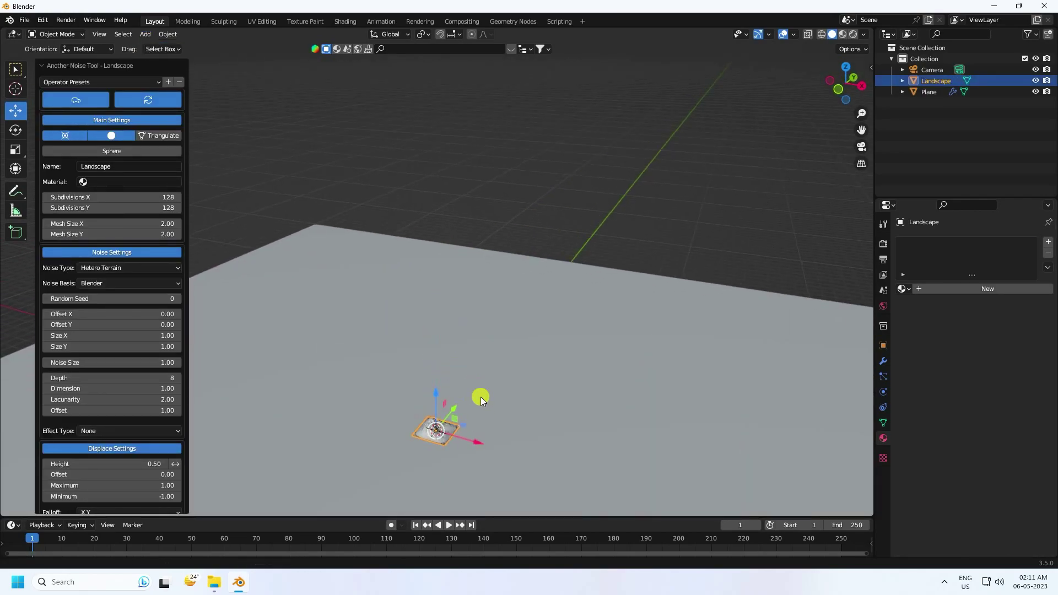
{"action": "scroll", "coordinate": [444, 395], "scroll_direction": "up", "scroll_amount": 4}
{"action": "middle_click_drag", "start_coordinate": [450, 372], "coordinate": [465, 240], "text": "shift"}
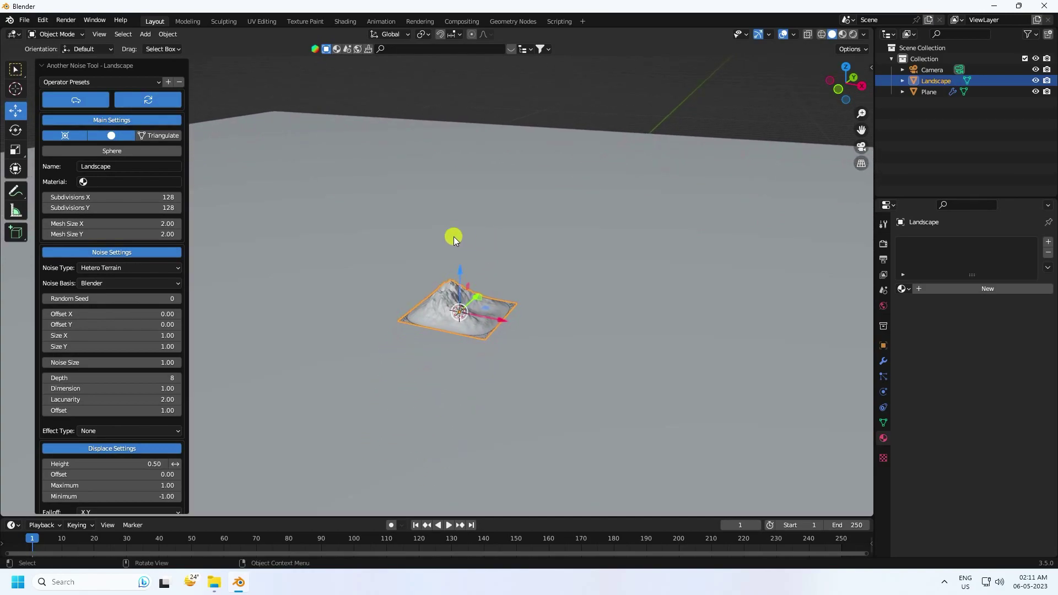
Apply the canyon preset to the landscape and set its random seed to 7
{"action": "left_click", "coordinate": [87, 82]}
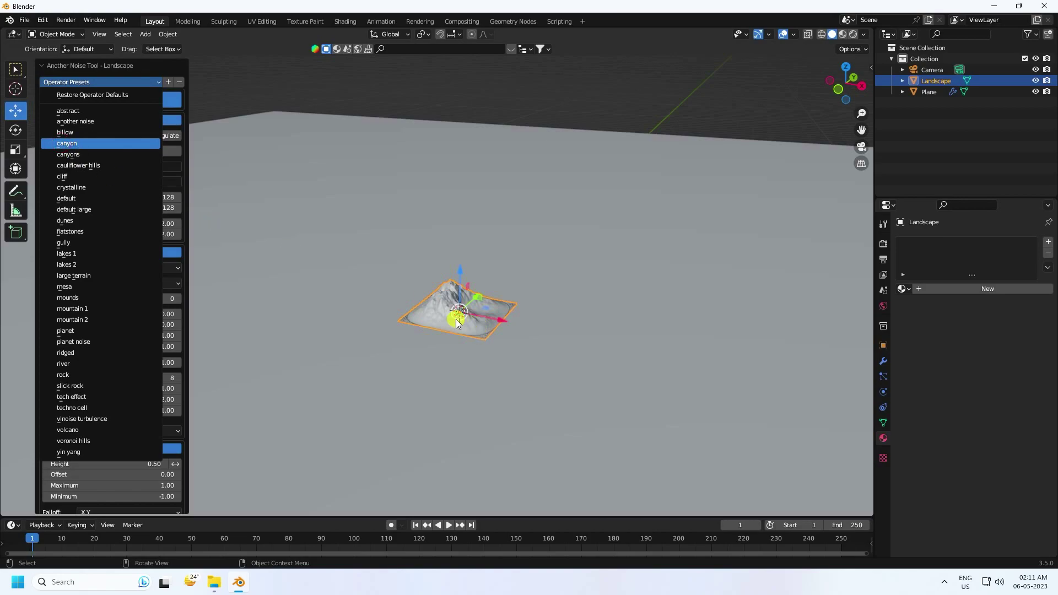
{"action": "key", "text": "Return"}
{"action": "middle_click_drag", "start_coordinate": [455, 320], "coordinate": [542, 369]}
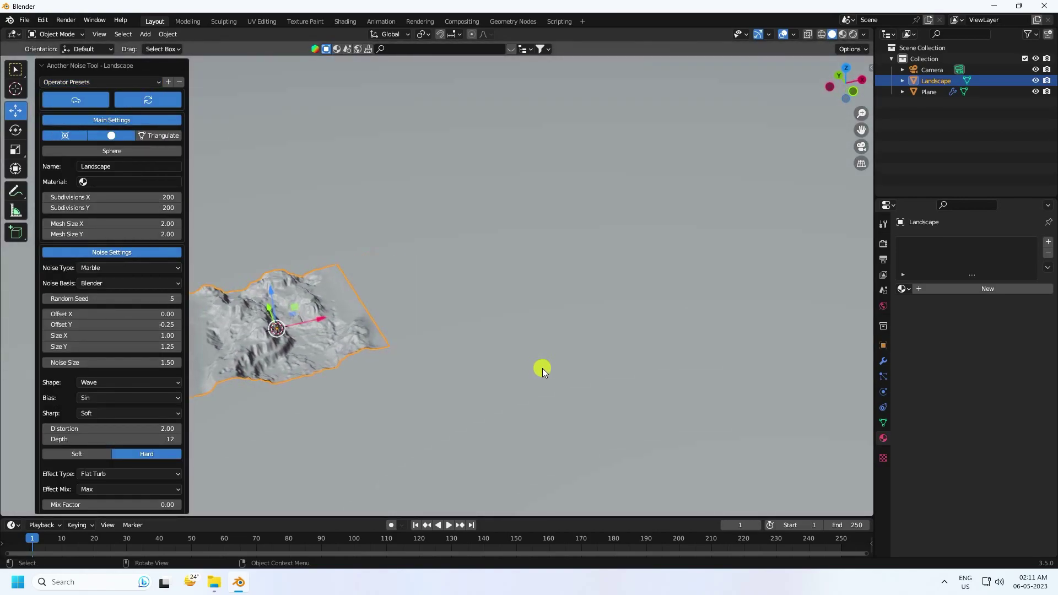
{"action": "middle_click_drag", "start_coordinate": [323, 326], "coordinate": [342, 148]}
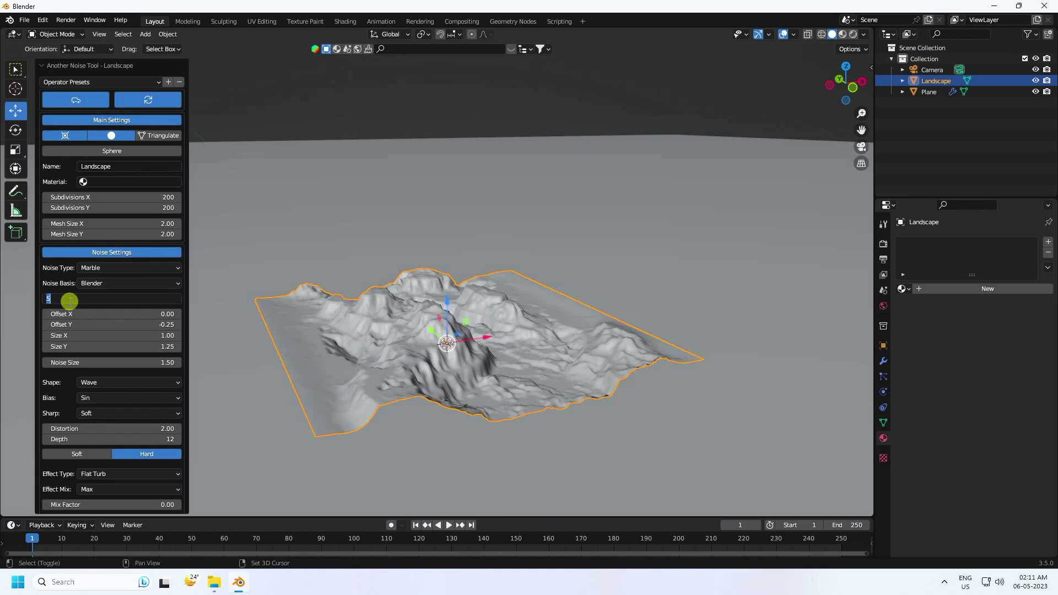
{"action": "type", "text": "7"}
{"action": "key", "text": "Return"}
Scale the landscape up uniformly twice, the second time by a factor of 2.056
{"action": "scroll", "coordinate": [408, 336], "scroll_direction": "down", "scroll_amount": 4}
{"action": "scroll", "coordinate": [420, 324], "scroll_direction": "down", "scroll_amount": 2}
{"action": "key", "text": "s"}
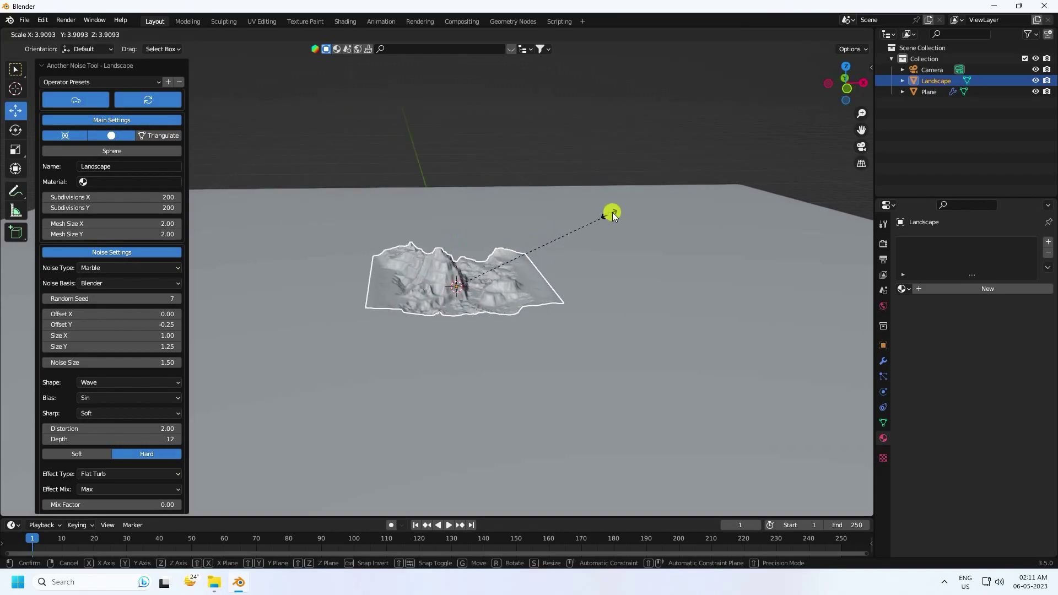
{"action": "left_click", "coordinate": [487, 255]}
{"action": "key", "text": "s"}
{"action": "left_click", "coordinate": [527, 246]}
{"action": "scroll", "coordinate": [525, 249], "scroll_direction": "down", "scroll_amount": 2}
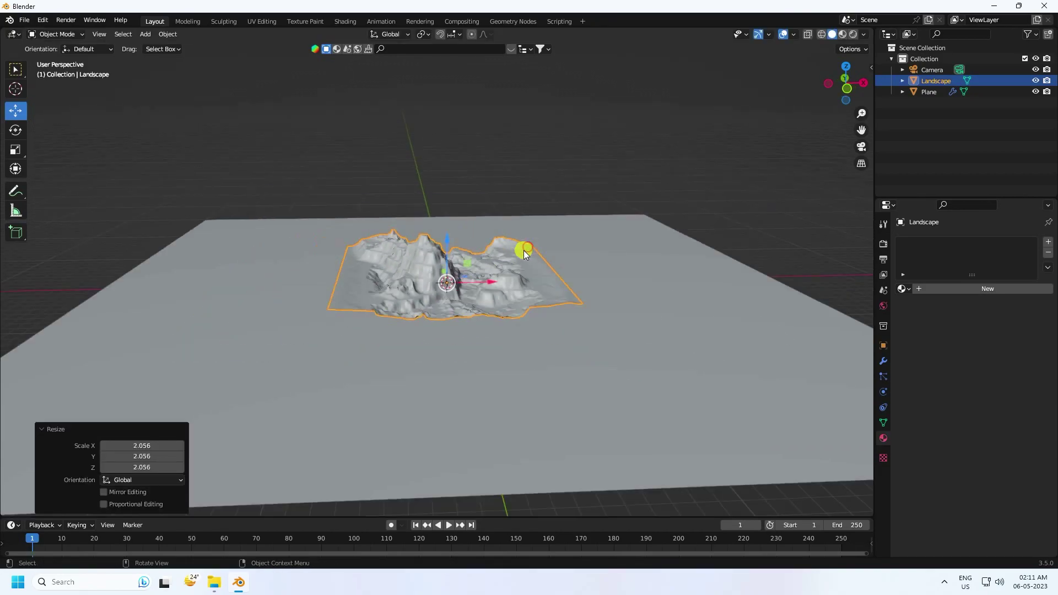
{"action": "scroll", "coordinate": [525, 249], "scroll_direction": "down", "scroll_amount": 2}
{"action": "middle_click_drag", "start_coordinate": [518, 261], "coordinate": [519, 255]}
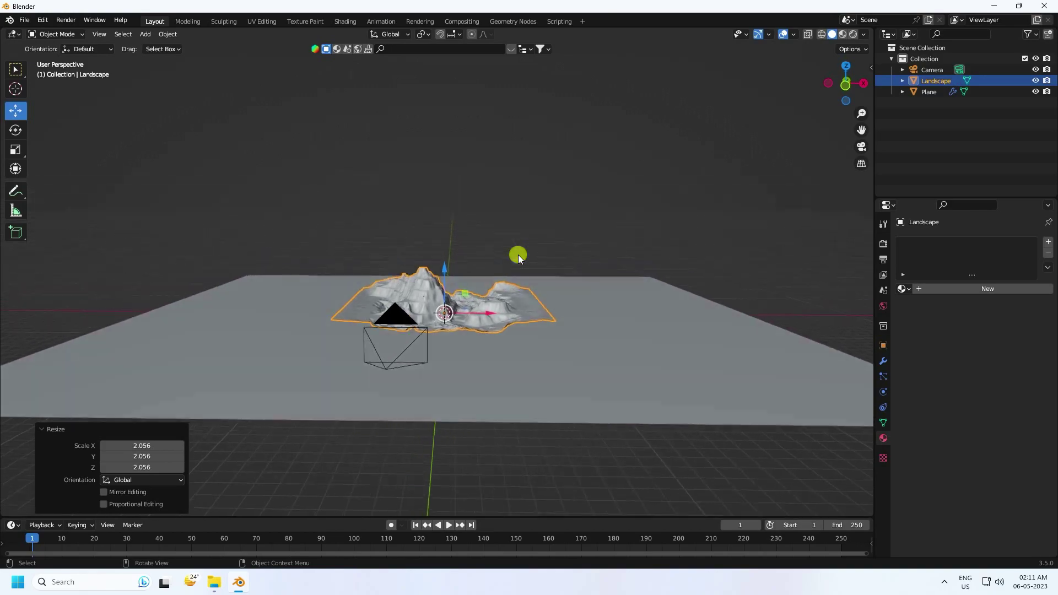
Move the landscape toward the plane's far right corner, shifting it back along Y and about 5.85 m in X
{"action": "key", "text": "KP_0"}
{"action": "left_click_drag", "start_coordinate": [438, 330], "coordinate": [442, 296]}
{"action": "middle_click_drag", "start_coordinate": [441, 296], "coordinate": [449, 332]}
{"action": "left_click_drag", "start_coordinate": [478, 330], "coordinate": [626, 365]}
{"action": "middle_click_drag", "start_coordinate": [626, 365], "coordinate": [385, 344]}
{"action": "left_click_drag", "start_coordinate": [388, 346], "coordinate": [618, 321]}
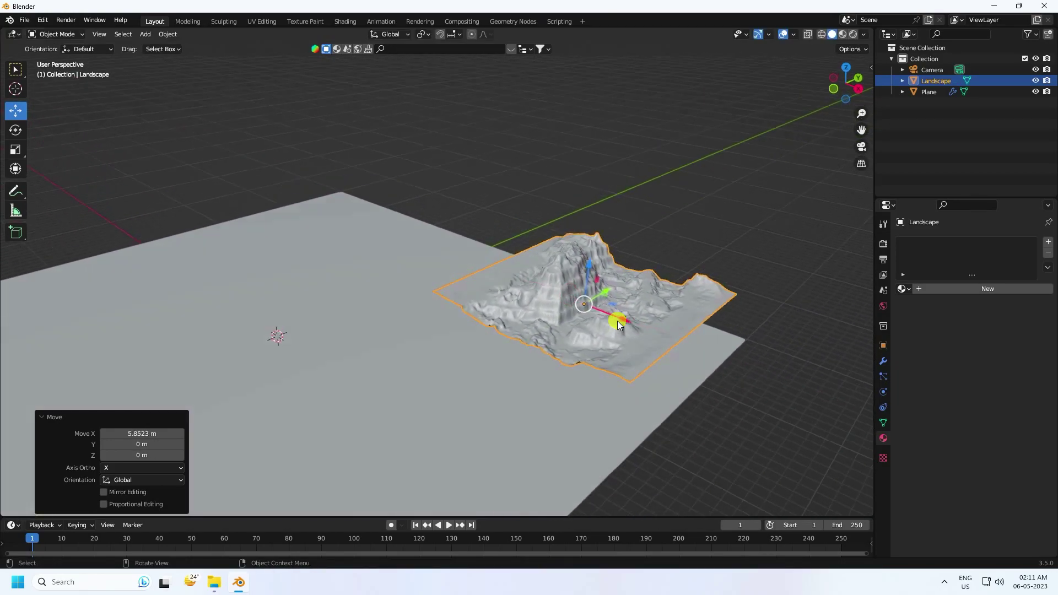
In the rendered camera view, lower the landscape about 0.59 m in Z and scale it up by 1.058
{"action": "key", "text": "KP_0"}
{"action": "left_click", "coordinate": [854, 34]}
{"action": "scroll", "coordinate": [565, 285], "scroll_direction": "up", "scroll_amount": 3}
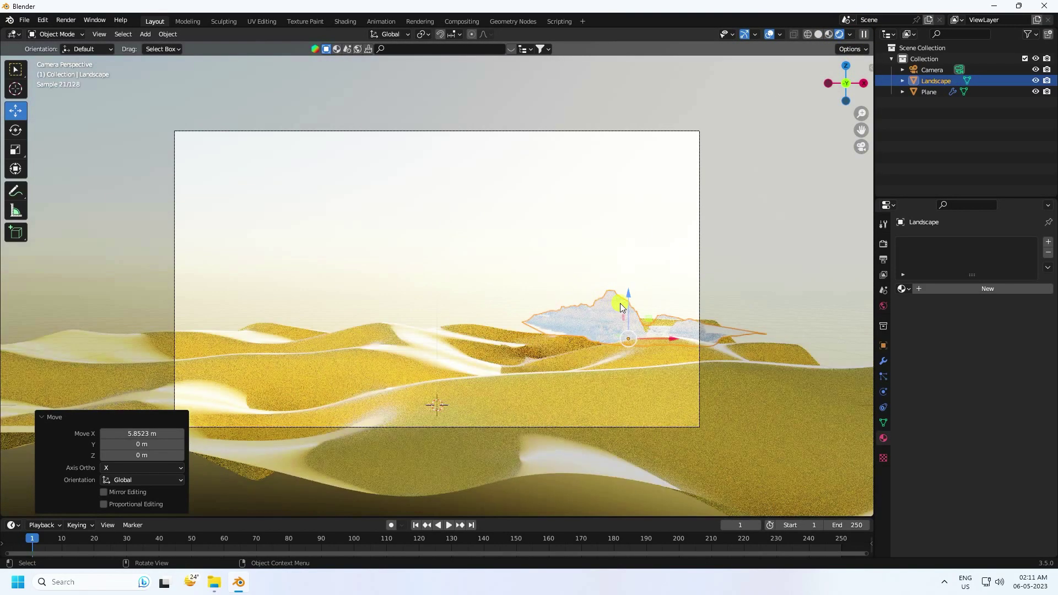
{"action": "left_click_drag", "start_coordinate": [629, 298], "coordinate": [628, 418]}
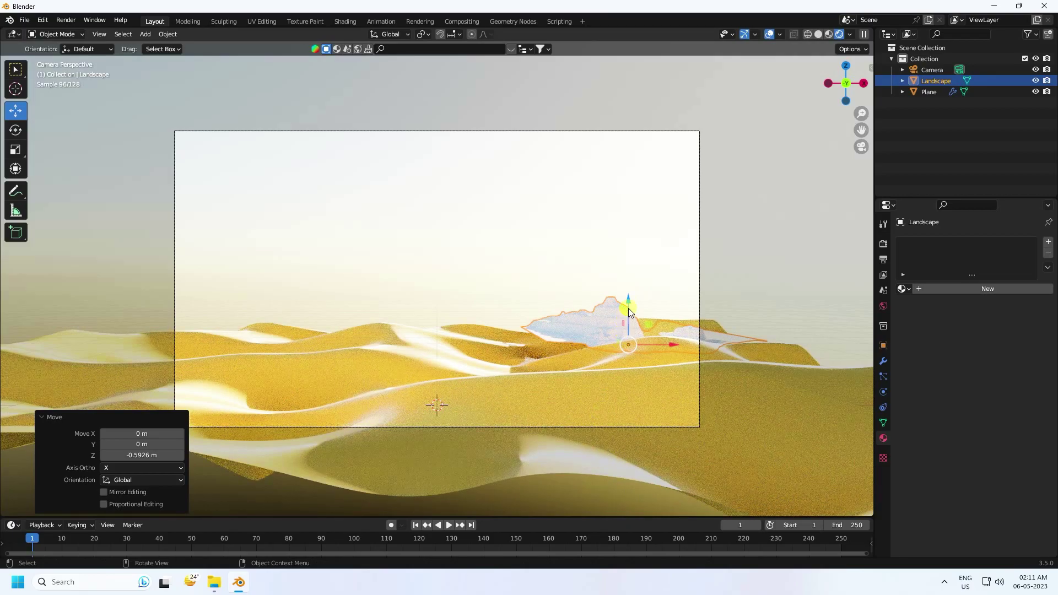
{"action": "left_click_drag", "start_coordinate": [638, 304], "coordinate": [638, 295]}
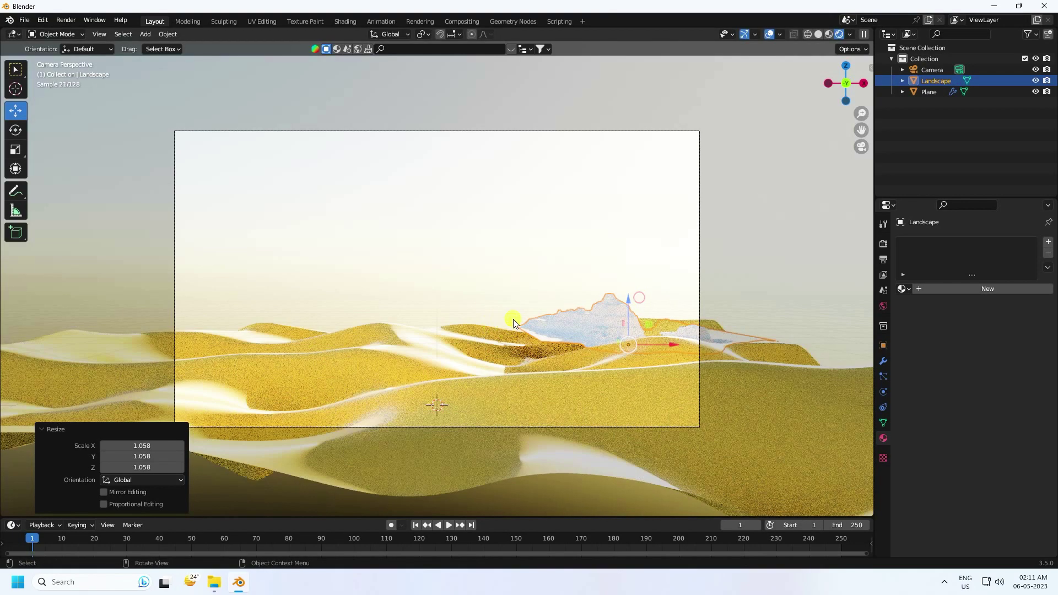
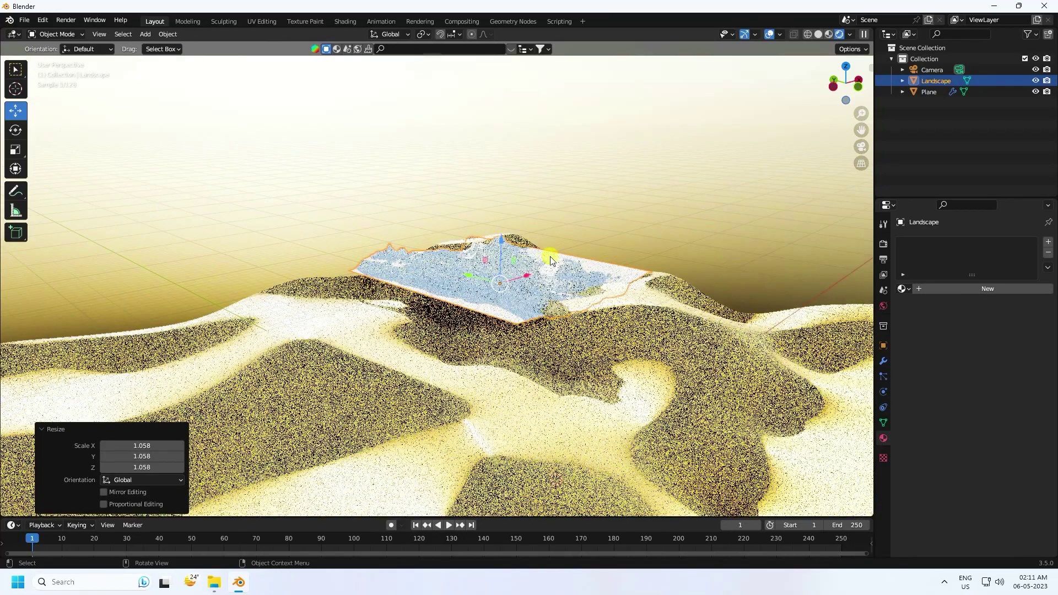
Stretch the landscape vertically, scaling it by about 1.8 along Z only
{"action": "scroll", "coordinate": [419, 350], "scroll_direction": "up", "scroll_amount": 2}
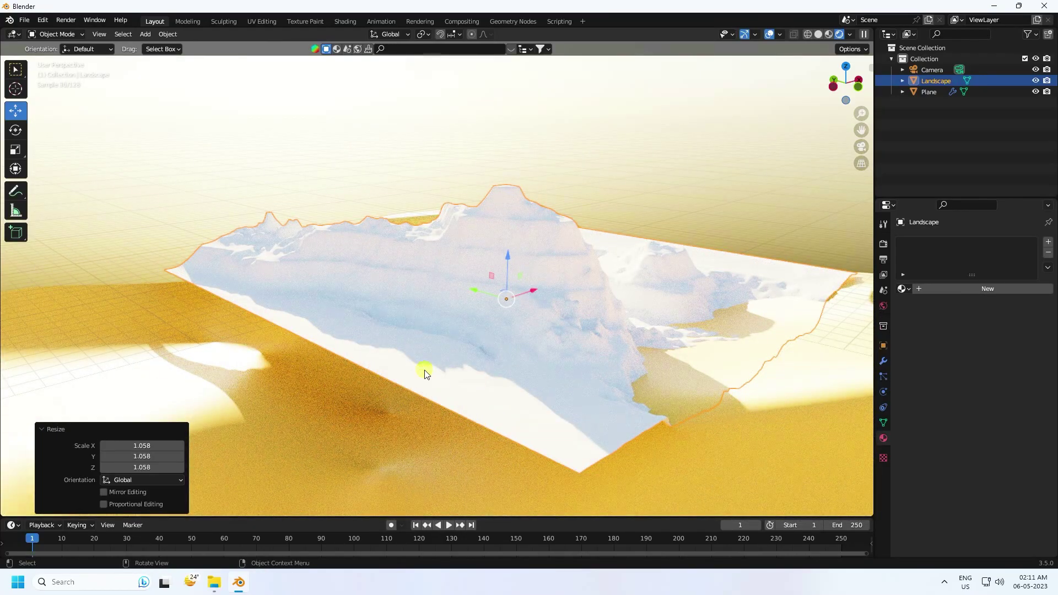
{"action": "left_click", "coordinate": [532, 237]}
{"action": "left_click", "coordinate": [15, 149]}
{"action": "left_click_drag", "start_coordinate": [504, 257], "coordinate": [503, 220]}
{"action": "scroll", "coordinate": [504, 220], "scroll_direction": "down", "scroll_amount": 1}
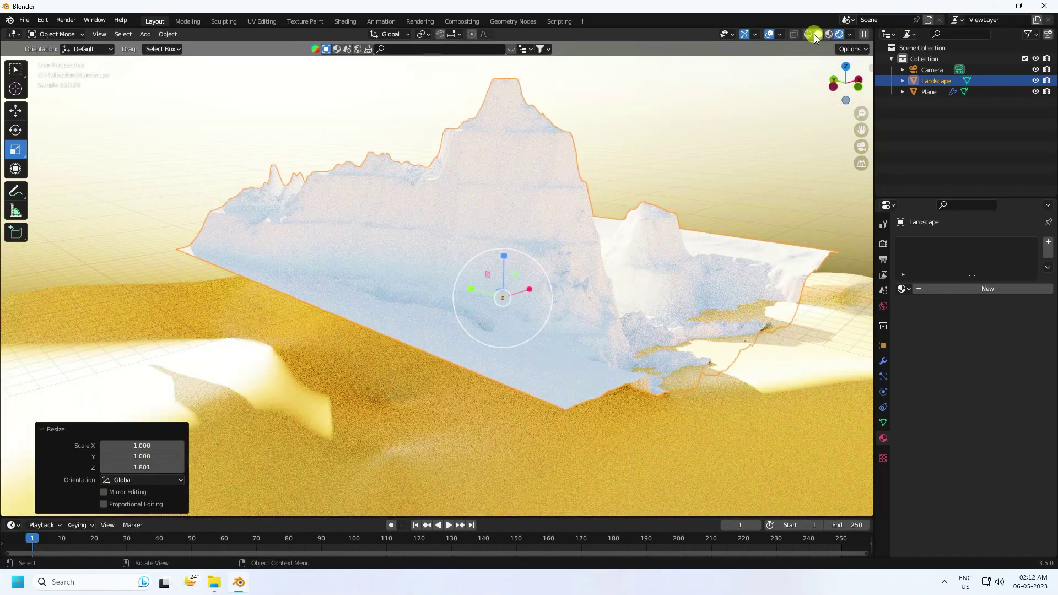
In solid shading, put the landscape in sculpt mode with the Blob brush at a radius of about 101 px
{"action": "left_click", "coordinate": [816, 34]}
{"action": "mouse_move", "coordinate": [687, 167]}
{"action": "middle_mouse_down"}
{"action": "mouse_move", "coordinate": [588, 290]}
{"action": "mouse_move", "coordinate": [316, 287]}
{"action": "middle_mouse_up"}
{"action": "middle_click_drag", "start_coordinate": [227, 266], "coordinate": [173, 394]}
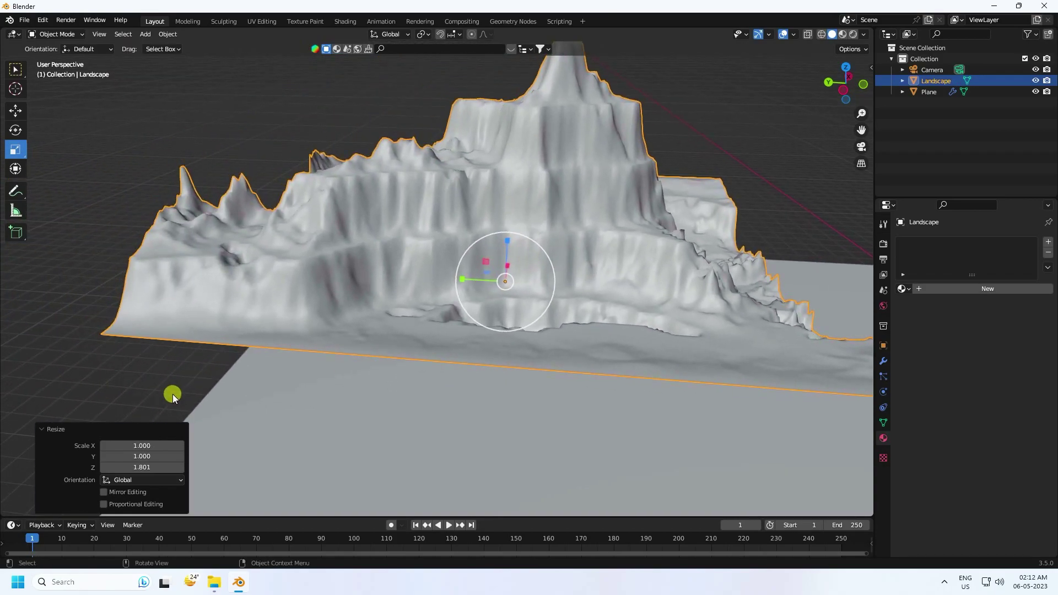
{"action": "middle_click_drag", "start_coordinate": [411, 365], "coordinate": [104, 91]}
{"action": "left_click", "coordinate": [223, 213]}
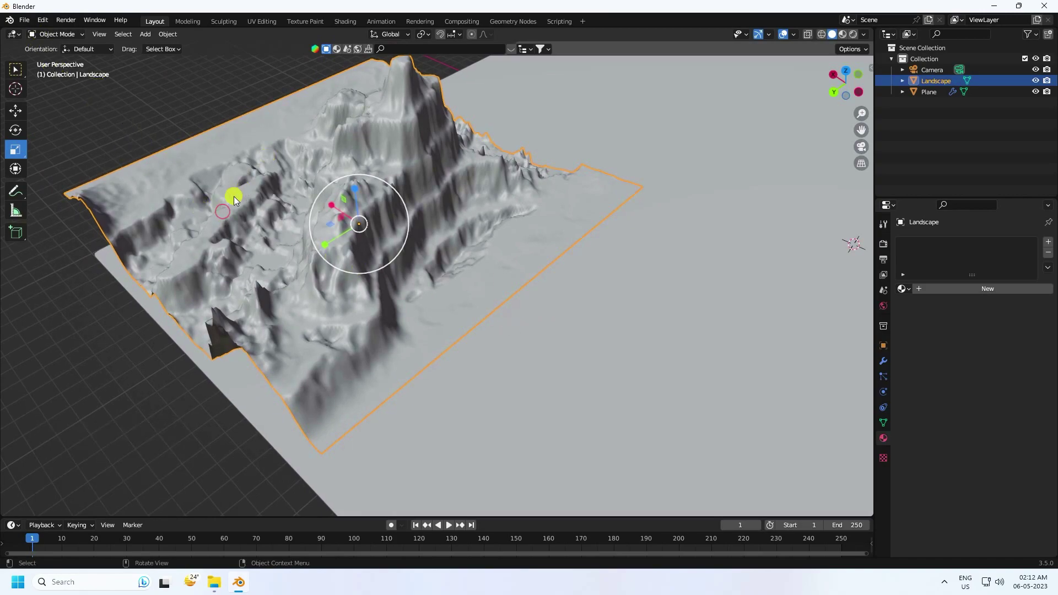
{"action": "left_click", "coordinate": [48, 34]}
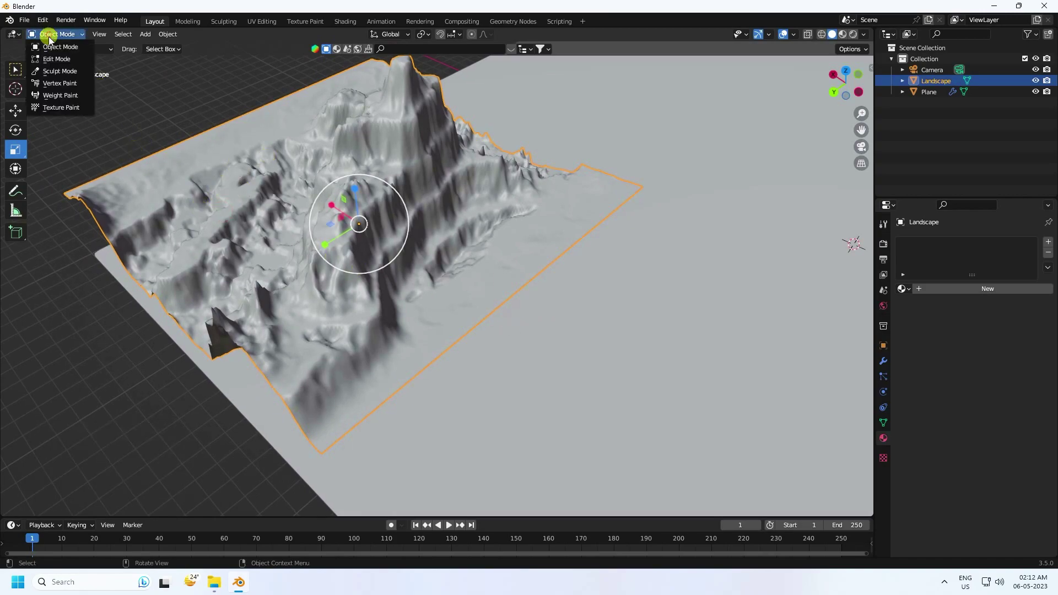
{"action": "left_click", "coordinate": [55, 71]}
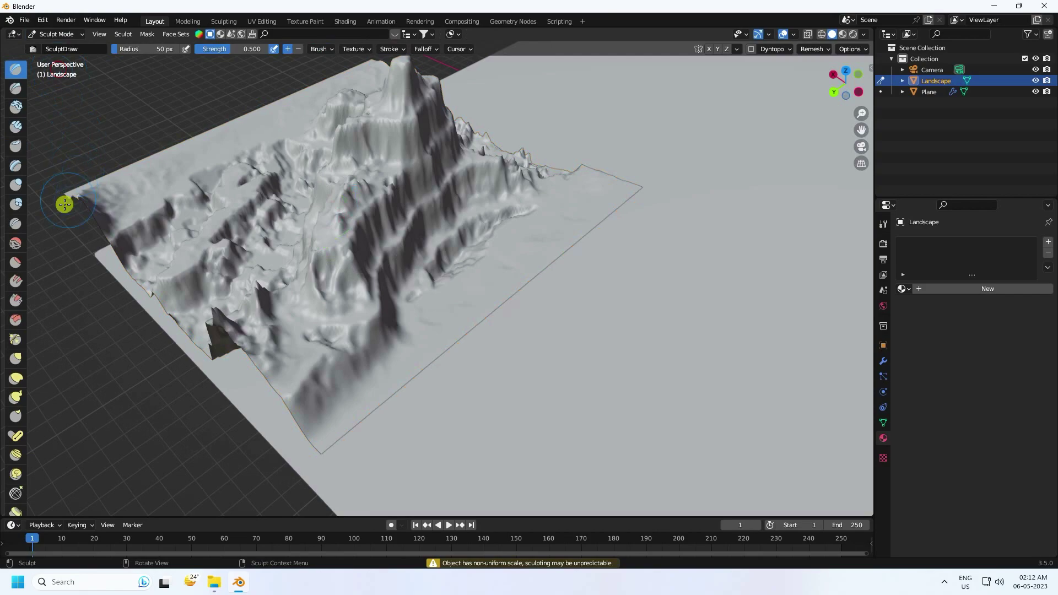
{"action": "left_click", "coordinate": [16, 206]}
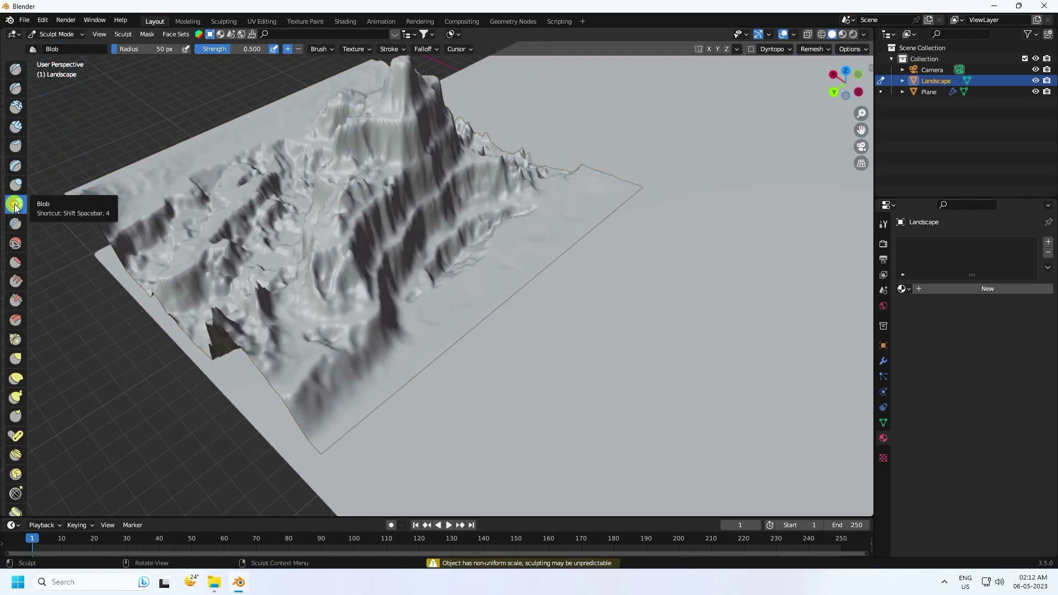
{"action": "middle_click_drag", "start_coordinate": [529, 324], "coordinate": [527, 298]}
{"action": "key", "text": "f"}
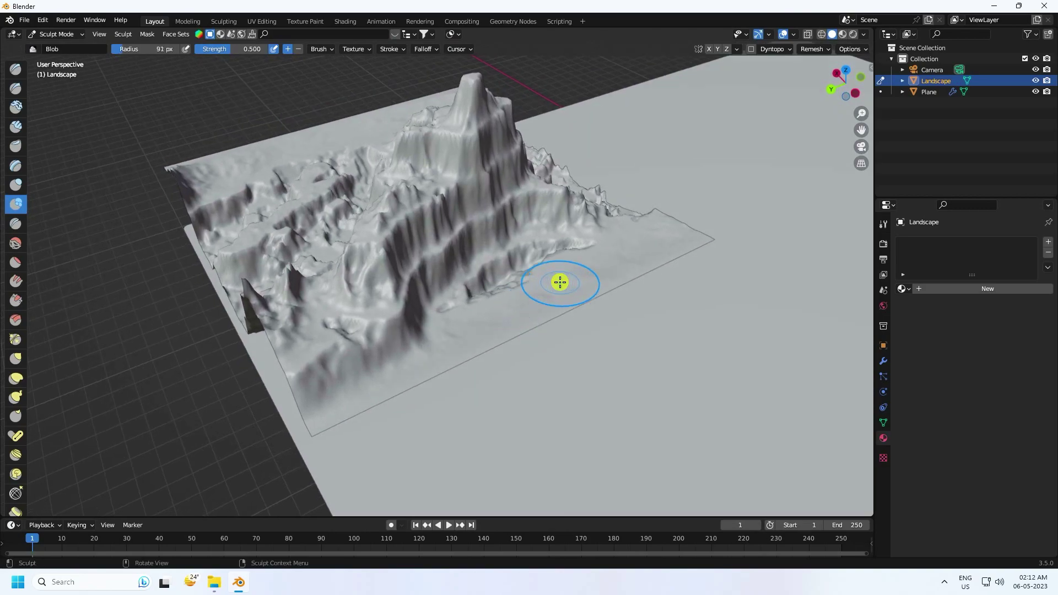
{"action": "left_click", "coordinate": [579, 282]}
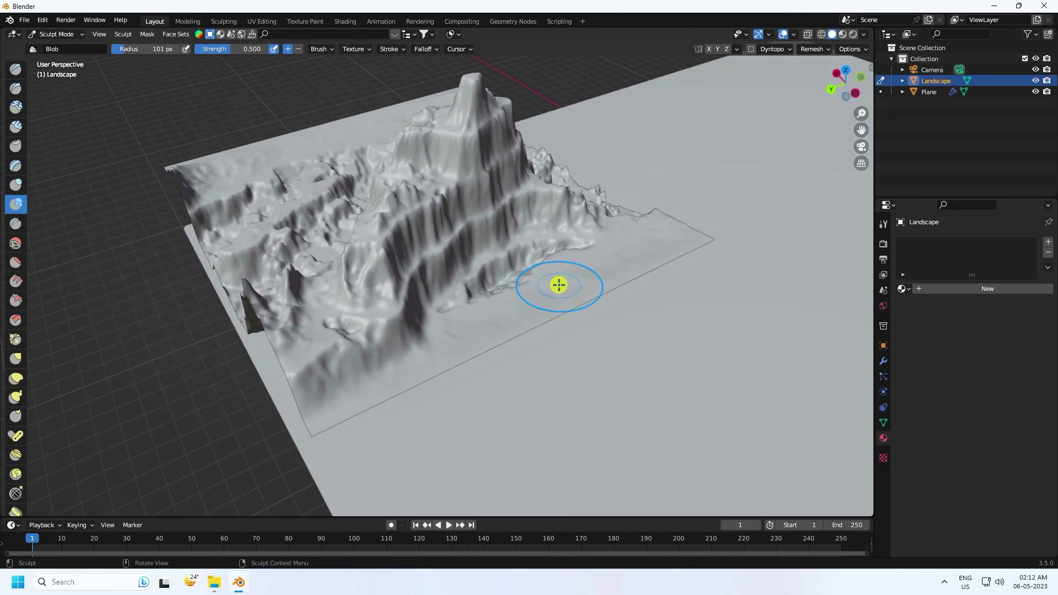
Sculpt Blob strokes along the landscape's flat, straight front border and around its adjoining edge so the outline becomes rounded and irregular
{"action": "mouse_move", "coordinate": [692, 236]}
{"action": "left_mouse_down"}
{"action": "mouse_move", "coordinate": [628, 284]}
{"action": "mouse_move", "coordinate": [615, 318]}
{"action": "mouse_move", "coordinate": [631, 283]}
{"action": "mouse_move", "coordinate": [576, 315]}
{"action": "left_mouse_up"}
{"action": "scroll", "coordinate": [591, 314], "scroll_direction": "up", "scroll_amount": 2}
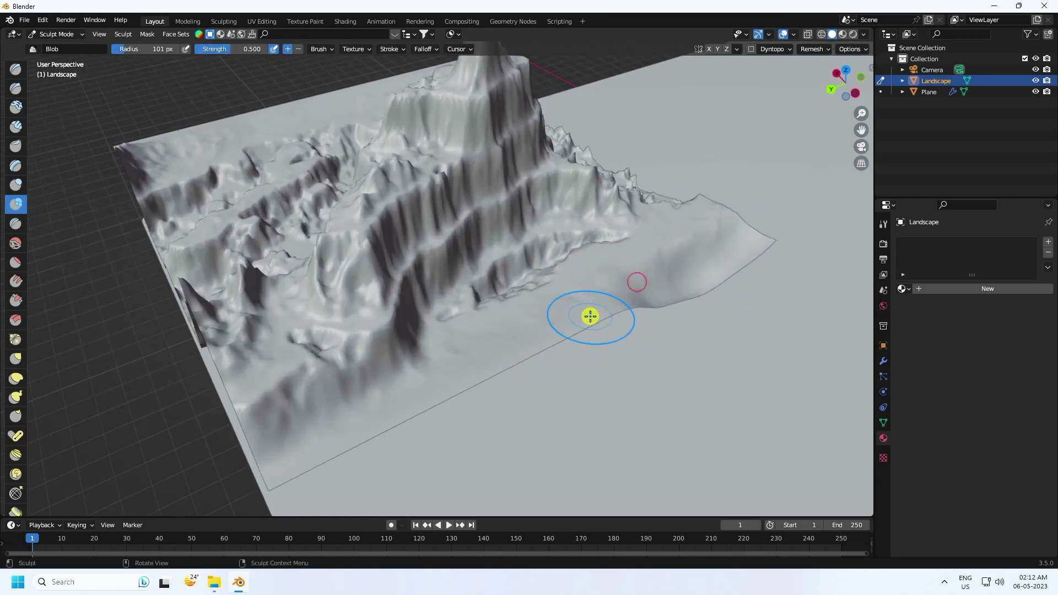
{"action": "left_click_drag", "start_coordinate": [650, 305], "coordinate": [508, 393]}
{"action": "mouse_move", "coordinate": [637, 327]}
{"action": "left_mouse_down"}
{"action": "mouse_move", "coordinate": [627, 321]}
{"action": "mouse_move", "coordinate": [572, 354]}
{"action": "mouse_move", "coordinate": [489, 369]}
{"action": "mouse_move", "coordinate": [571, 352]}
{"action": "mouse_move", "coordinate": [435, 437]}
{"action": "mouse_move", "coordinate": [595, 395]}
{"action": "left_mouse_up"}
{"action": "mouse_move", "coordinate": [595, 394]}
{"action": "middle_mouse_down"}
{"action": "mouse_move", "coordinate": [649, 375]}
{"action": "mouse_move", "coordinate": [555, 380]}
{"action": "mouse_move", "coordinate": [458, 347]}
{"action": "middle_mouse_up"}
{"action": "mouse_move", "coordinate": [453, 331]}
{"action": "left_mouse_down"}
{"action": "mouse_move", "coordinate": [466, 445]}
{"action": "mouse_move", "coordinate": [459, 339]}
{"action": "mouse_move", "coordinate": [475, 428]}
{"action": "mouse_move", "coordinate": [473, 406]}
{"action": "mouse_move", "coordinate": [466, 442]}
{"action": "mouse_move", "coordinate": [479, 432]}
{"action": "left_mouse_up"}
{"action": "mouse_move", "coordinate": [480, 432]}
{"action": "middle_mouse_down"}
{"action": "mouse_move", "coordinate": [502, 416]}
{"action": "mouse_move", "coordinate": [395, 435]}
{"action": "middle_mouse_up"}
{"action": "mouse_move", "coordinate": [395, 435]}
{"action": "left_mouse_down"}
{"action": "mouse_move", "coordinate": [494, 442]}
{"action": "mouse_move", "coordinate": [295, 437]}
{"action": "mouse_move", "coordinate": [314, 243]}
{"action": "mouse_move", "coordinate": [324, 383]}
{"action": "mouse_move", "coordinate": [310, 366]}
{"action": "mouse_move", "coordinate": [309, 420]}
{"action": "mouse_move", "coordinate": [402, 445]}
{"action": "mouse_move", "coordinate": [571, 444]}
{"action": "mouse_move", "coordinate": [686, 425]}
{"action": "left_mouse_up"}
{"action": "mouse_move", "coordinate": [685, 425]}
{"action": "middle_mouse_down"}
{"action": "mouse_move", "coordinate": [397, 406]}
{"action": "mouse_move", "coordinate": [420, 419]}
{"action": "mouse_move", "coordinate": [475, 231]}
{"action": "mouse_move", "coordinate": [481, 262]}
{"action": "mouse_move", "coordinate": [380, 298]}
{"action": "mouse_move", "coordinate": [458, 362]}
{"action": "mouse_move", "coordinate": [551, 303]}
{"action": "middle_mouse_up"}
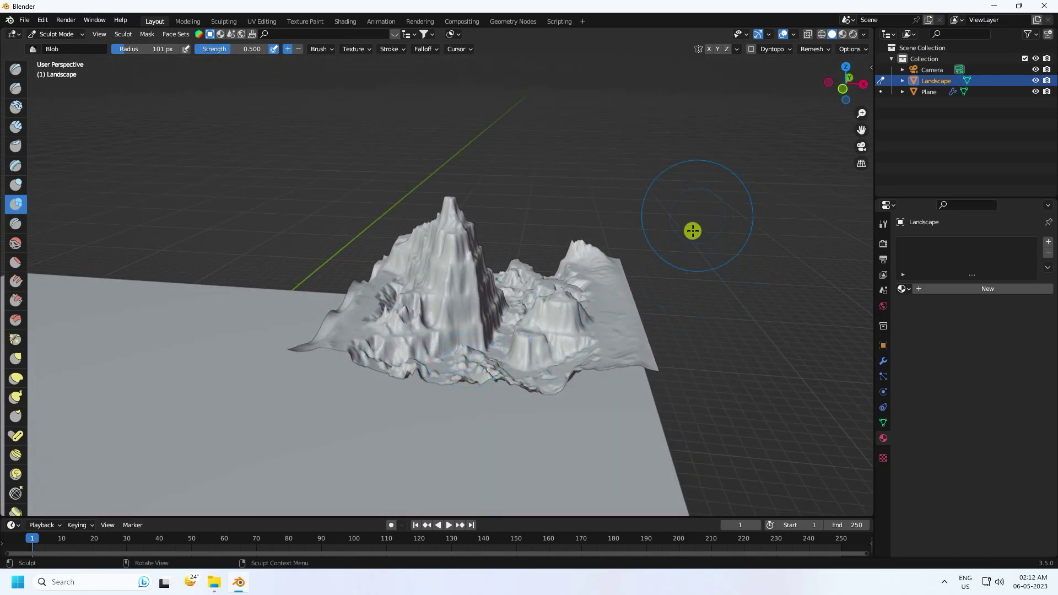
Sculpt Blob strokes along the landscape's remaining straight outer edges and corners to break up their outline
{"action": "mouse_move", "coordinate": [619, 263]}
{"action": "left_mouse_down"}
{"action": "mouse_move", "coordinate": [631, 378]}
{"action": "mouse_move", "coordinate": [621, 284]}
{"action": "mouse_move", "coordinate": [633, 341]}
{"action": "mouse_move", "coordinate": [635, 324]}
{"action": "mouse_move", "coordinate": [616, 285]}
{"action": "mouse_move", "coordinate": [647, 369]}
{"action": "mouse_move", "coordinate": [633, 416]}
{"action": "mouse_move", "coordinate": [633, 404]}
{"action": "mouse_move", "coordinate": [656, 425]}
{"action": "left_mouse_up"}
{"action": "middle_click_drag", "start_coordinate": [640, 395], "coordinate": [687, 404]}
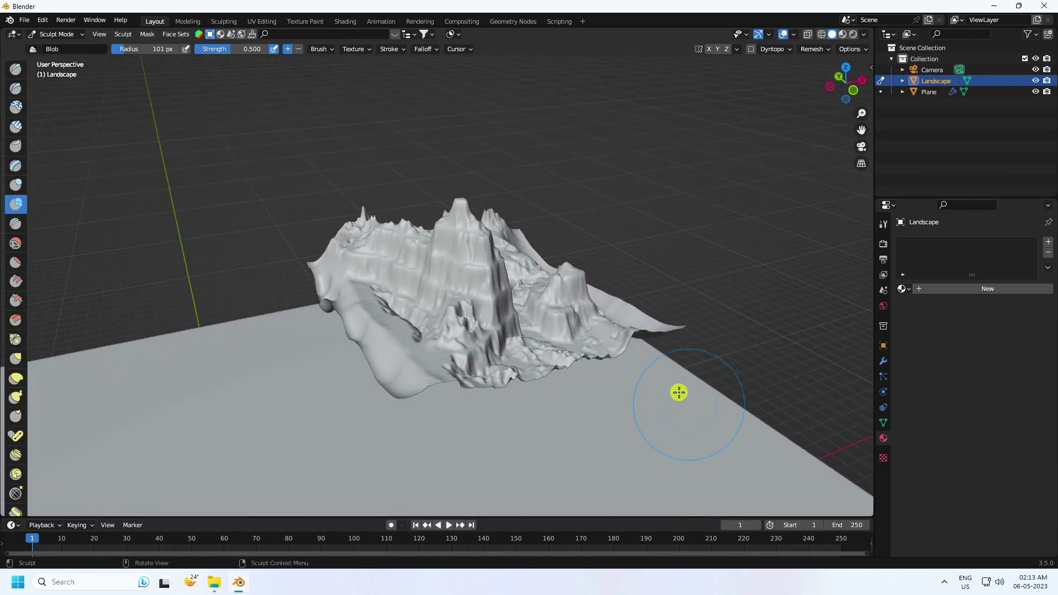
{"action": "mouse_move", "coordinate": [671, 350]}
{"action": "left_mouse_down"}
{"action": "mouse_move", "coordinate": [654, 349]}
{"action": "mouse_move", "coordinate": [662, 339]}
{"action": "left_mouse_up"}
{"action": "mouse_move", "coordinate": [662, 339]}
{"action": "middle_mouse_down"}
{"action": "mouse_move", "coordinate": [621, 397]}
{"action": "mouse_move", "coordinate": [498, 340]}
{"action": "middle_mouse_up"}
{"action": "mouse_move", "coordinate": [241, 352]}
{"action": "left_mouse_down"}
{"action": "mouse_move", "coordinate": [234, 389]}
{"action": "mouse_move", "coordinate": [210, 409]}
{"action": "mouse_move", "coordinate": [210, 432]}
{"action": "mouse_move", "coordinate": [214, 400]}
{"action": "left_mouse_up"}
{"action": "mouse_move", "coordinate": [267, 383]}
{"action": "middle_mouse_down"}
{"action": "mouse_move", "coordinate": [444, 371]}
{"action": "mouse_move", "coordinate": [366, 390]}
{"action": "middle_mouse_up"}
{"action": "mouse_move", "coordinate": [366, 391]}
{"action": "left_mouse_down"}
{"action": "mouse_move", "coordinate": [336, 434]}
{"action": "mouse_move", "coordinate": [388, 421]}
{"action": "mouse_move", "coordinate": [372, 435]}
{"action": "mouse_move", "coordinate": [286, 444]}
{"action": "left_mouse_up"}
{"action": "scroll", "coordinate": [407, 293], "scroll_direction": "down", "scroll_amount": 2}
Return to object mode in the rendered camera view and lower the landscape along Z so its base sinks into the dunes
{"action": "key", "text": "KP_0"}
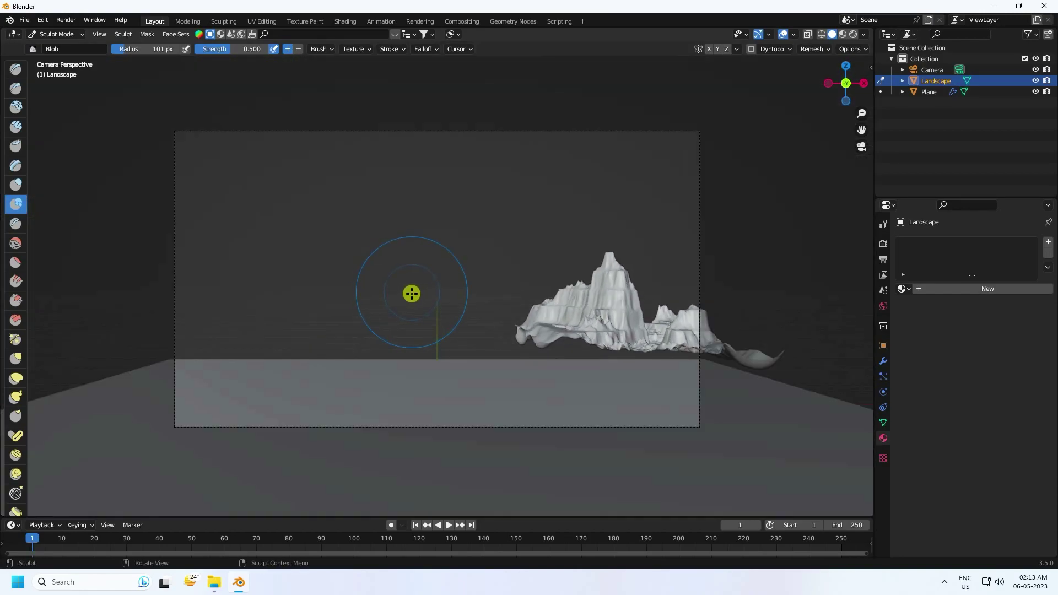
{"action": "left_click", "coordinate": [852, 35]}
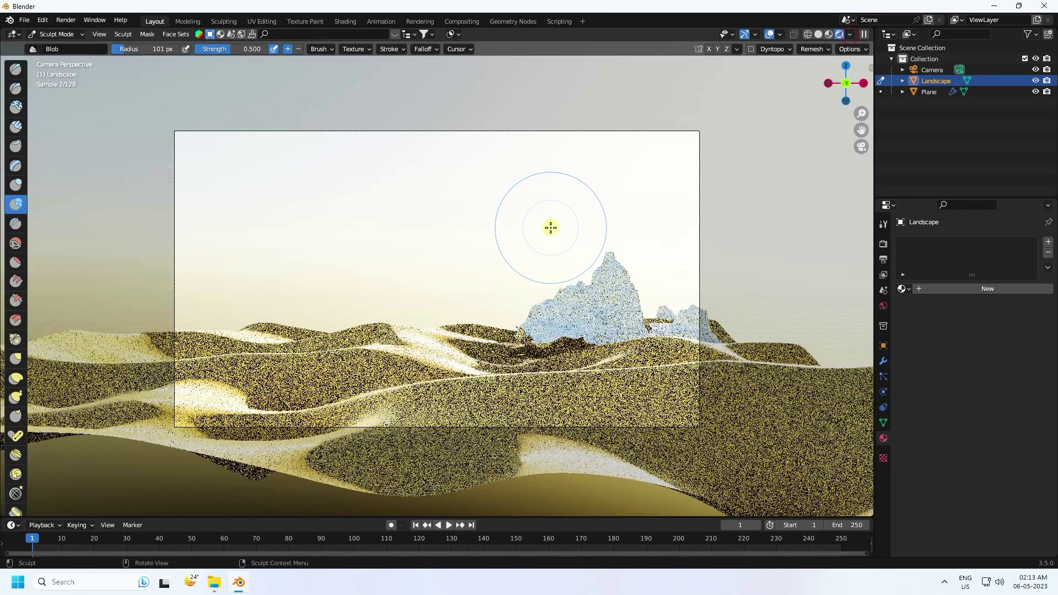
{"action": "left_click", "coordinate": [55, 35]}
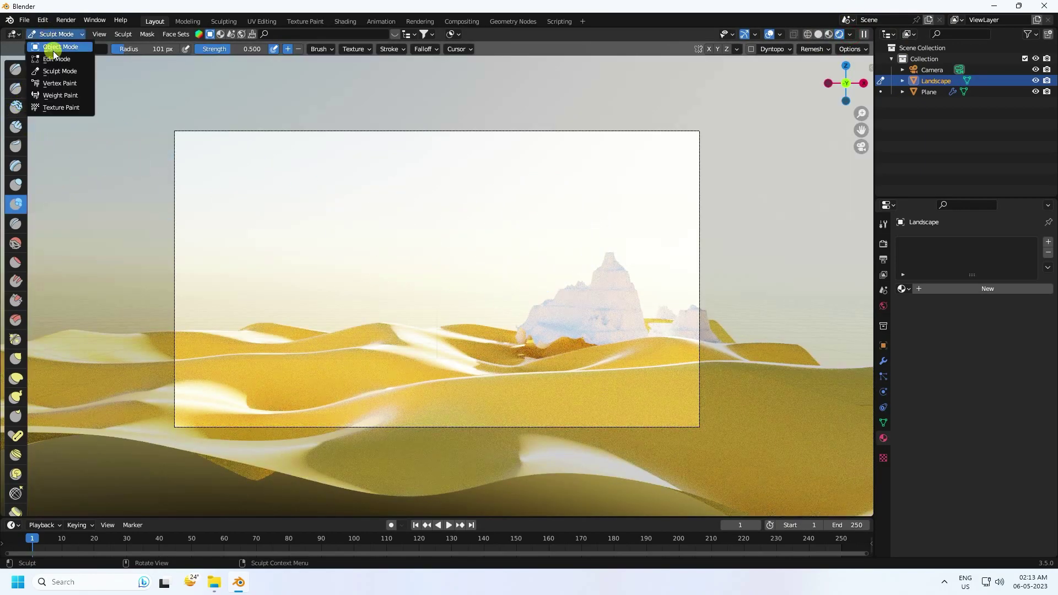
{"action": "left_click", "coordinate": [50, 50]}
{"action": "left_click", "coordinate": [634, 313]}
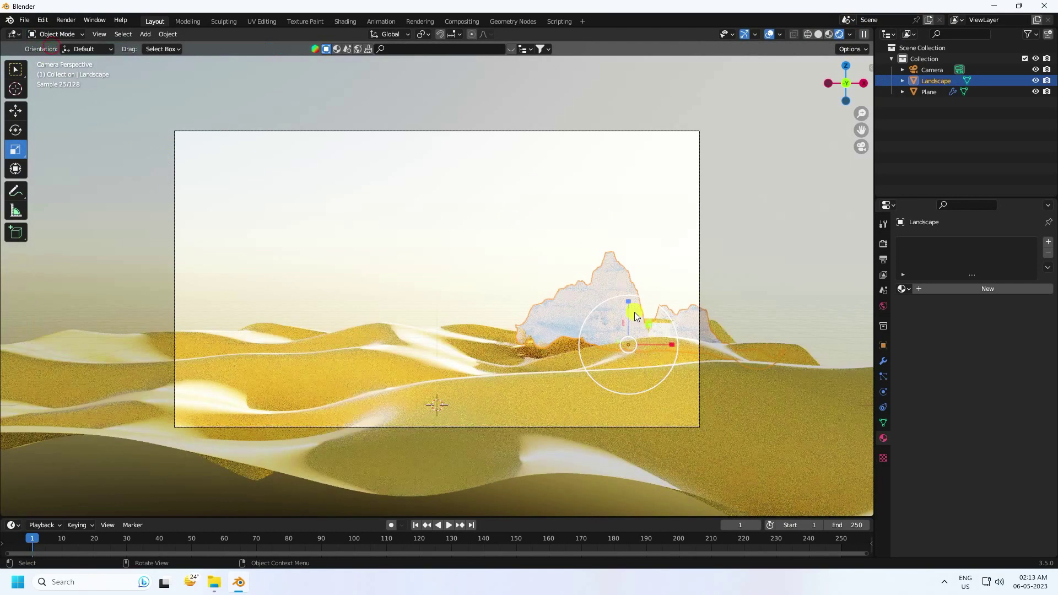
{"action": "left_click", "coordinate": [15, 115]}
{"action": "mouse_move", "coordinate": [638, 312]}
{"action": "left_mouse_down"}
{"action": "mouse_move", "coordinate": [631, 307]}
{"action": "mouse_move", "coordinate": [633, 325]}
{"action": "left_mouse_up"}
{"action": "left_click", "coordinate": [549, 233]}
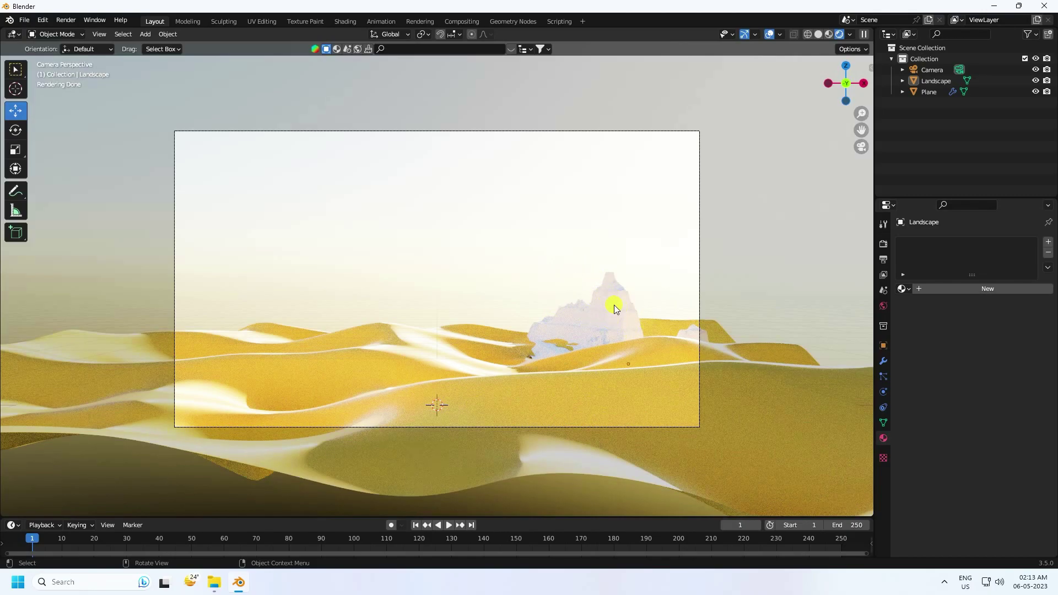
Shift the landscape along X, finishing with a move of about 1.96 m, and check it in the camera view
{"action": "scroll", "coordinate": [631, 315], "scroll_direction": "up", "scroll_amount": 1}
{"action": "left_click", "coordinate": [638, 314]}
{"action": "left_click_drag", "start_coordinate": [701, 384], "coordinate": [709, 379]}
{"action": "middle_click_drag", "start_coordinate": [708, 379], "coordinate": [552, 283]}
{"action": "left_click_drag", "start_coordinate": [464, 272], "coordinate": [487, 257]}
{"action": "key", "text": "KP_0"}
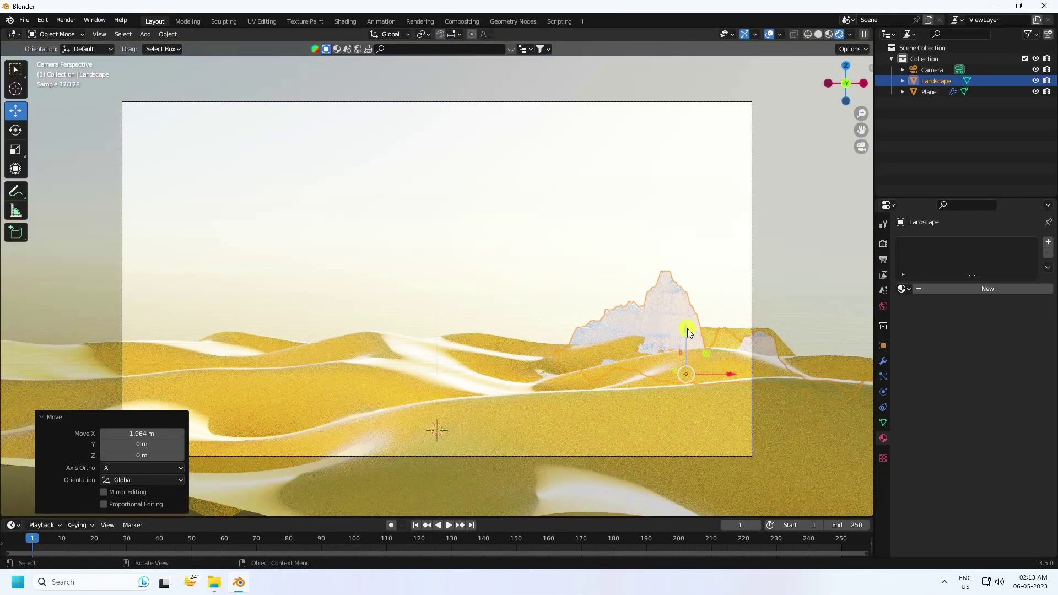
{"action": "left_click", "coordinate": [576, 216]}
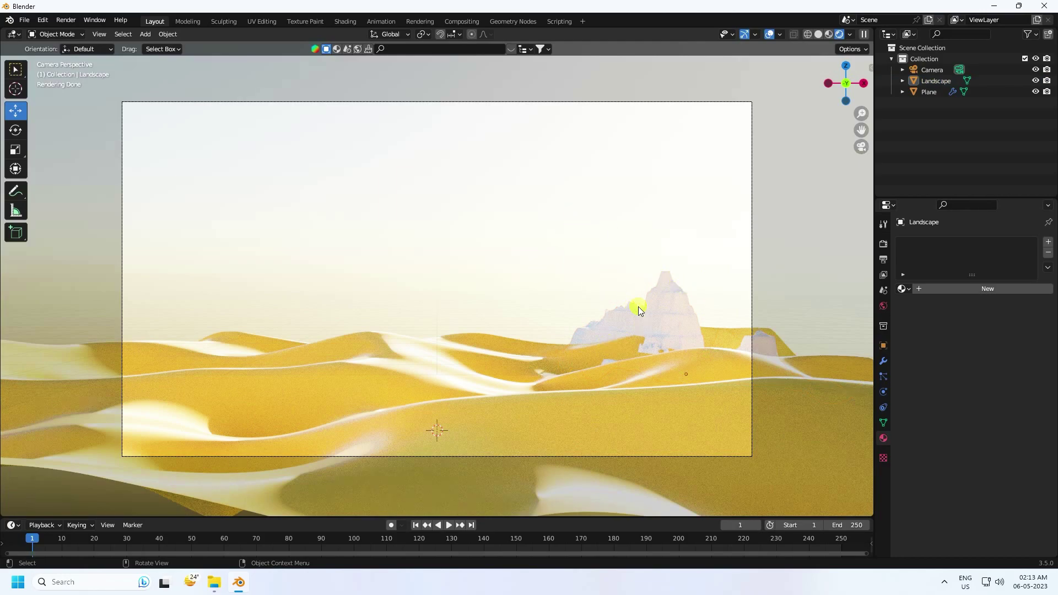
With the landscape selected in solid shading, search the online asset library's materials for "rock" and go to the next results
{"action": "left_click", "coordinate": [670, 301]}
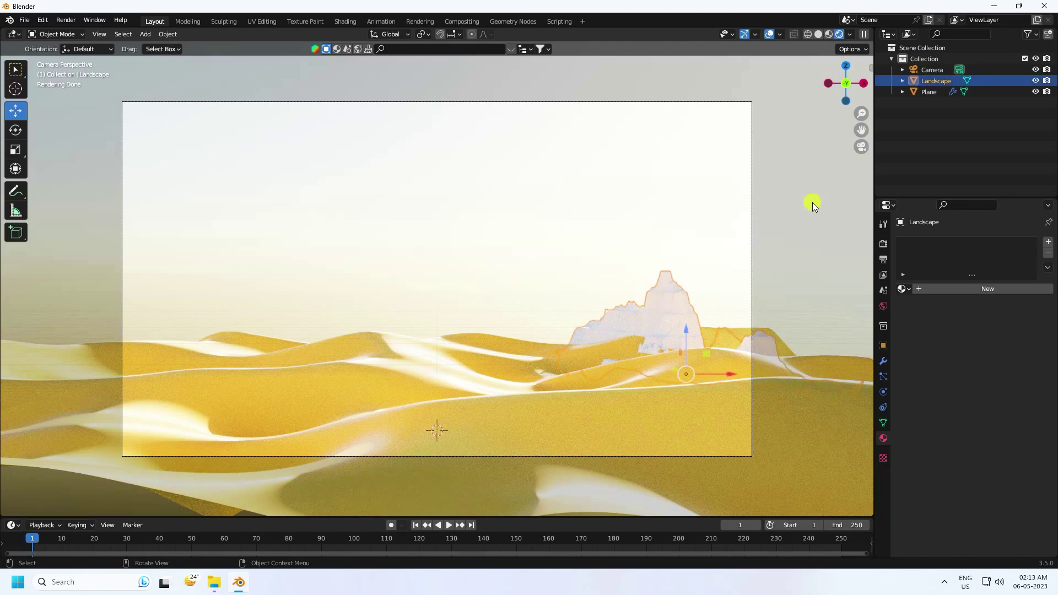
{"action": "left_click", "coordinate": [819, 34]}
{"action": "mouse_move", "coordinate": [759, 97]}
{"action": "middle_mouse_down"}
{"action": "mouse_move", "coordinate": [691, 229]}
{"action": "mouse_move", "coordinate": [573, 224]}
{"action": "mouse_move", "coordinate": [700, 227]}
{"action": "mouse_move", "coordinate": [370, 146]}
{"action": "middle_mouse_up"}
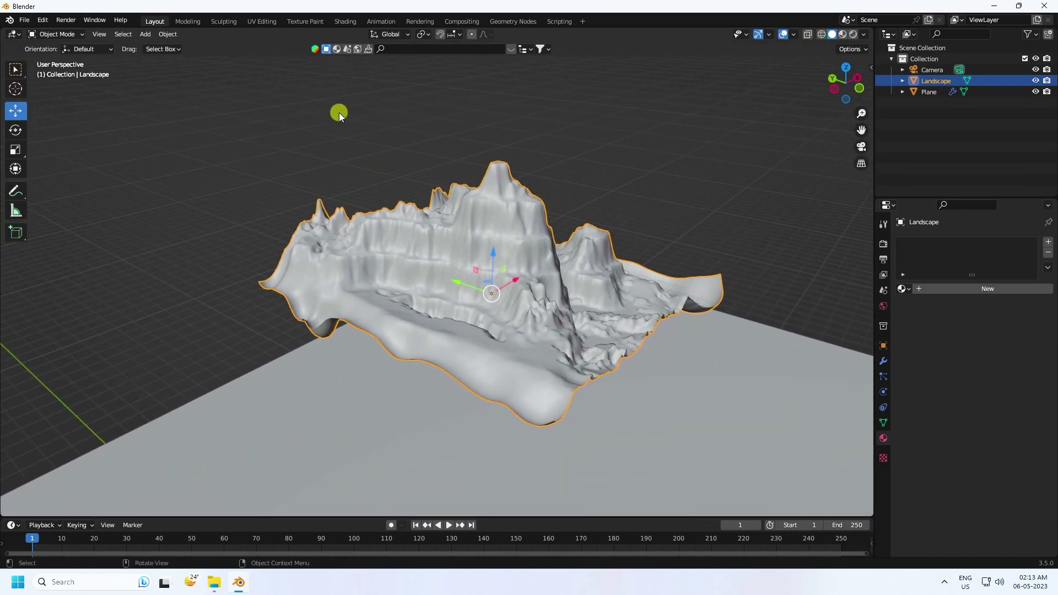
{"action": "left_click", "coordinate": [336, 50]}
{"action": "left_click", "coordinate": [419, 49]}
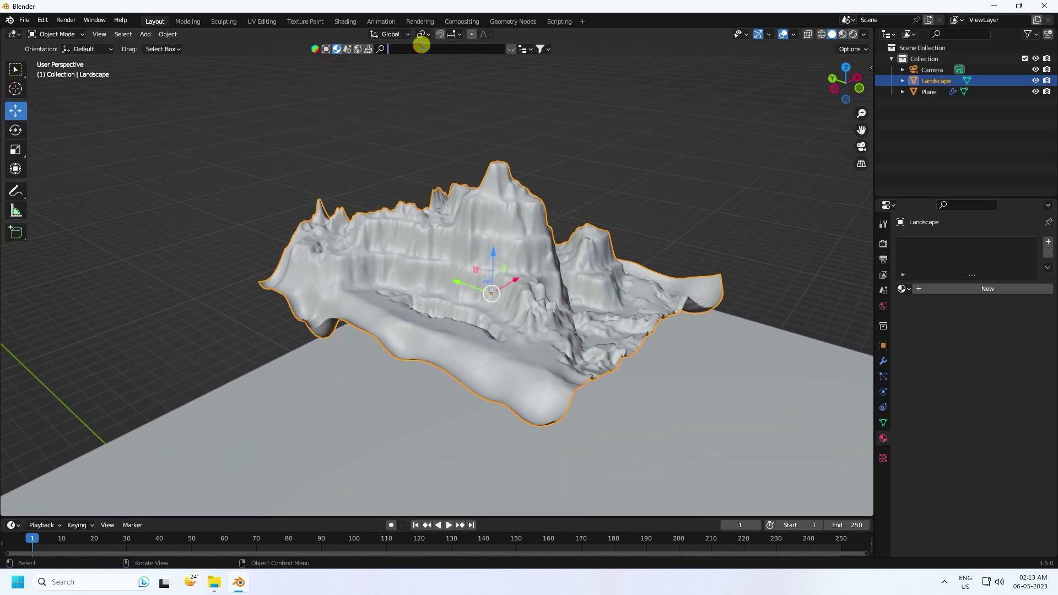
{"action": "type", "text": "rock"}
{"action": "key", "text": "Return"}
{"action": "mouse_move", "coordinate": [623, 146]}
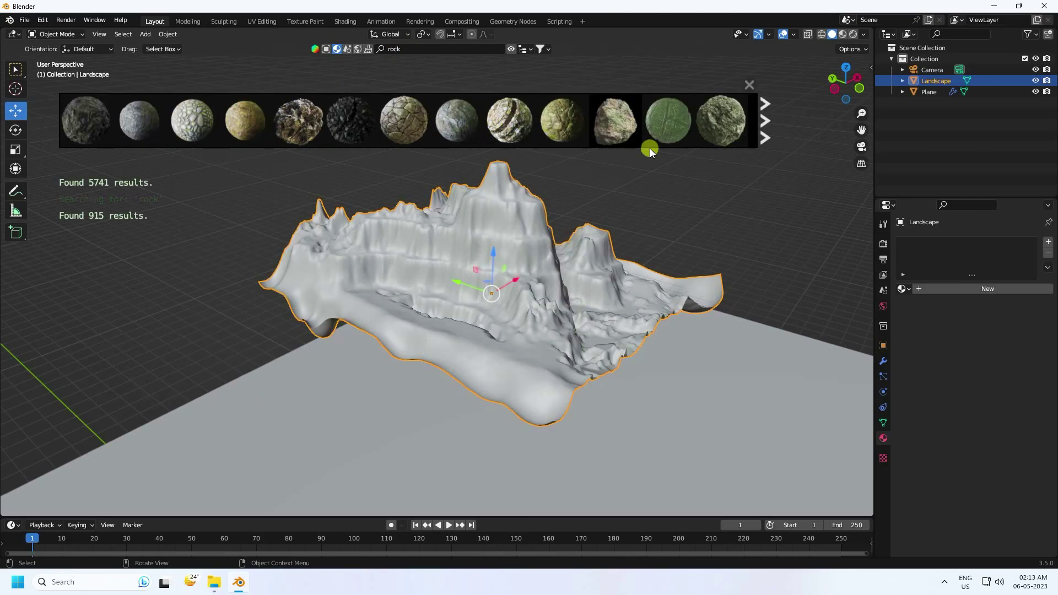
{"action": "left_click", "coordinate": [765, 133]}
{"action": "mouse_move", "coordinate": [335, 114]}
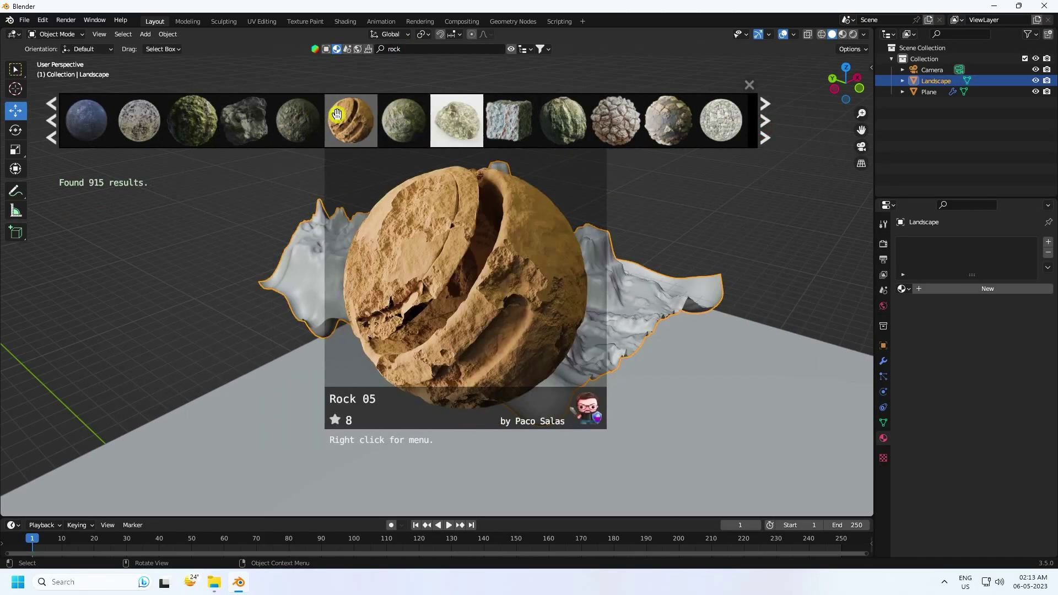
{"action": "left_click_drag", "start_coordinate": [353, 118], "coordinate": [369, 234]}
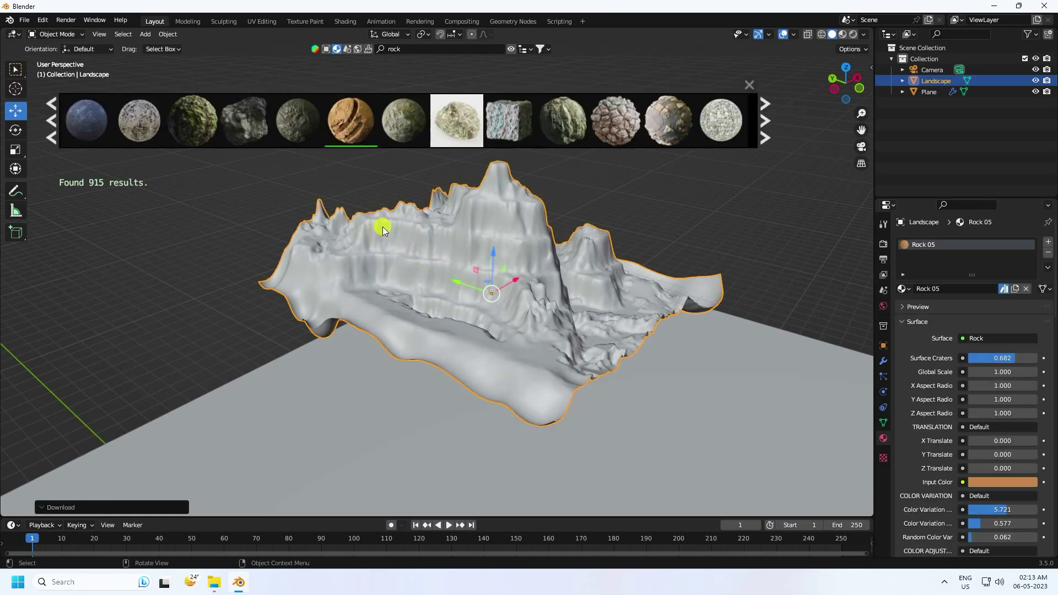
{"action": "scroll", "coordinate": [386, 232], "scroll_direction": "up", "scroll_amount": 2}
{"action": "middle_click_drag", "start_coordinate": [587, 243], "coordinate": [616, 230]}
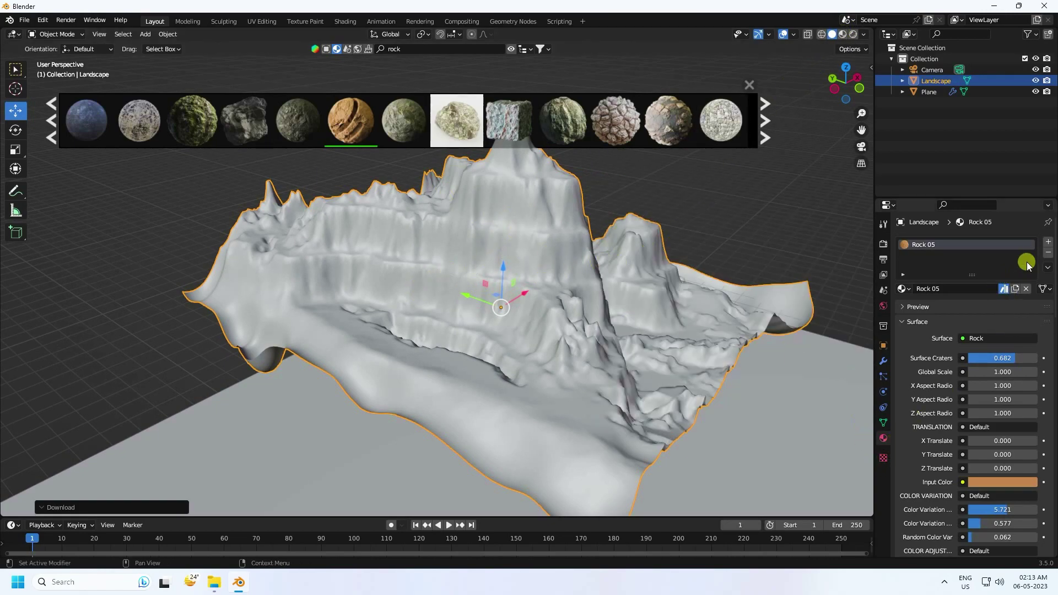
{"action": "left_click", "coordinate": [1027, 289]}
Unwrap the landscape's entire mesh in edit mode using the Angle Based method
{"action": "mouse_move", "coordinate": [708, 136]}
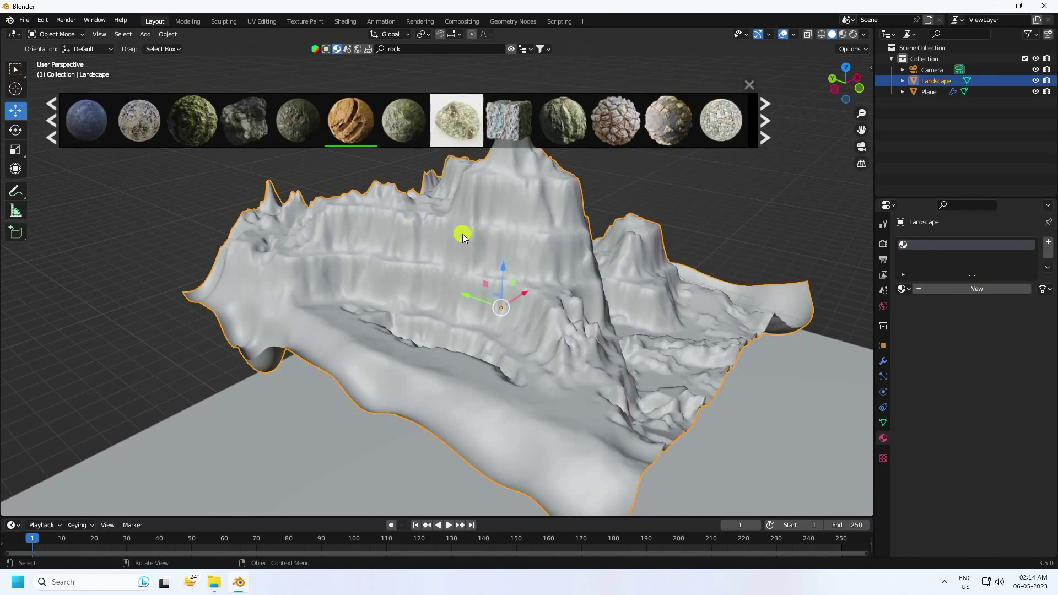
{"action": "key", "text": "Tab"}
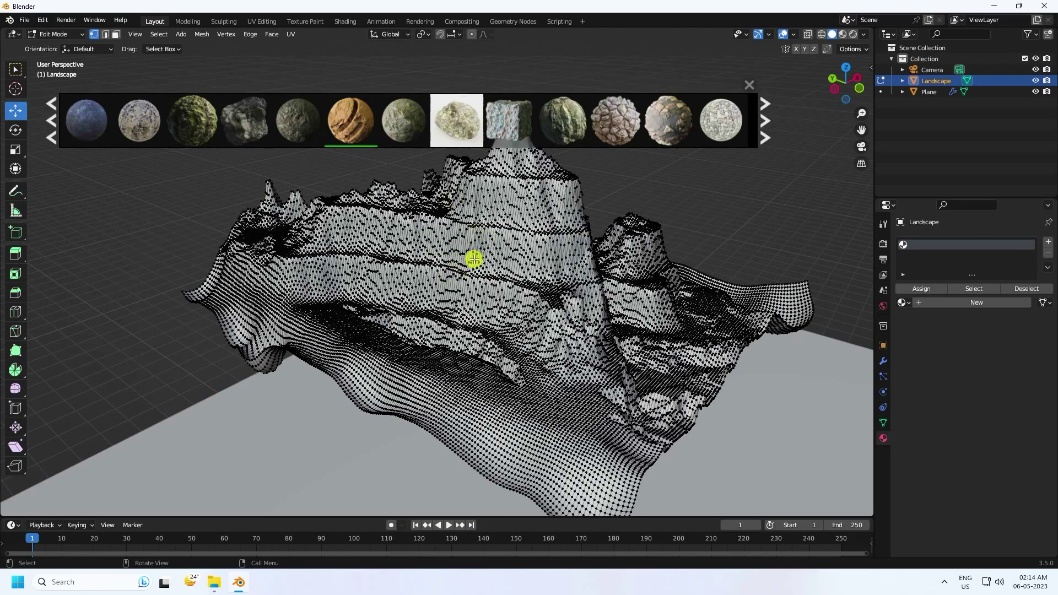
{"action": "key", "text": "a"}
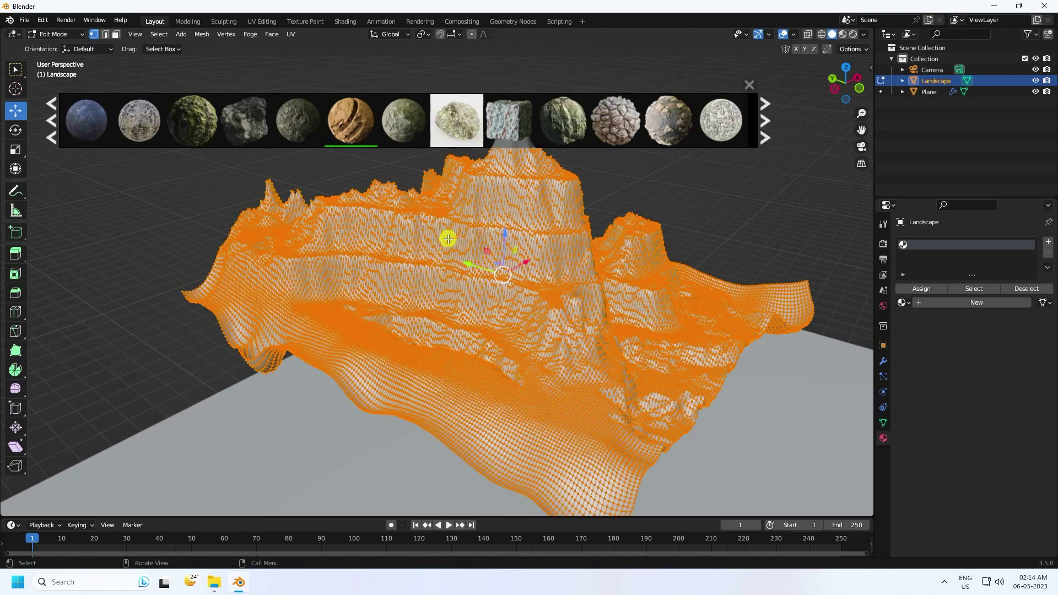
{"action": "key", "text": "u"}
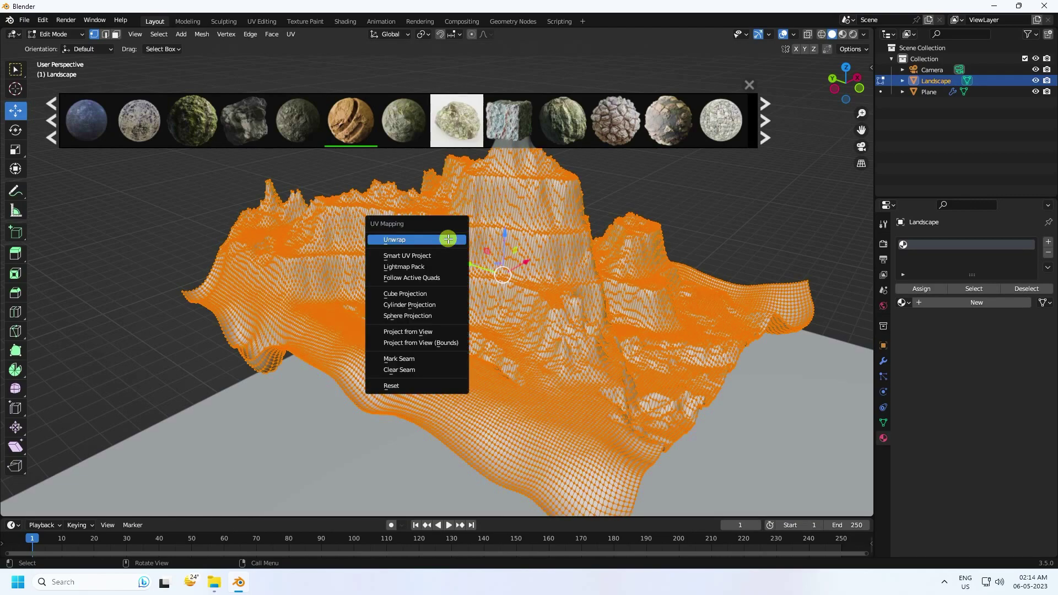
{"action": "left_click", "coordinate": [418, 243]}
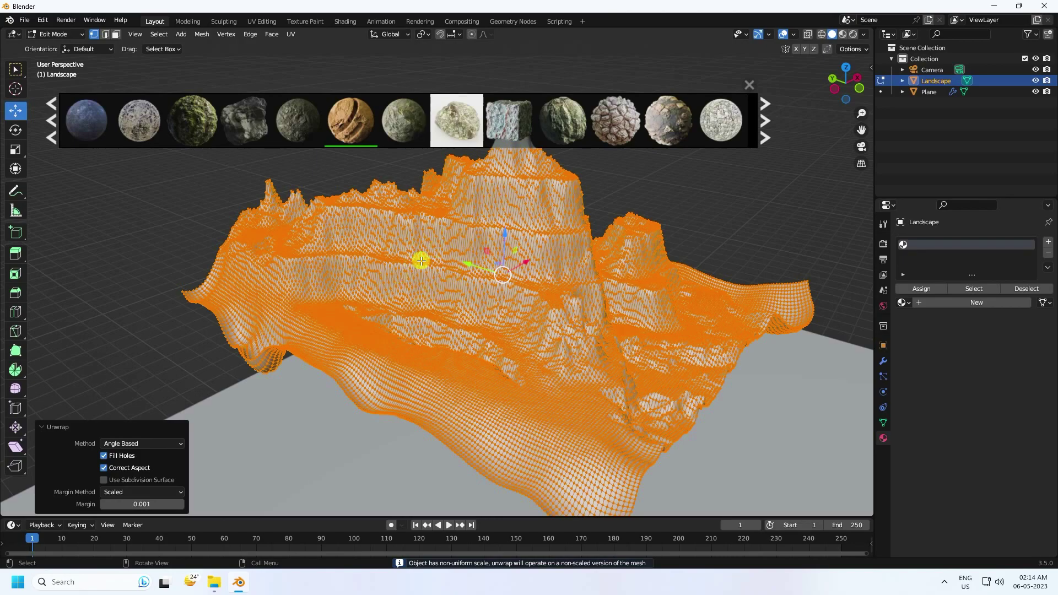
Return to object mode and apply the Rock 05 material to the landscape
{"action": "left_click", "coordinate": [48, 34]}
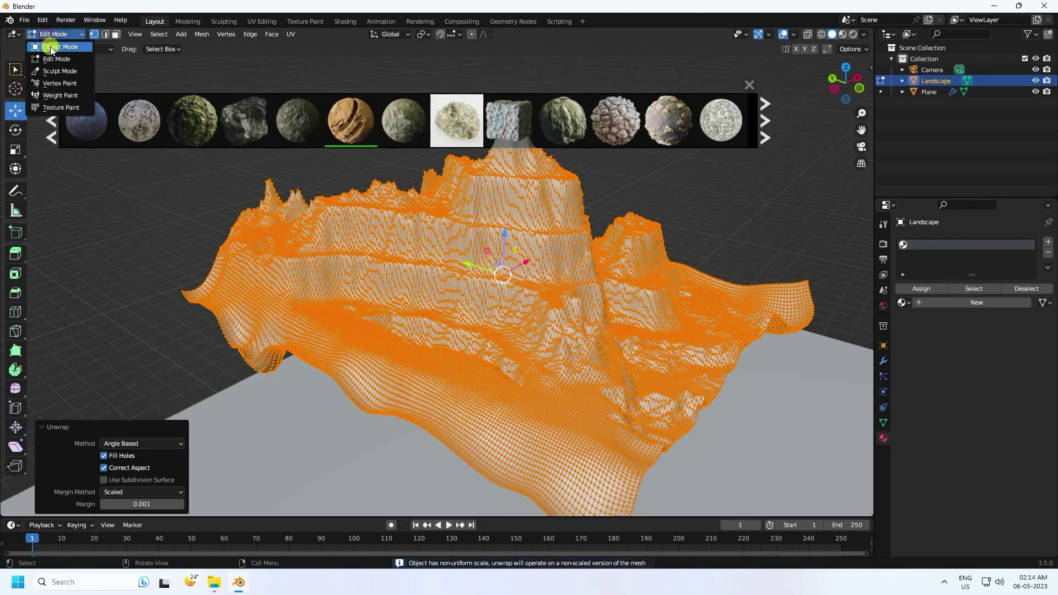
{"action": "left_click", "coordinate": [50, 46]}
{"action": "left_click_drag", "start_coordinate": [355, 122], "coordinate": [377, 163]}
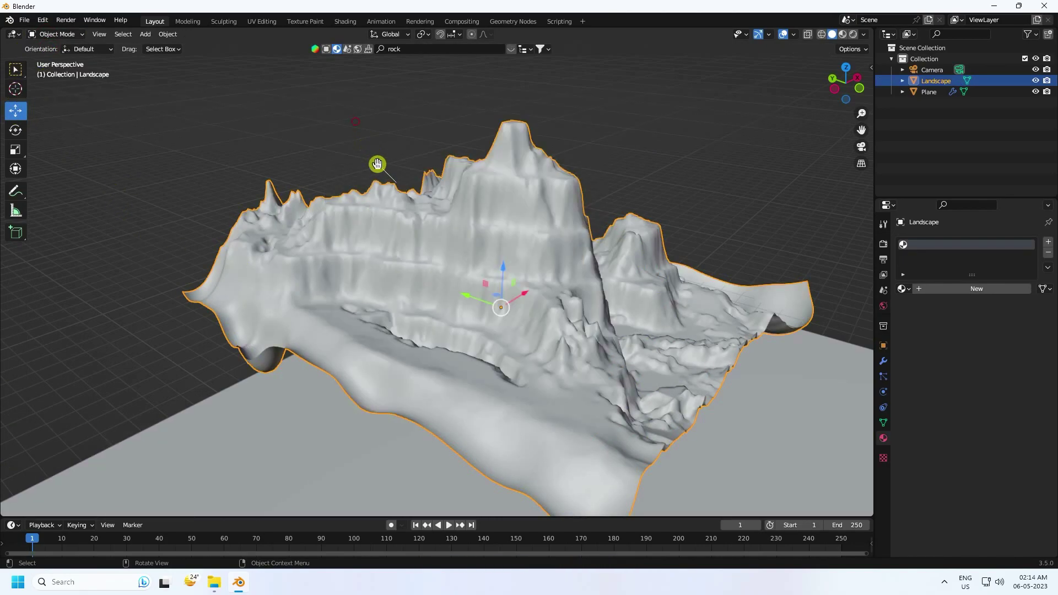
{"action": "left_click_drag", "start_coordinate": [397, 236], "coordinate": [400, 236]}
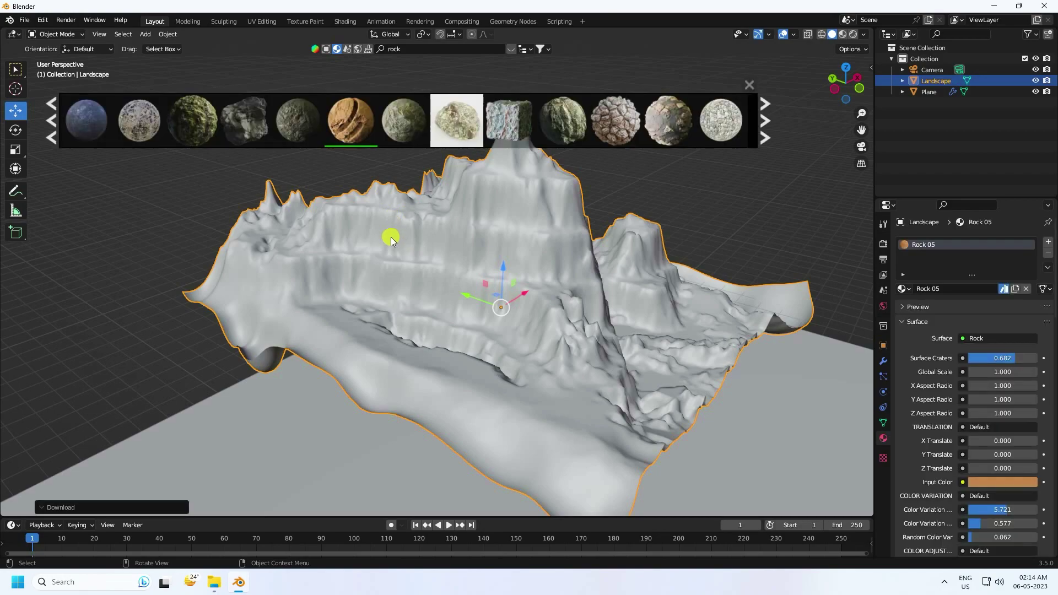
Examine the rock texture on the landscape in material preview up close, and in the rendered camera view with the asset results closed
{"action": "left_click", "coordinate": [846, 32]}
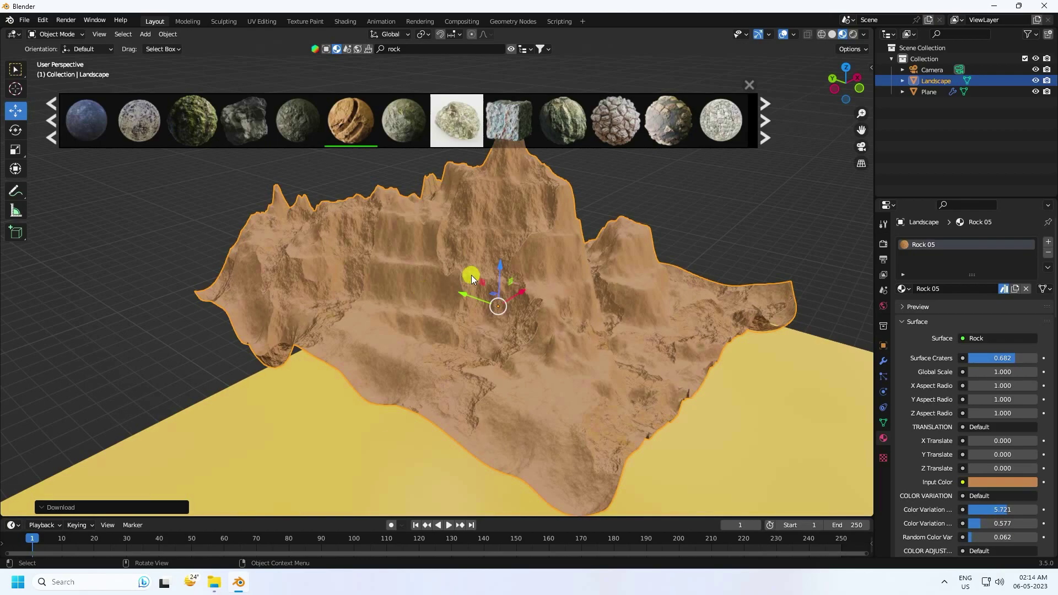
{"action": "scroll", "coordinate": [450, 220], "scroll_direction": "up", "scroll_amount": 1}
{"action": "middle_click_drag", "start_coordinate": [554, 315], "coordinate": [514, 315]}
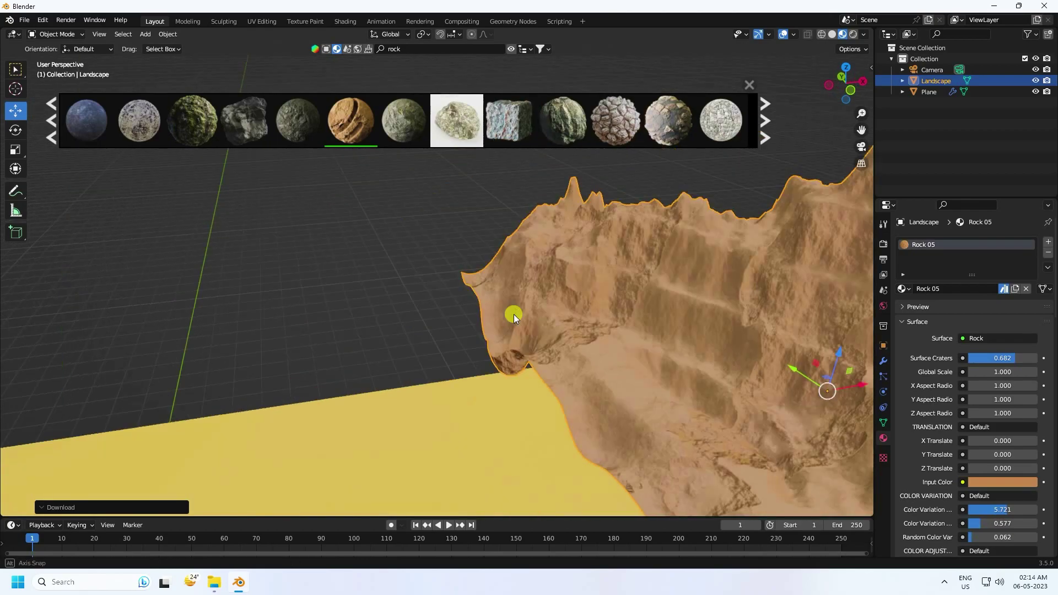
{"action": "middle_click_drag", "start_coordinate": [742, 315], "coordinate": [498, 319], "text": "shift"}
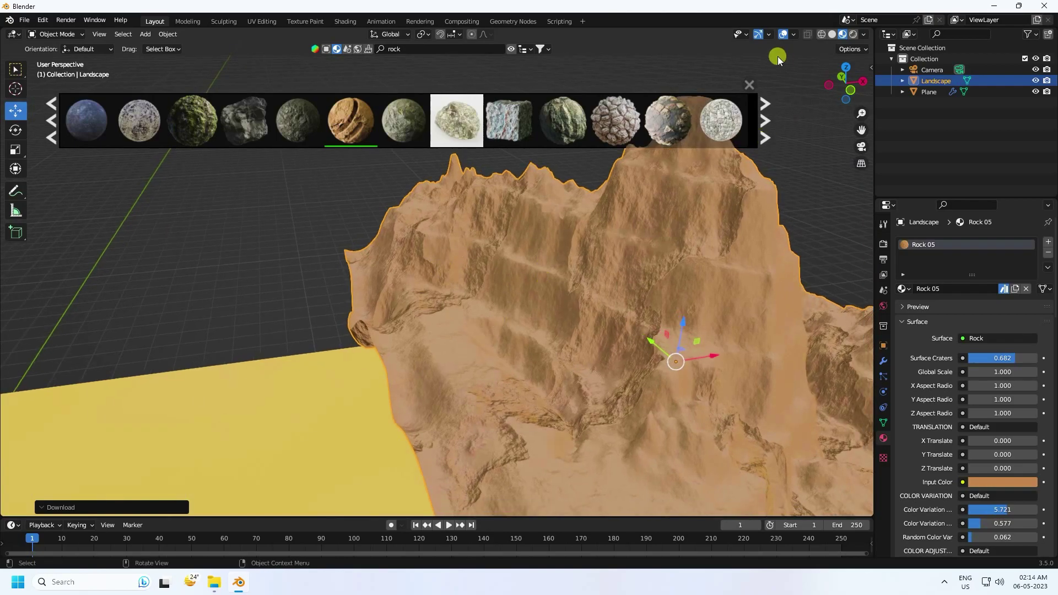
{"action": "left_click", "coordinate": [752, 87]}
{"action": "scroll", "coordinate": [590, 277], "scroll_direction": "down", "scroll_amount": 2}
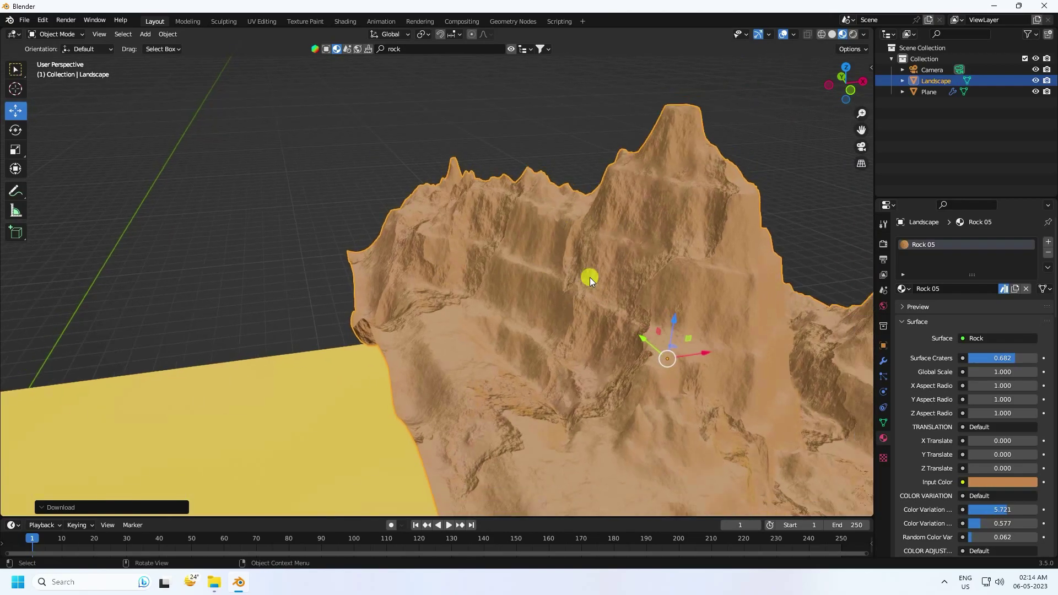
{"action": "key", "text": "KP_0"}
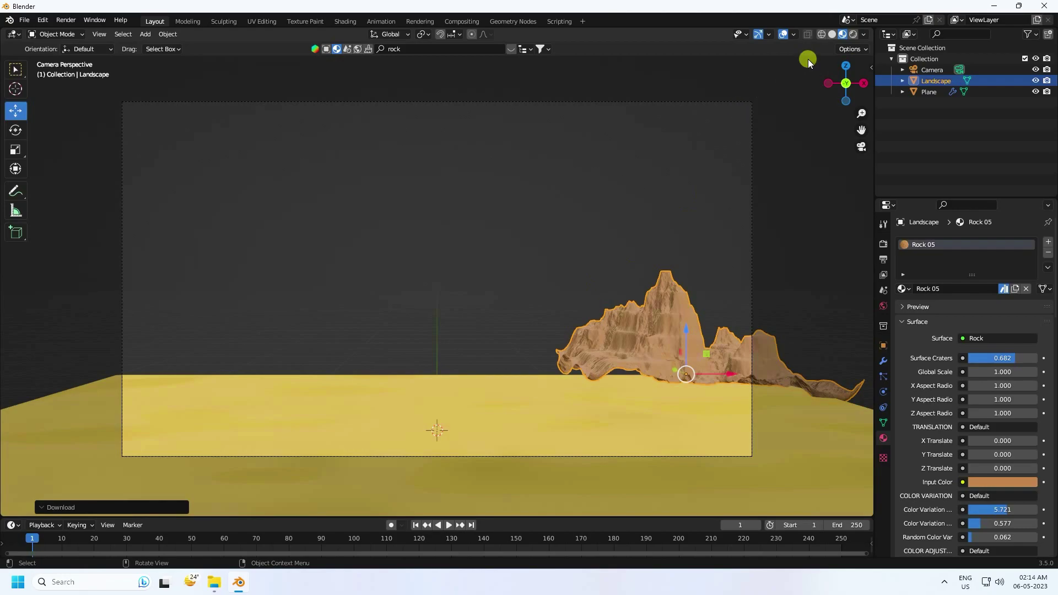
{"action": "left_click", "coordinate": [854, 34]}
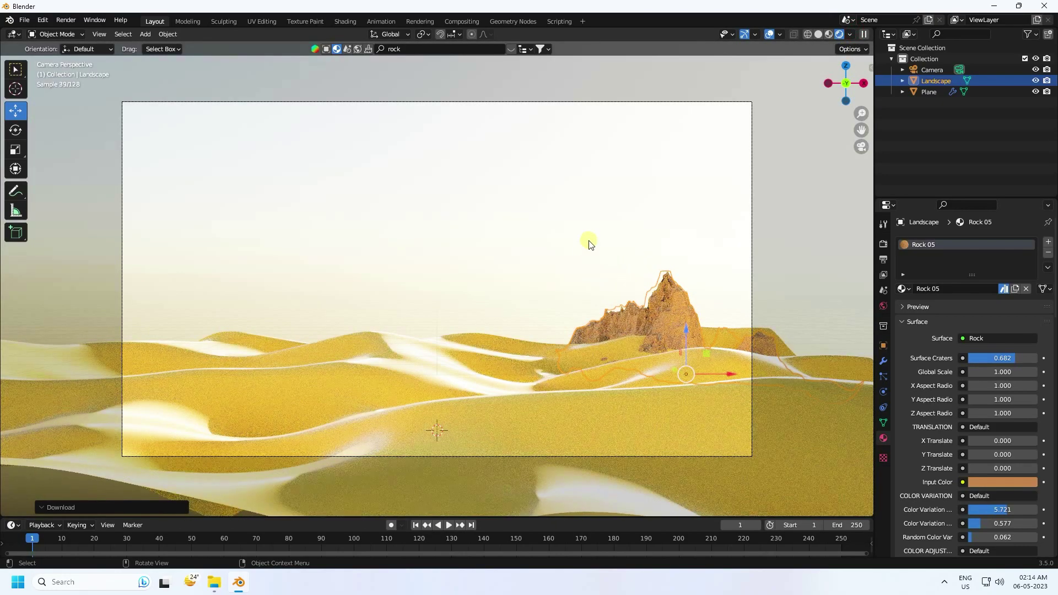
{"action": "left_click", "coordinate": [589, 242]}
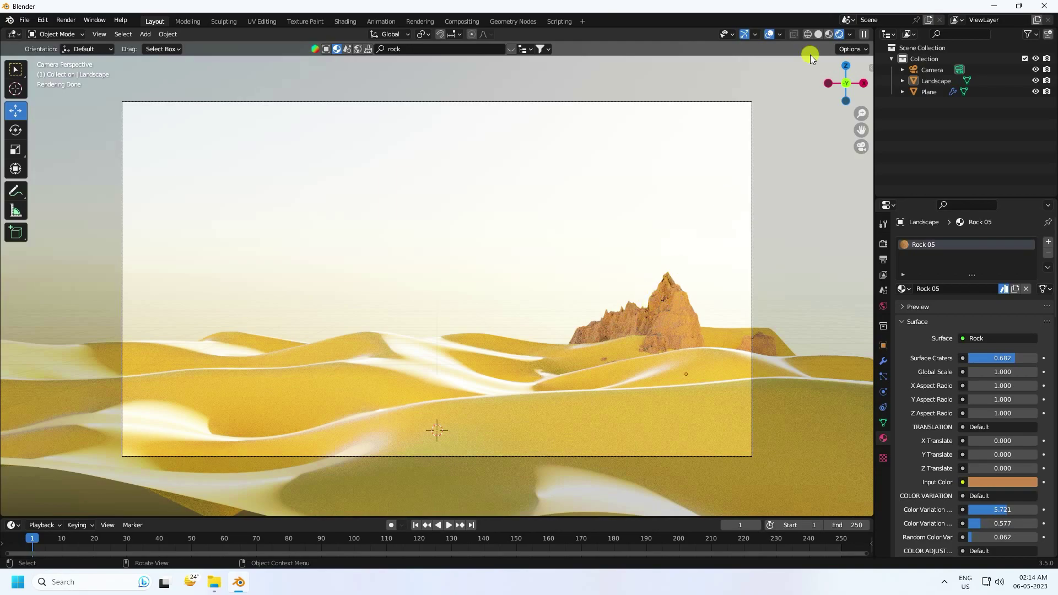
In solid shading, copy and paste the landscape, and move the copy about -38.2 m along X
{"action": "left_click", "coordinate": [820, 35]}
{"action": "left_click", "coordinate": [669, 325]}
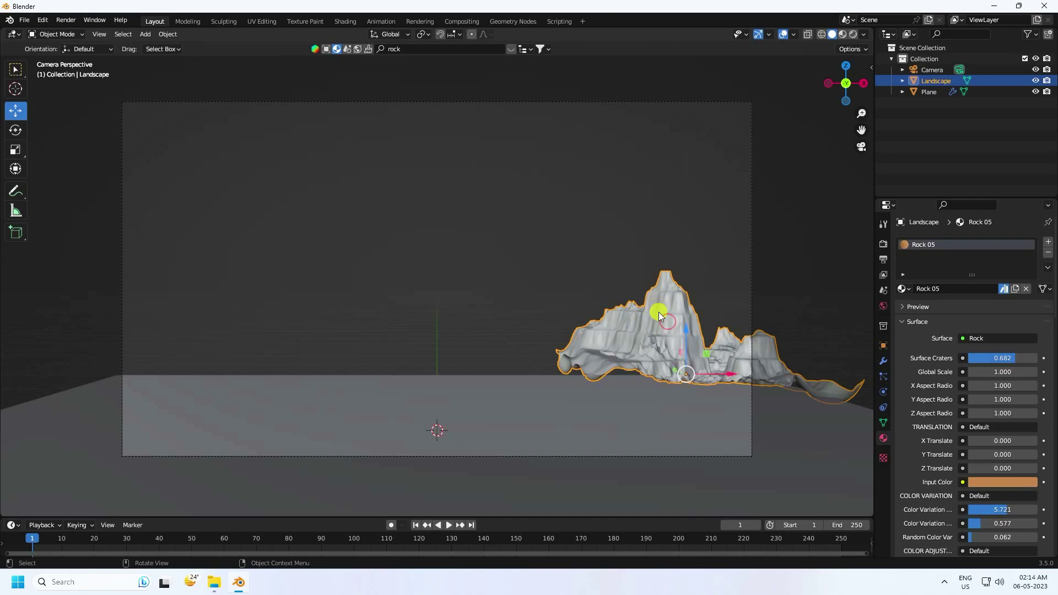
{"action": "key", "text": "ctrl+c"}
{"action": "key", "text": "ctrl+v"}
{"action": "key", "text": "g"}
{"action": "key", "text": "x"}
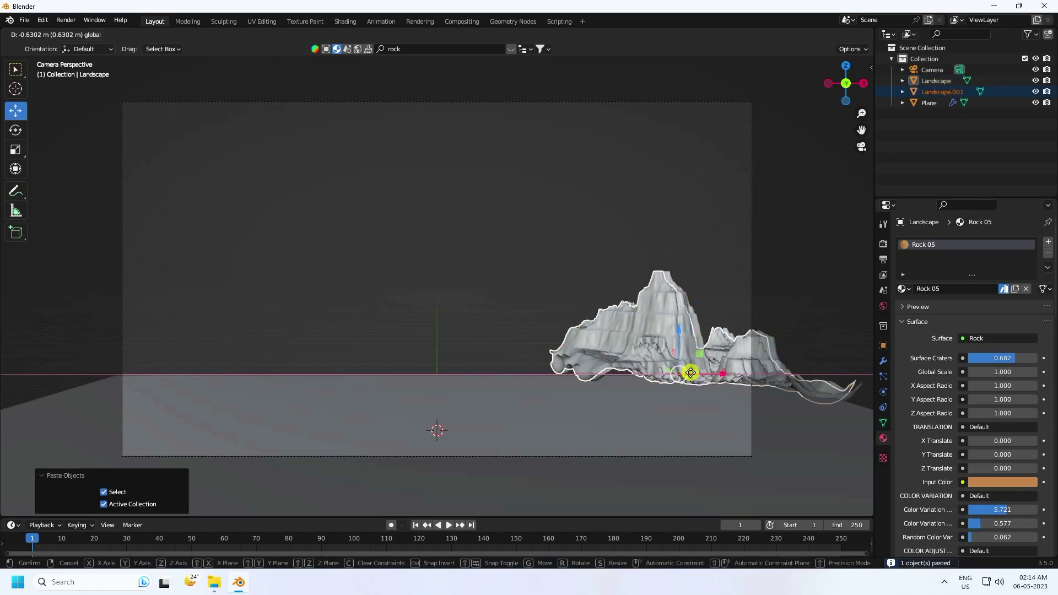
{"action": "left_click", "coordinate": [287, 357]}
Rotate the copied landscape to show a different side, lower it about 0.48 m along Z, and check it in the rendered view
{"action": "left_click", "coordinate": [15, 130]}
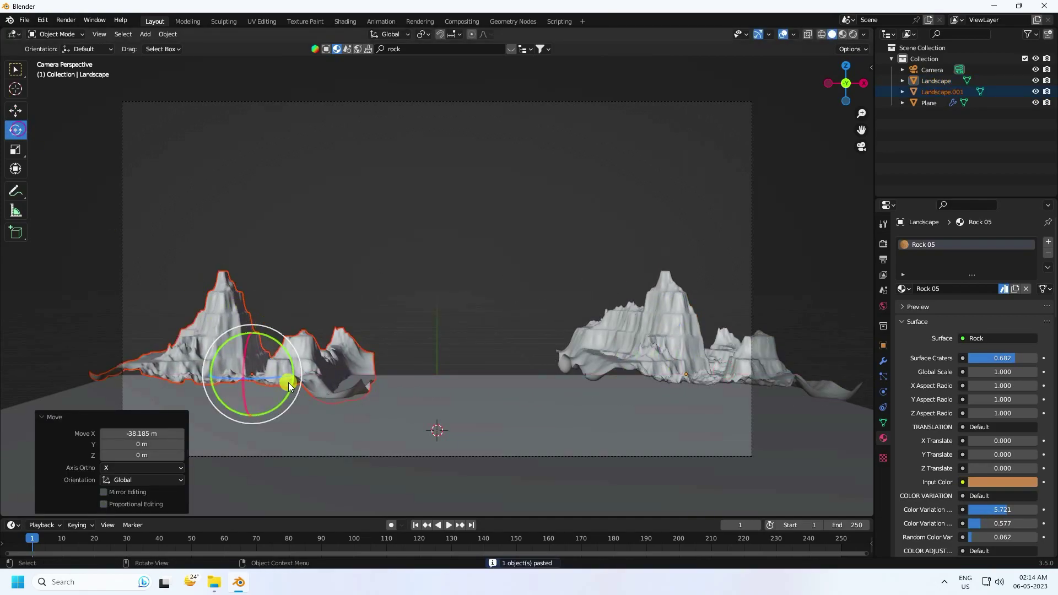
{"action": "left_click_drag", "start_coordinate": [280, 375], "coordinate": [231, 344]}
{"action": "left_click", "coordinate": [15, 110]}
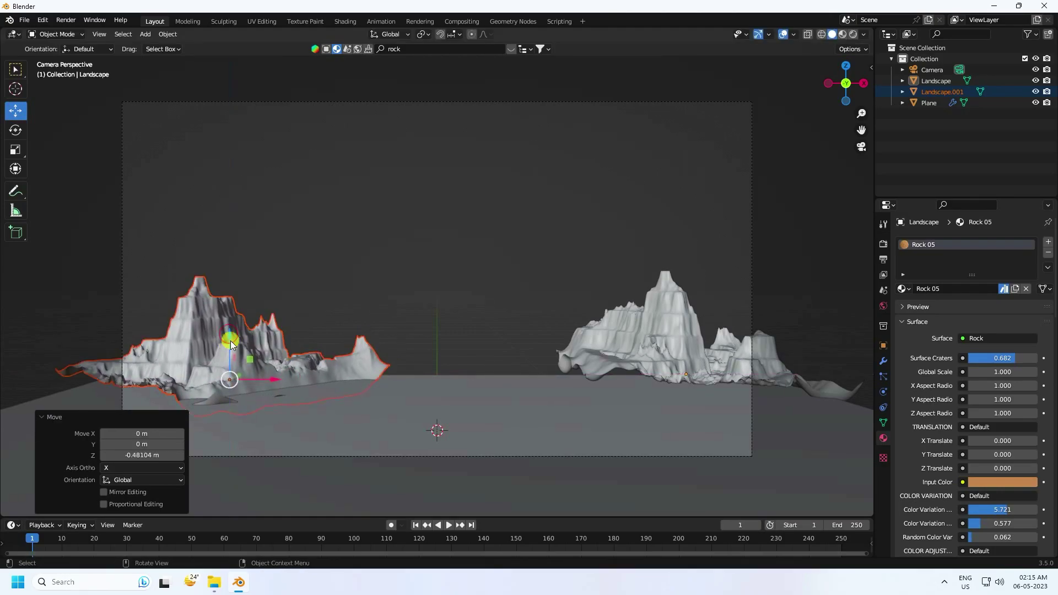
{"action": "left_click", "coordinate": [854, 34]}
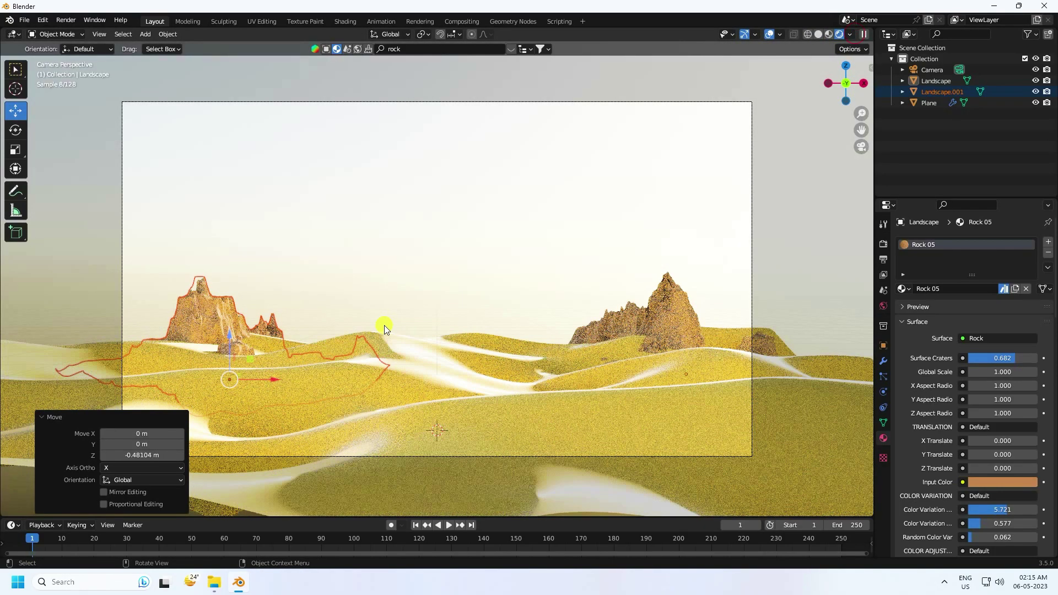
{"action": "left_click", "coordinate": [401, 297]}
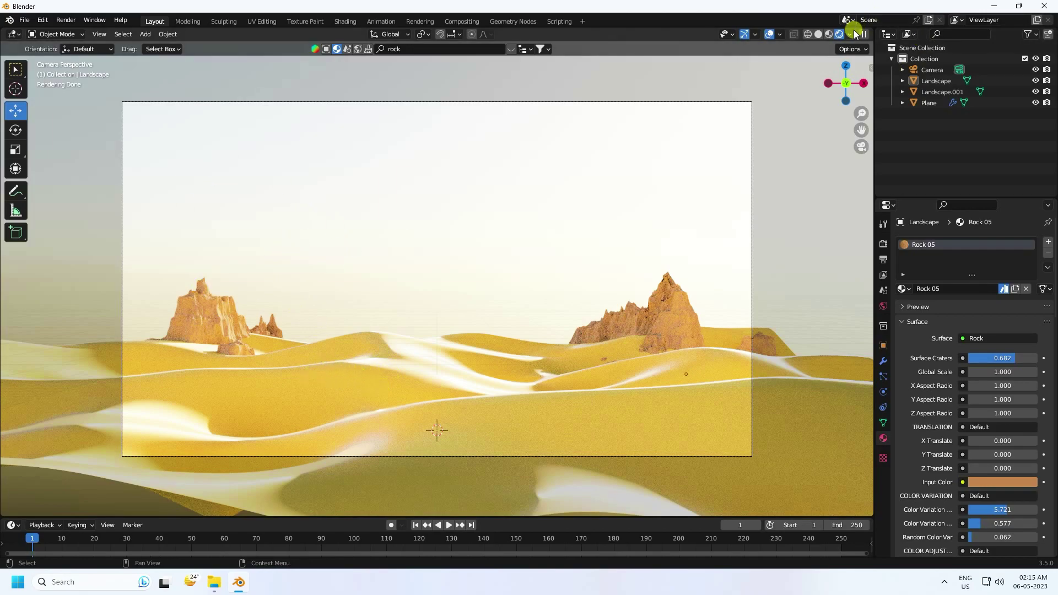
Return to solid shading and search the online asset library's models for "pyramid"
{"action": "left_click", "coordinate": [818, 34]}
{"action": "middle_click_drag", "start_coordinate": [397, 80], "coordinate": [441, 146]}
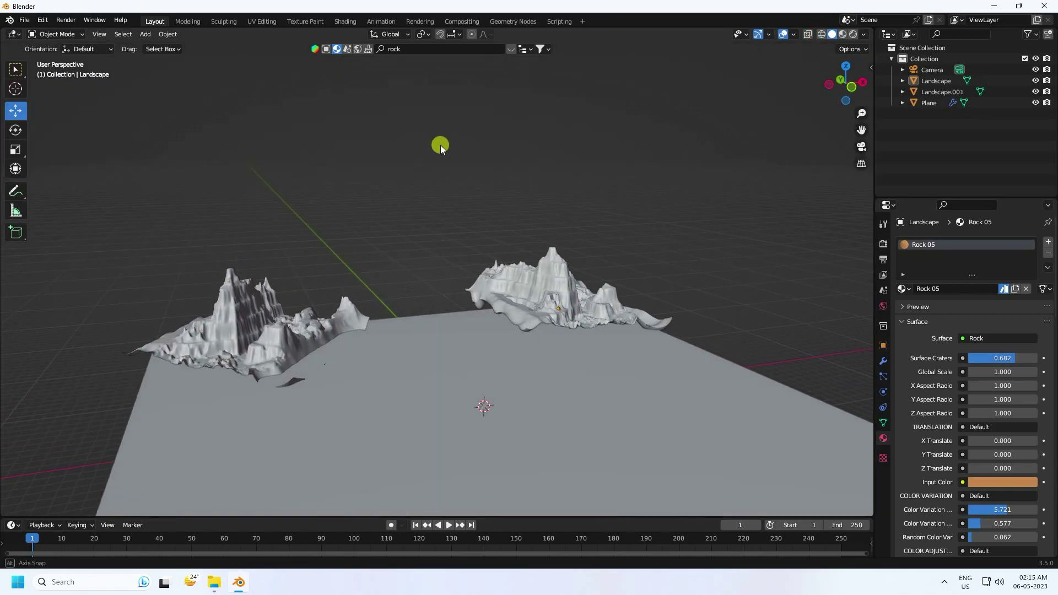
{"action": "left_click", "coordinate": [327, 50]}
{"action": "left_click", "coordinate": [403, 49]}
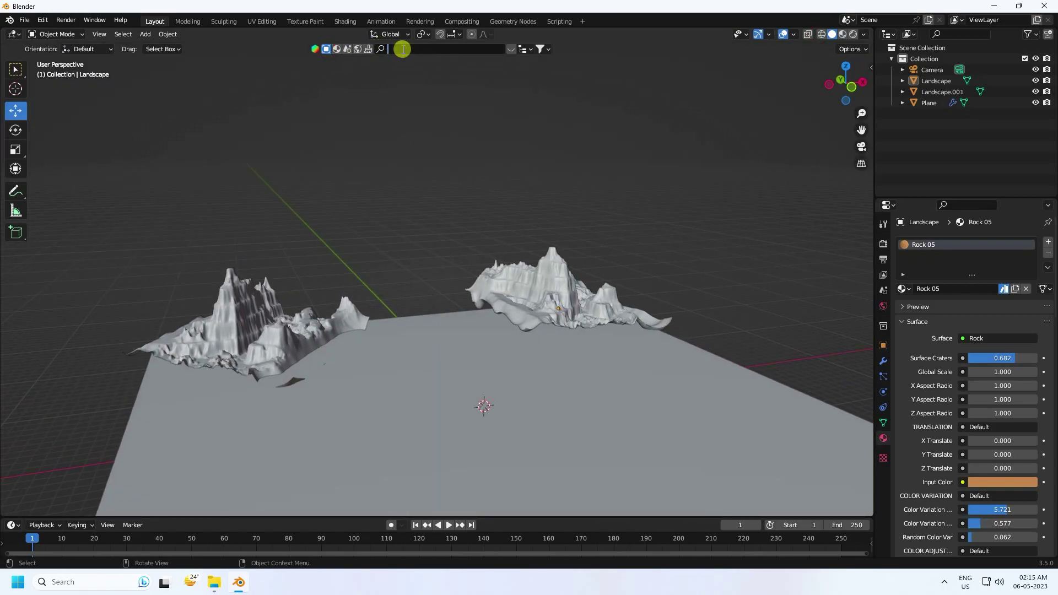
{"action": "type", "text": "r"}
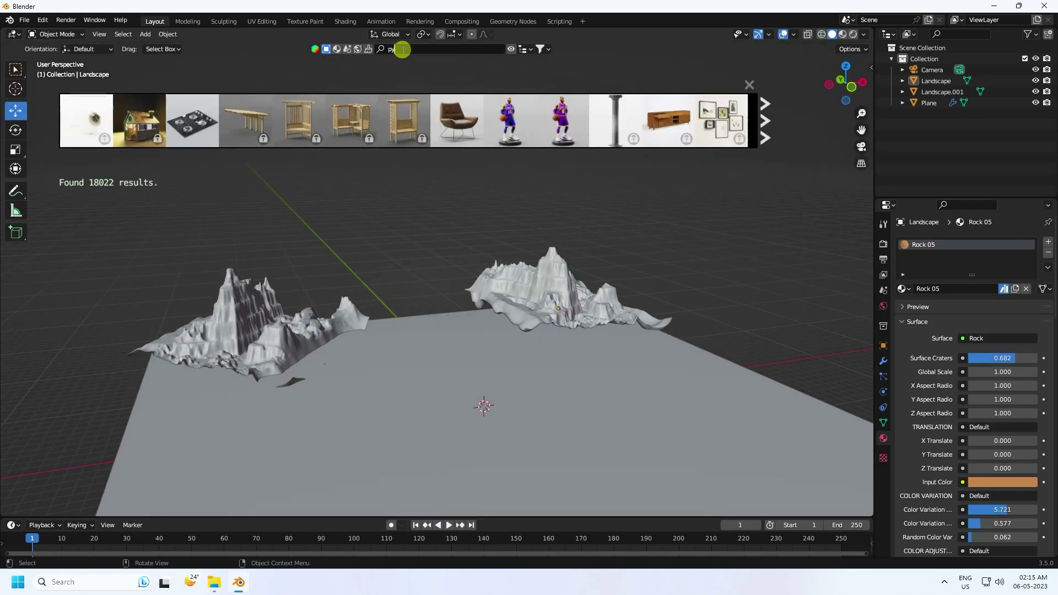
{"action": "type", "text": "yramid"}
{"action": "key", "text": "Return"}
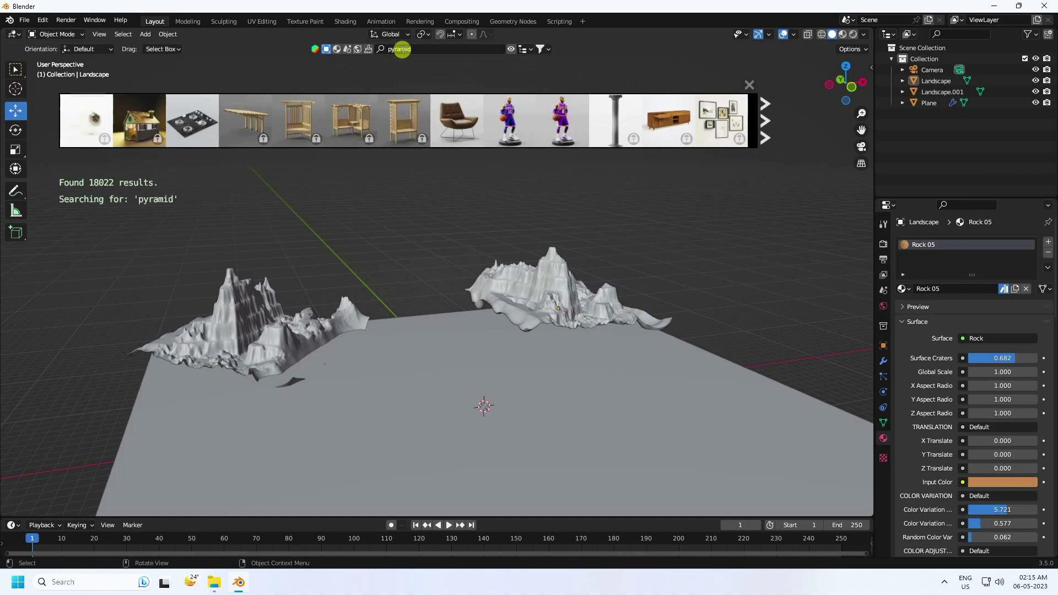
Place the stepped Pyramid asset on the ground plane and scale it up by about 17.5
{"action": "mouse_move", "coordinate": [87, 127]}
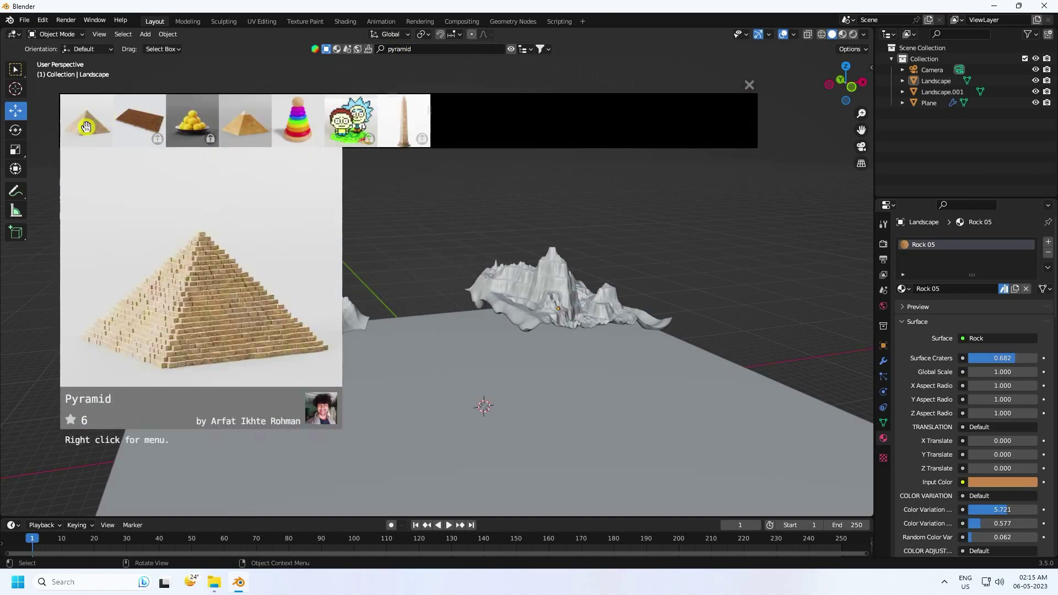
{"action": "left_click_drag", "start_coordinate": [90, 127], "coordinate": [443, 386]}
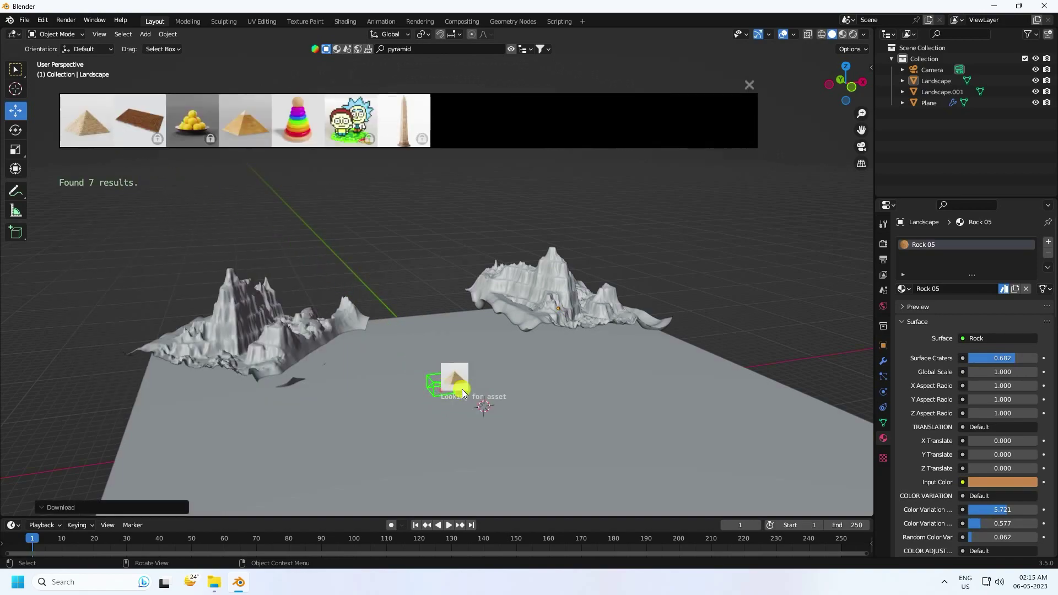
{"action": "middle_click_drag", "start_coordinate": [463, 390], "coordinate": [403, 391]}
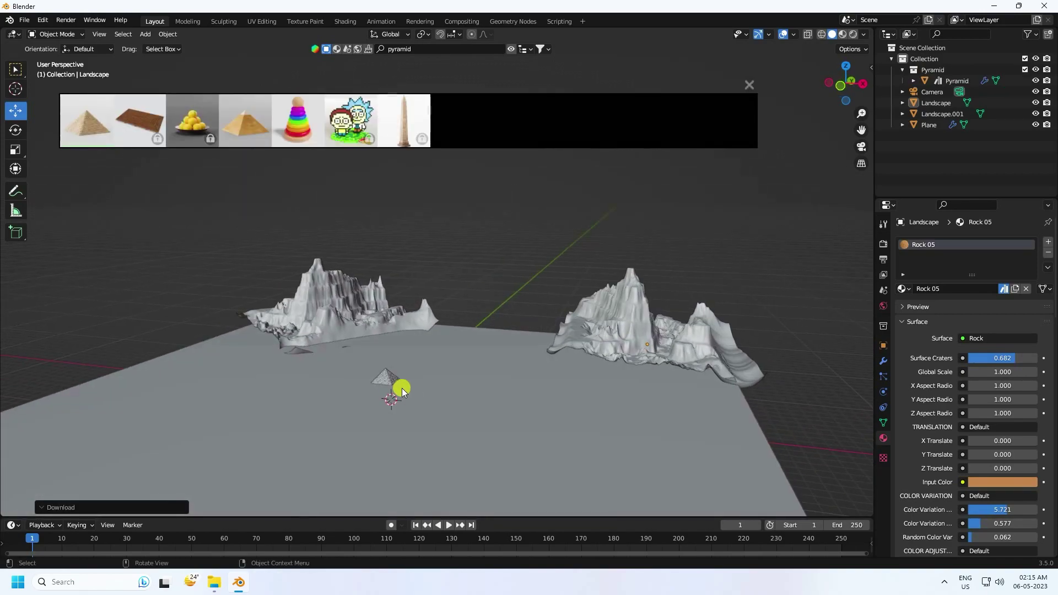
{"action": "left_click", "coordinate": [386, 382]}
{"action": "key", "text": "s"}
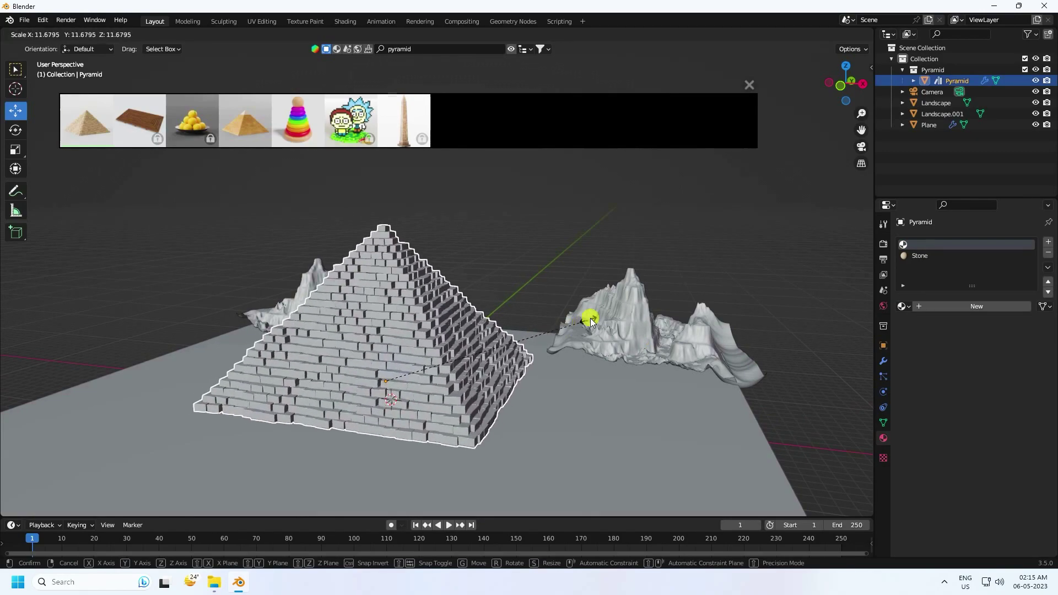
{"action": "left_click", "coordinate": [687, 285]}
Move the pyramid about 44.2 m along Y behind the landscapes, rotate it about 57.7° around Z, and check the camera view
{"action": "middle_click_drag", "start_coordinate": [687, 285], "coordinate": [395, 345]}
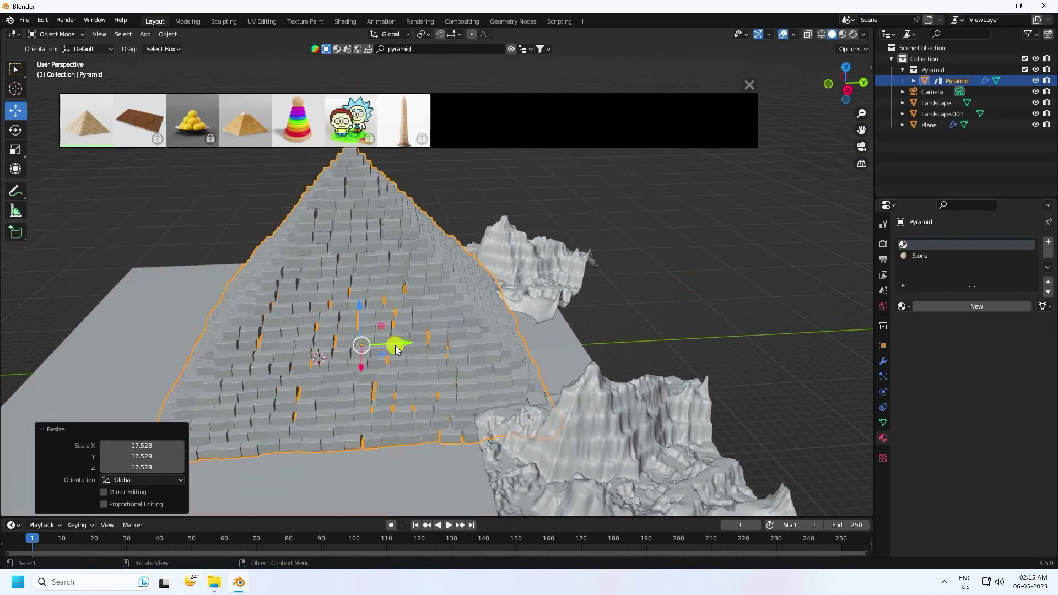
{"action": "key", "text": "g"}
{"action": "key", "text": "y"}
{"action": "left_click", "coordinate": [756, 312]}
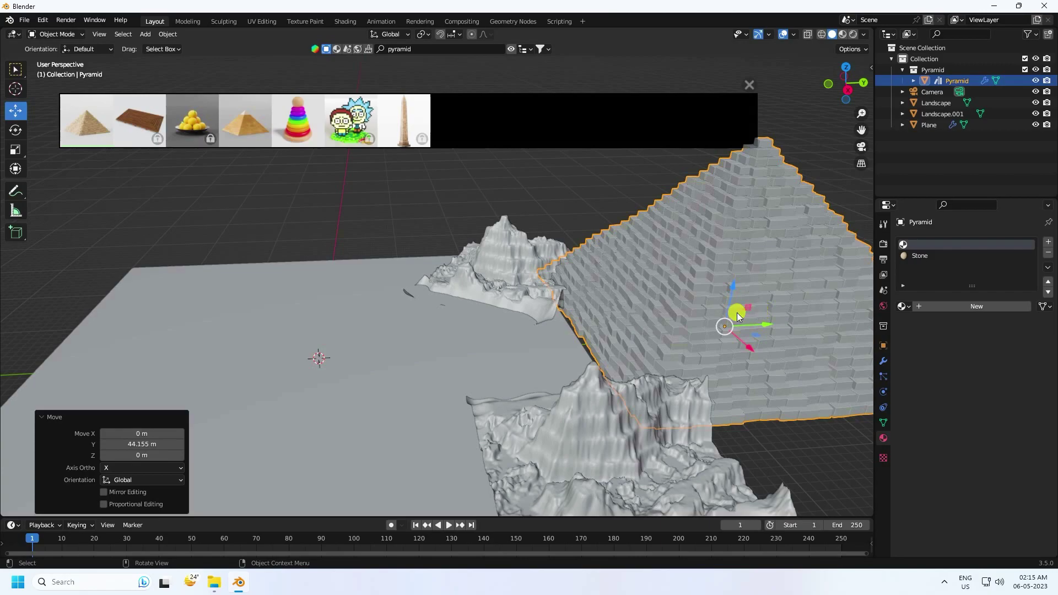
{"action": "left_click", "coordinate": [16, 131]}
{"action": "mouse_move", "coordinate": [710, 343]}
{"action": "left_mouse_down"}
{"action": "mouse_move", "coordinate": [733, 350]}
{"action": "mouse_move", "coordinate": [716, 345]}
{"action": "left_mouse_up"}
{"action": "key", "text": "KP_0"}
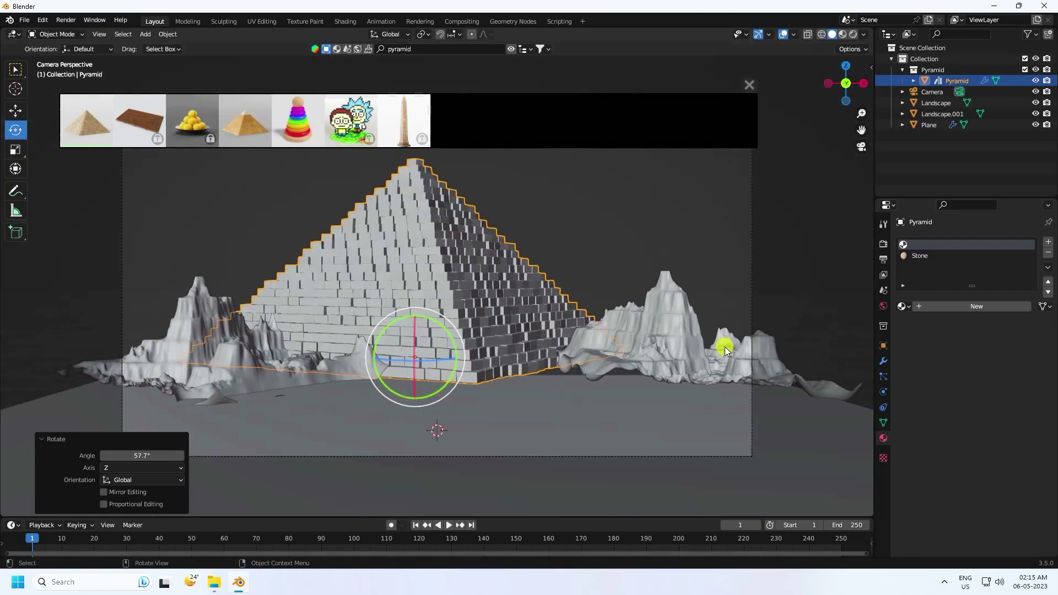
Add the Pyramid (Procedural) asset from the library results to the scene on the ground plane
{"action": "scroll", "coordinate": [457, 323], "scroll_direction": "down", "scroll_amount": 2}
{"action": "scroll", "coordinate": [463, 318], "scroll_direction": "up", "scroll_amount": 2}
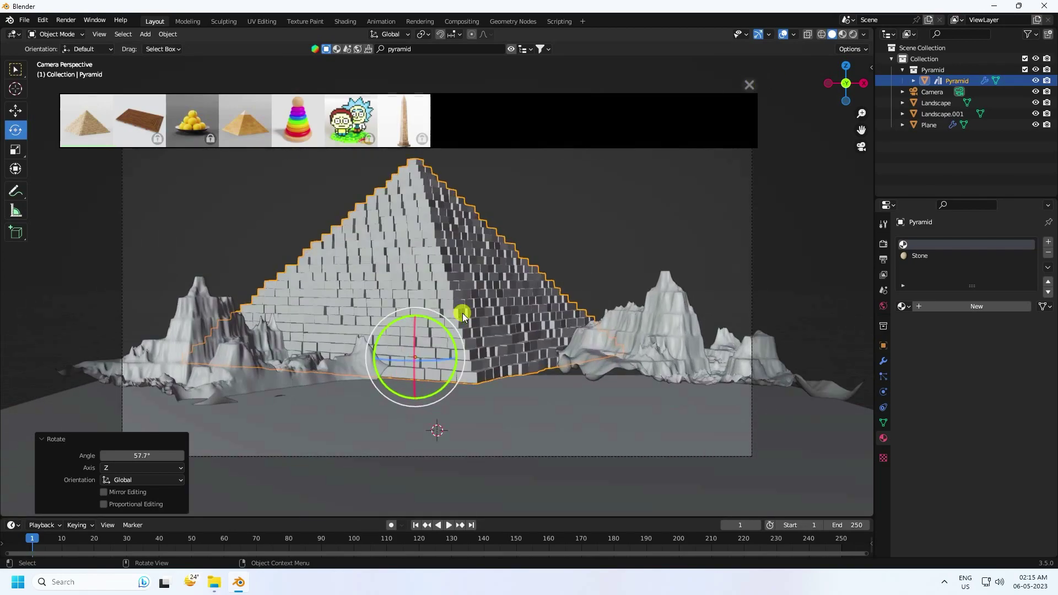
{"action": "middle_click_drag", "start_coordinate": [421, 307], "coordinate": [394, 331]}
{"action": "mouse_move", "coordinate": [248, 113]}
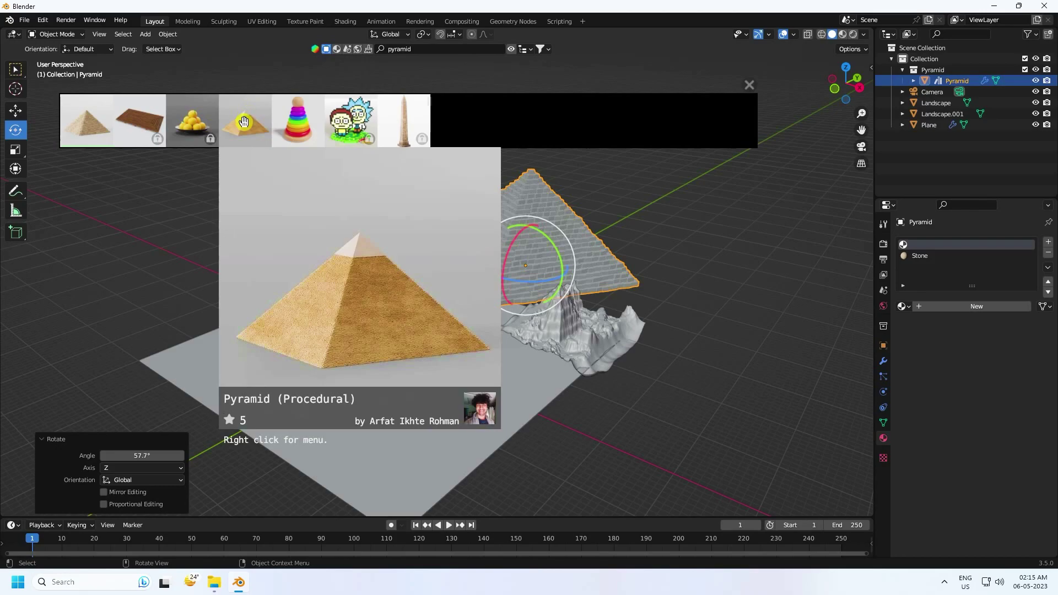
{"action": "left_click_drag", "start_coordinate": [244, 122], "coordinate": [392, 336]}
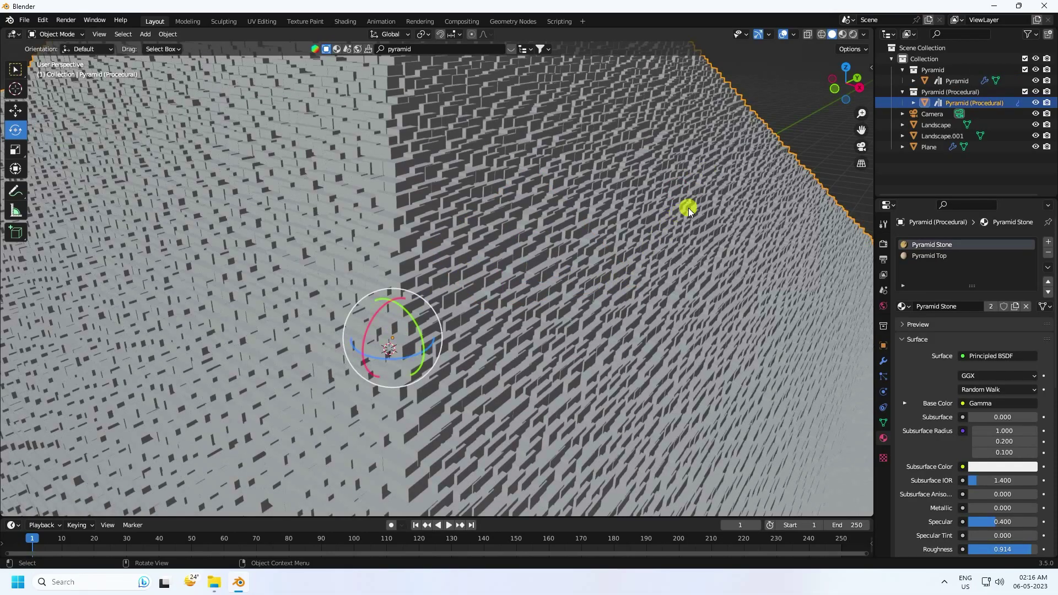
Scale the procedural pyramid down by 0.262 and again by 0.738, judging its size in the camera view
{"action": "key", "text": "s"}
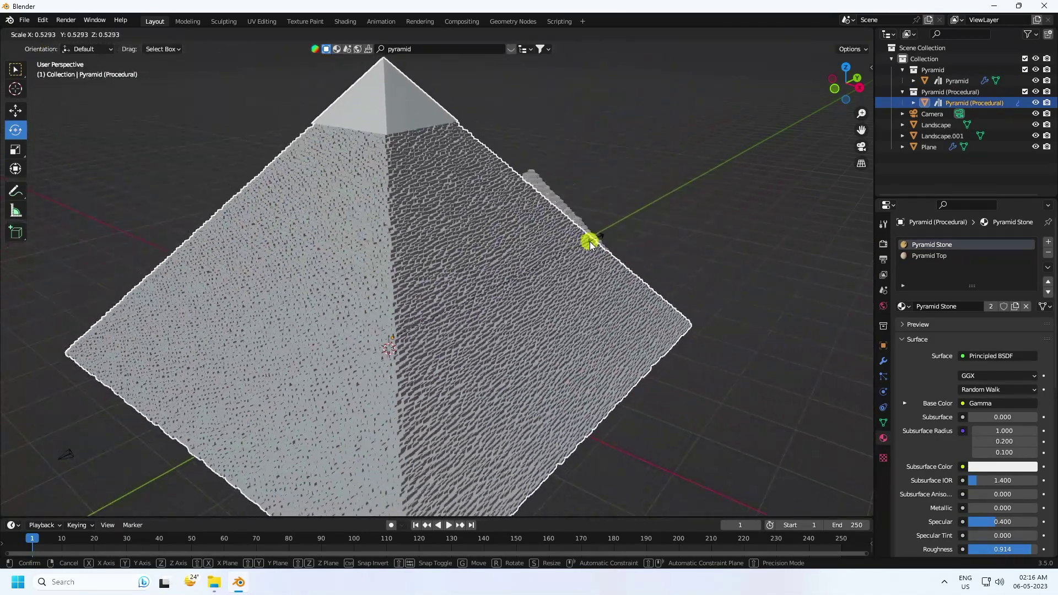
{"action": "left_click", "coordinate": [491, 283]}
{"action": "key", "text": "KP_0"}
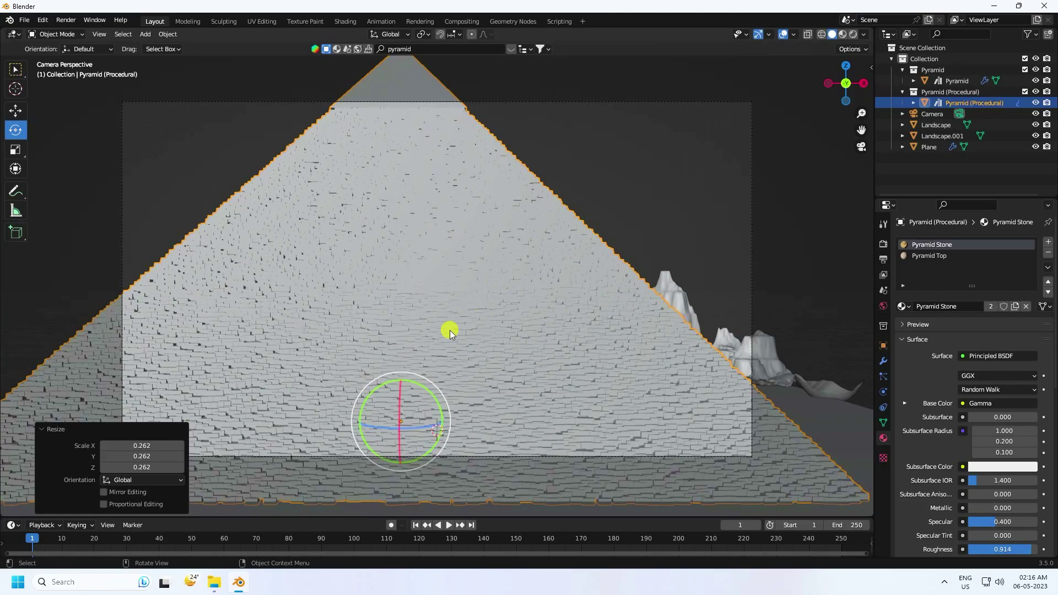
{"action": "key", "text": "s"}
{"action": "left_click", "coordinate": [601, 262]}
Move the procedural pyramid about 71.6 m along Y and about 30.8 m along X, behind the stepped pyramid
{"action": "middle_click_drag", "start_coordinate": [601, 262], "coordinate": [468, 309]}
{"action": "left_click", "coordinate": [16, 114]}
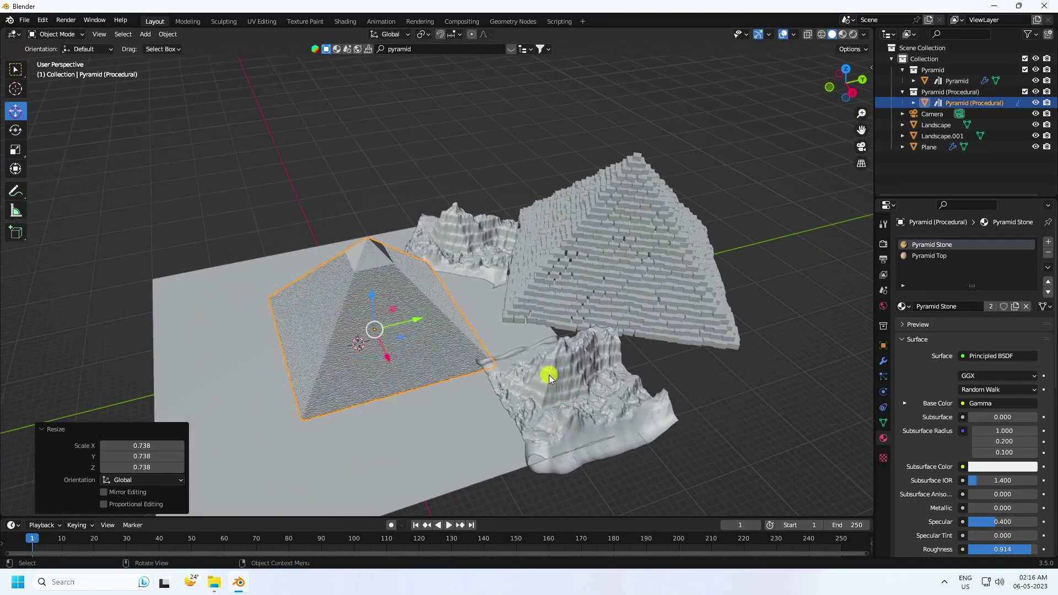
{"action": "left_click_drag", "start_coordinate": [415, 319], "coordinate": [753, 258]}
{"action": "key", "text": "g"}
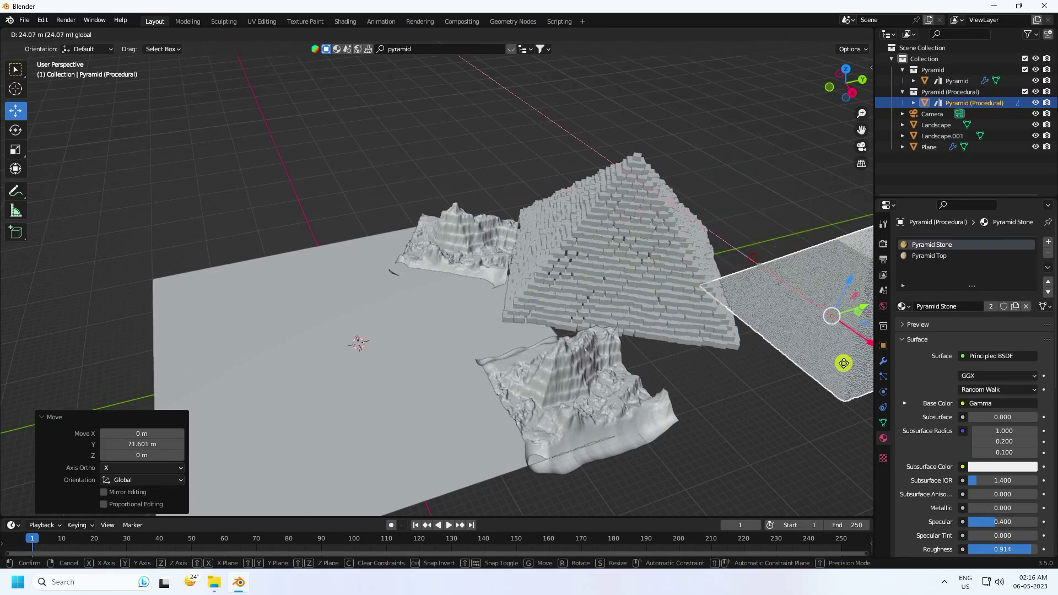
{"action": "left_click", "coordinate": [866, 392]}
{"action": "scroll", "coordinate": [704, 360], "scroll_direction": "down", "scroll_amount": 3}
In the camera view, rotate the procedural pyramid around its vertical axis so a corner faces forward, and preview the scene rendered
{"action": "key", "text": "KP_0"}
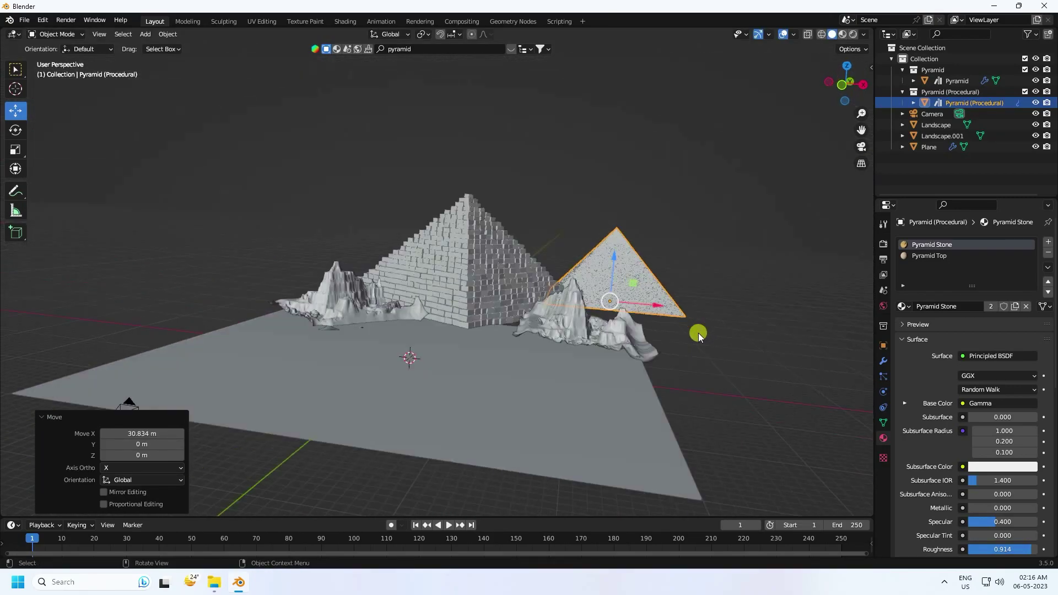
{"action": "left_click", "coordinate": [15, 130]}
{"action": "mouse_move", "coordinate": [607, 341]}
{"action": "left_mouse_down"}
{"action": "mouse_move", "coordinate": [624, 344]}
{"action": "mouse_move", "coordinate": [614, 343]}
{"action": "left_mouse_up"}
{"action": "left_click", "coordinate": [522, 175]}
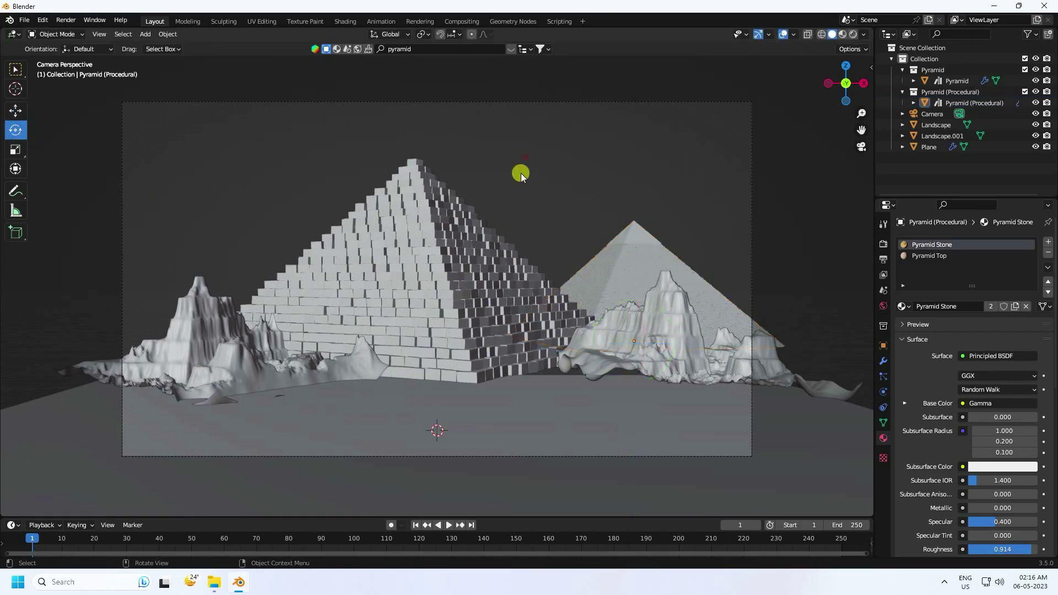
{"action": "left_click", "coordinate": [15, 111]}
{"action": "scroll", "coordinate": [497, 378], "scroll_direction": "up", "scroll_amount": 1}
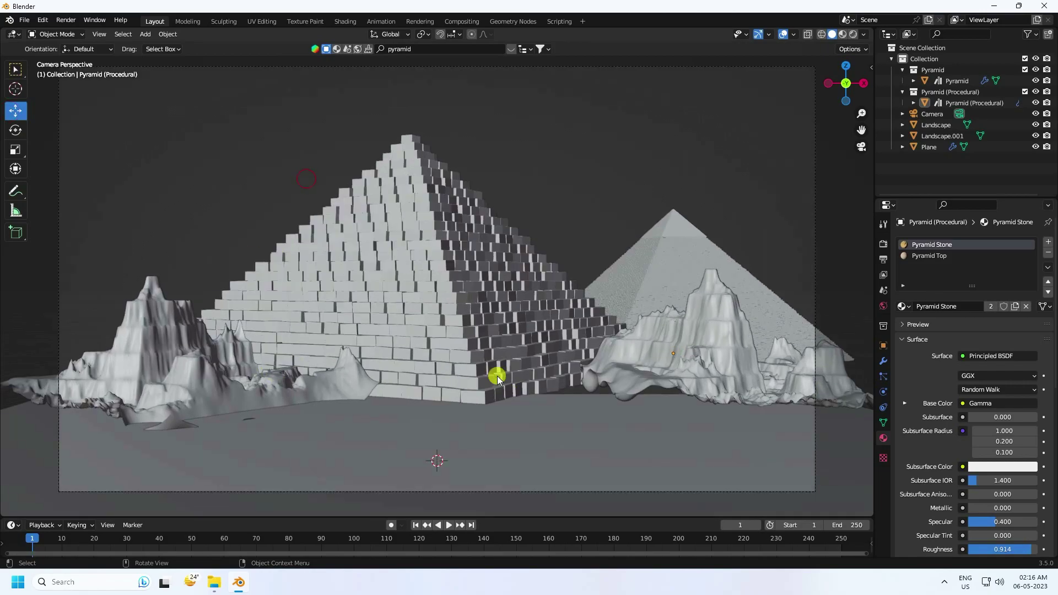
{"action": "left_click", "coordinate": [854, 34]}
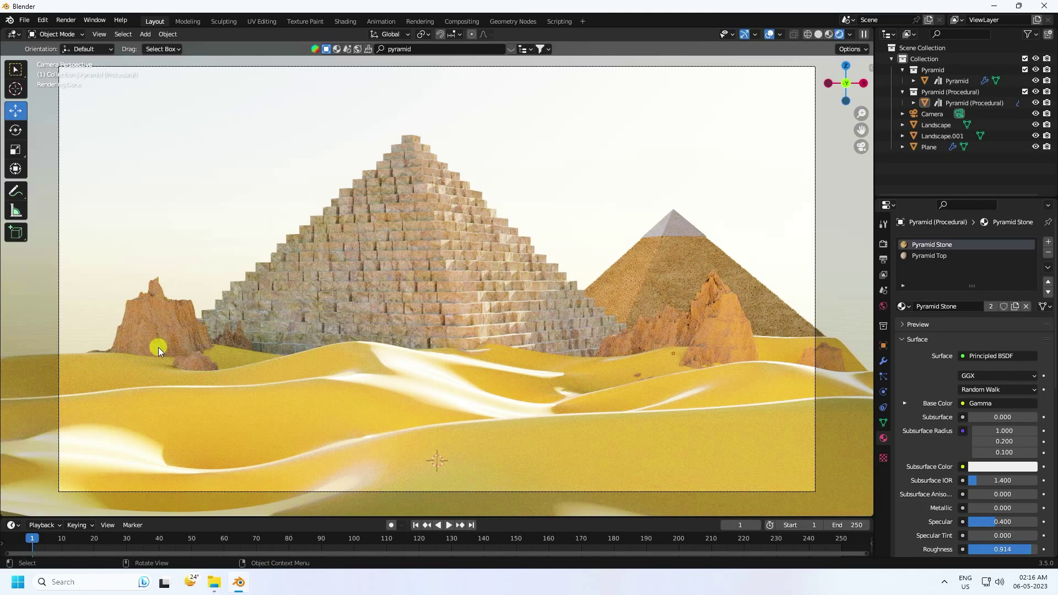
Duplicate the canyon landscape left of the stepped pyramid, place the copy on its outer side and scale it by 1.119
{"action": "left_click", "coordinate": [157, 328]}
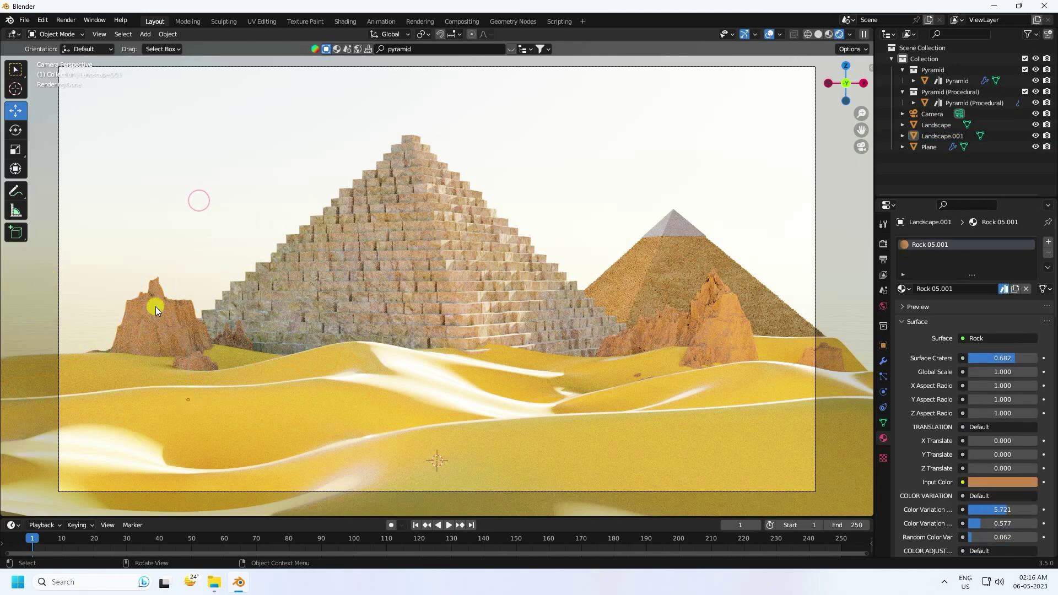
{"action": "left_click", "coordinate": [148, 325]}
{"action": "left_click", "coordinate": [819, 34]}
{"action": "mouse_move", "coordinate": [494, 342]}
{"action": "middle_mouse_down"}
{"action": "mouse_move", "coordinate": [486, 367]}
{"action": "mouse_move", "coordinate": [194, 348]}
{"action": "mouse_move", "coordinate": [382, 384]}
{"action": "mouse_move", "coordinate": [529, 361]}
{"action": "middle_mouse_up"}
{"action": "key", "text": "ctrl+c"}
{"action": "key", "text": "ctrl+v"}
{"action": "scroll", "coordinate": [411, 381], "scroll_direction": "up", "scroll_amount": 2}
{"action": "left_click_drag", "start_coordinate": [507, 367], "coordinate": [311, 344]}
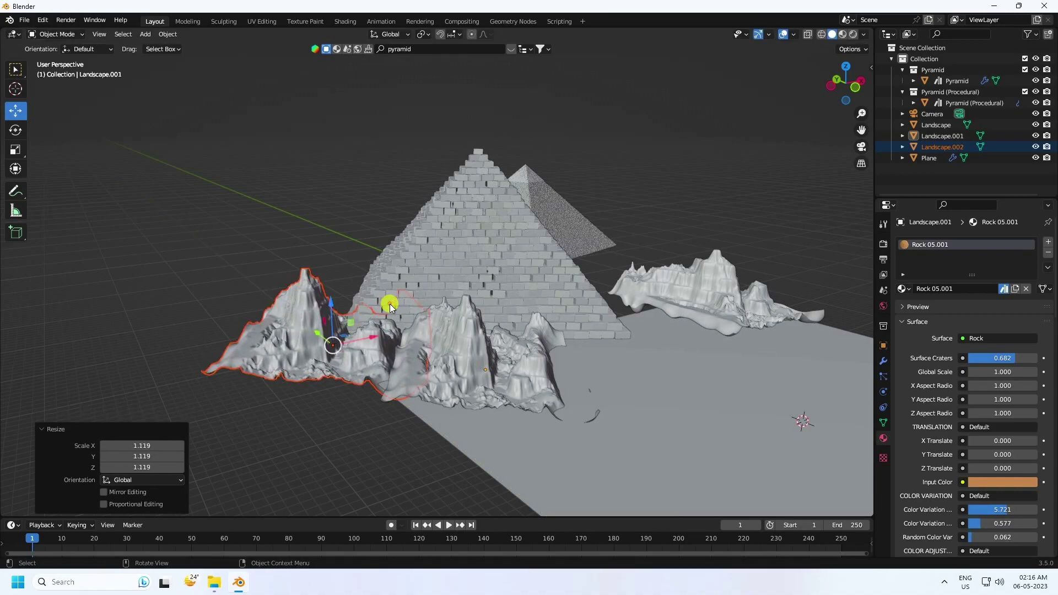
{"action": "left_click", "coordinate": [347, 247]}
Add a new landscape mesh and apply the mountain 2 operator preset to it
{"action": "left_click", "coordinate": [144, 34]}
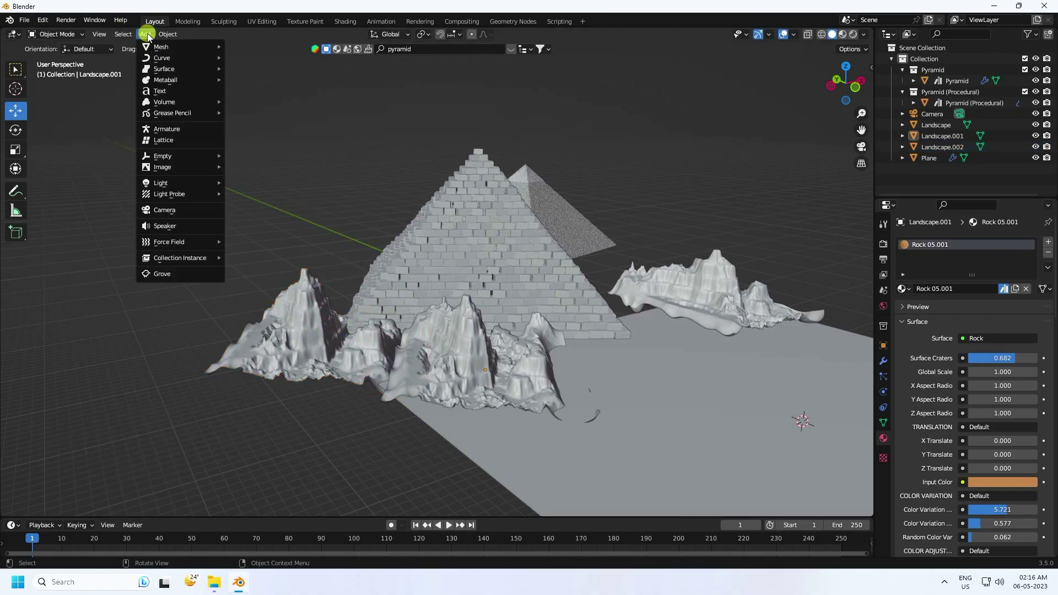
{"action": "mouse_move", "coordinate": [160, 45]}
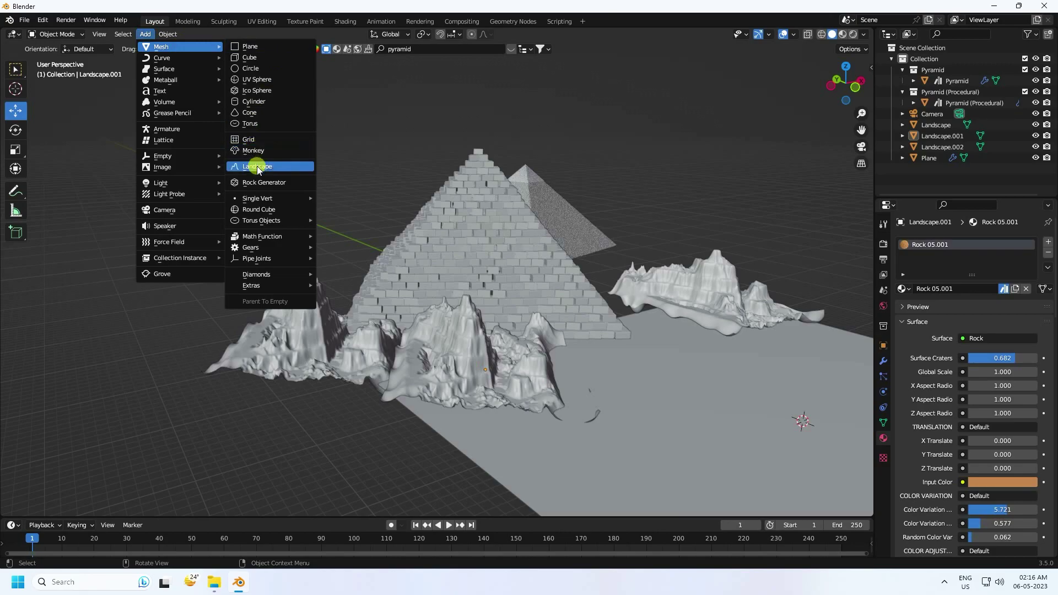
{"action": "key", "text": "Return"}
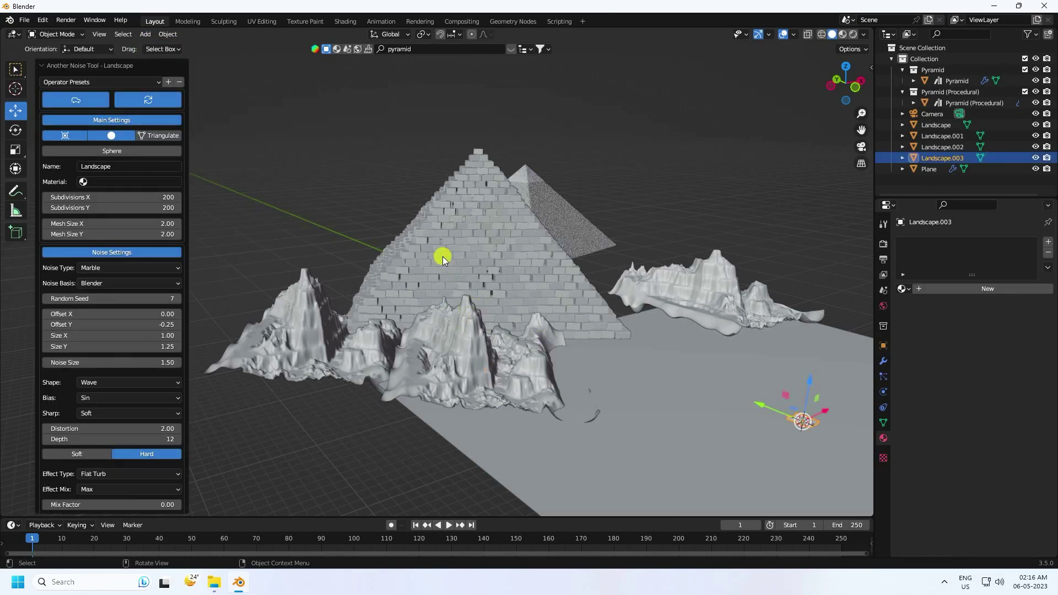
{"action": "middle_click_drag", "start_coordinate": [539, 360], "coordinate": [428, 281]}
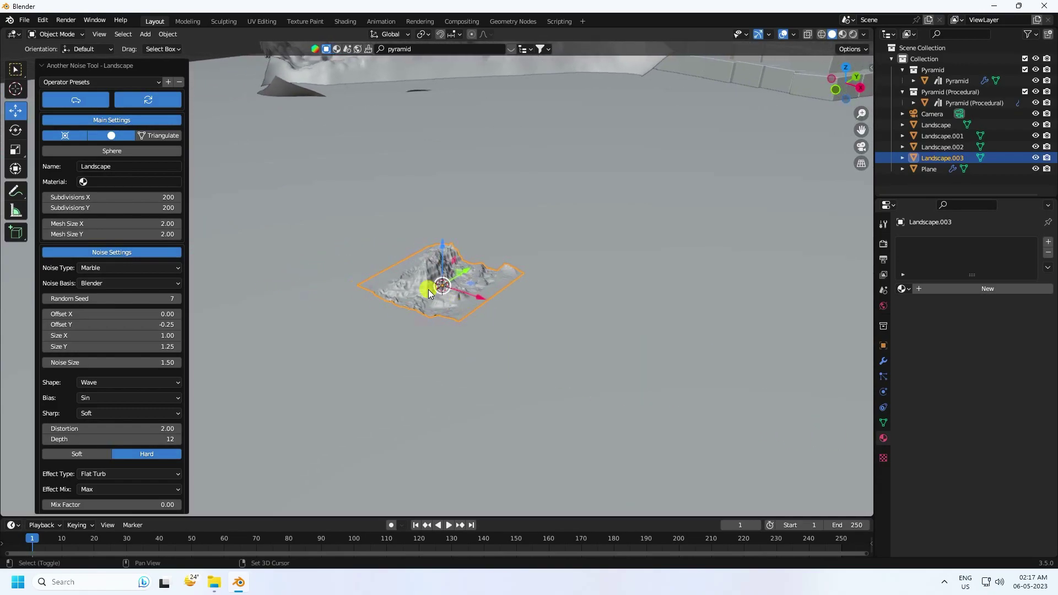
{"action": "key", "text": "KP_Decimal"}
{"action": "left_click", "coordinate": [100, 80]}
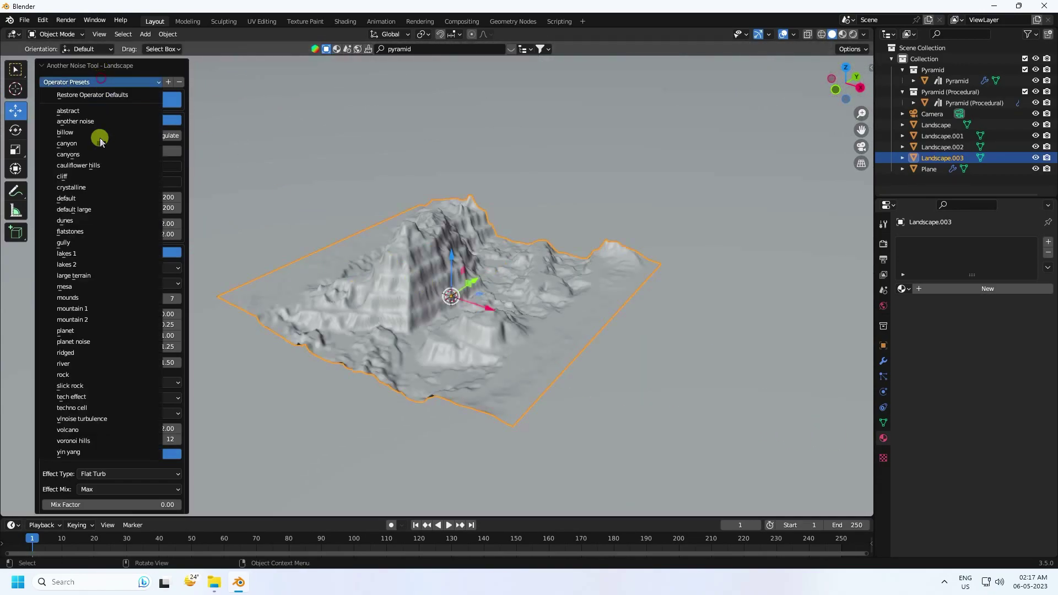
{"action": "left_click", "coordinate": [84, 319]}
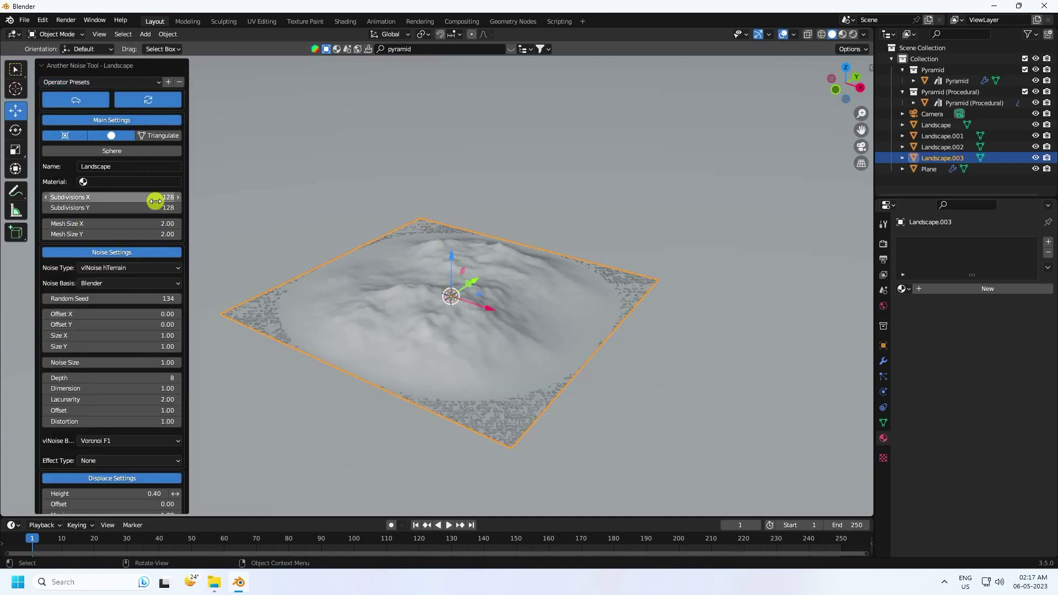
Set the new landscape's X and Y subdivisions to 200
{"action": "left_click", "coordinate": [113, 199]}
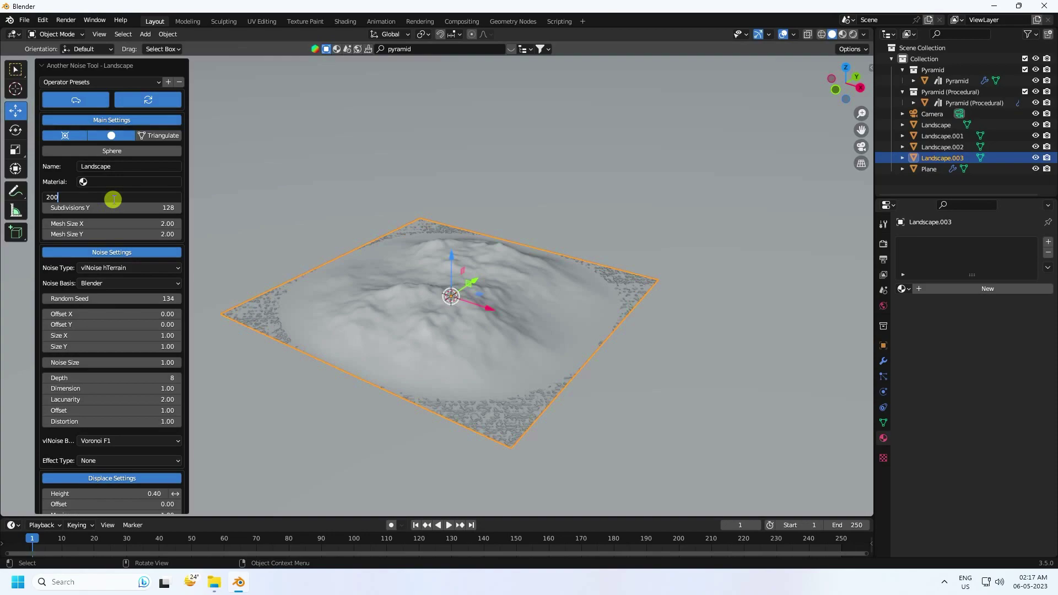
{"action": "key", "text": "Tab"}
{"action": "type", "text": "200"}
{"action": "key", "text": "Return"}
{"action": "left_click", "coordinate": [378, 285]}
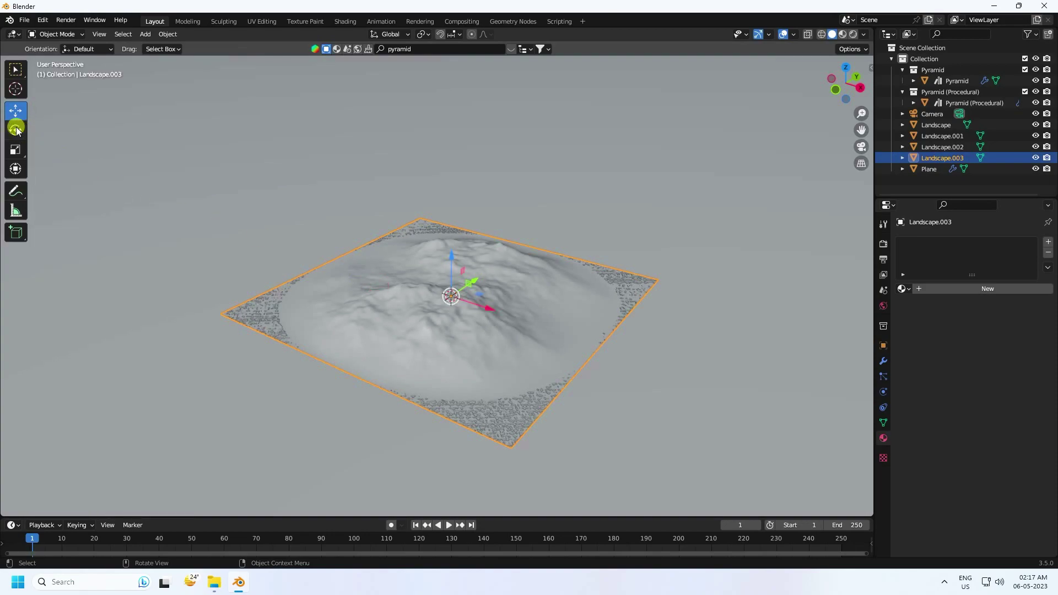
Stretch the mountain landscape by 2.519 along Z and enlarge it to several times its size
{"action": "left_click", "coordinate": [15, 150]}
{"action": "left_click_drag", "start_coordinate": [457, 257], "coordinate": [465, 214]}
{"action": "scroll", "coordinate": [453, 280], "scroll_direction": "down", "scroll_amount": 5}
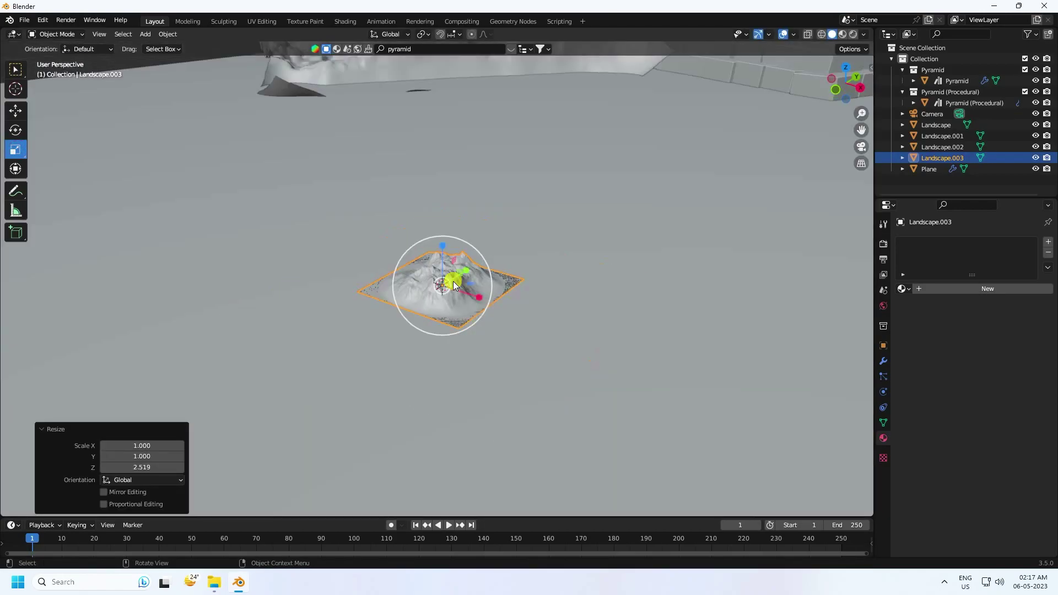
{"action": "scroll", "coordinate": [453, 282], "scroll_direction": "up", "scroll_amount": 6}
{"action": "scroll", "coordinate": [453, 282], "scroll_direction": "down", "scroll_amount": 9}
{"action": "left_click_drag", "start_coordinate": [468, 272], "coordinate": [661, 246]}
{"action": "left_click_drag", "start_coordinate": [514, 276], "coordinate": [528, 260]}
{"action": "scroll", "coordinate": [354, 270], "scroll_direction": "down", "scroll_amount": 3}
{"action": "middle_click_drag", "start_coordinate": [392, 284], "coordinate": [413, 219]}
Unwrap the UVs of the whole mountain mesh and return to Object Mode
{"action": "left_click", "coordinate": [16, 116]}
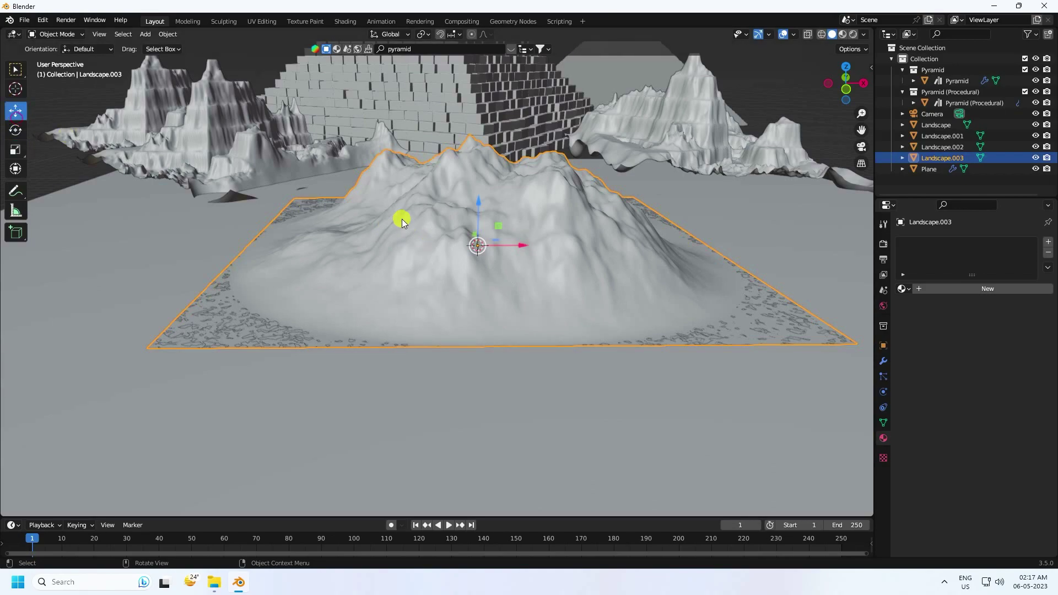
{"action": "key", "text": "Tab"}
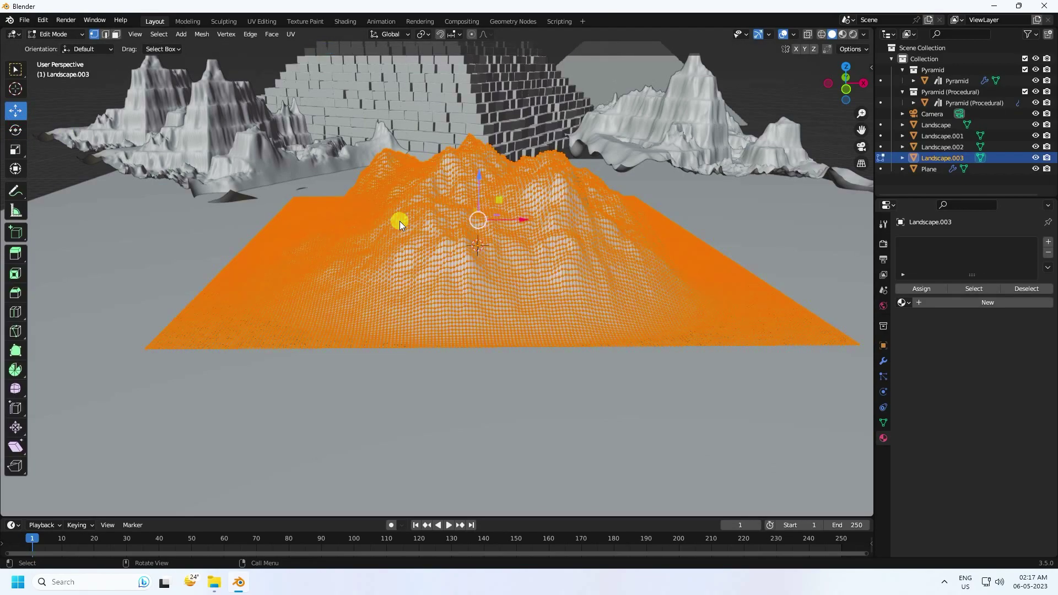
{"action": "key", "text": "u"}
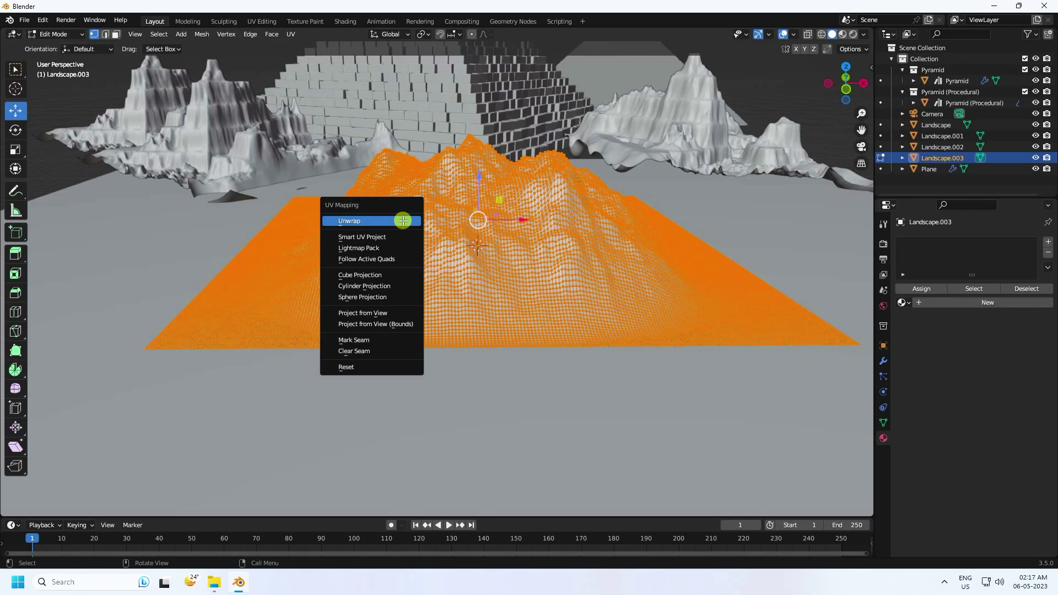
{"action": "left_click", "coordinate": [366, 225]}
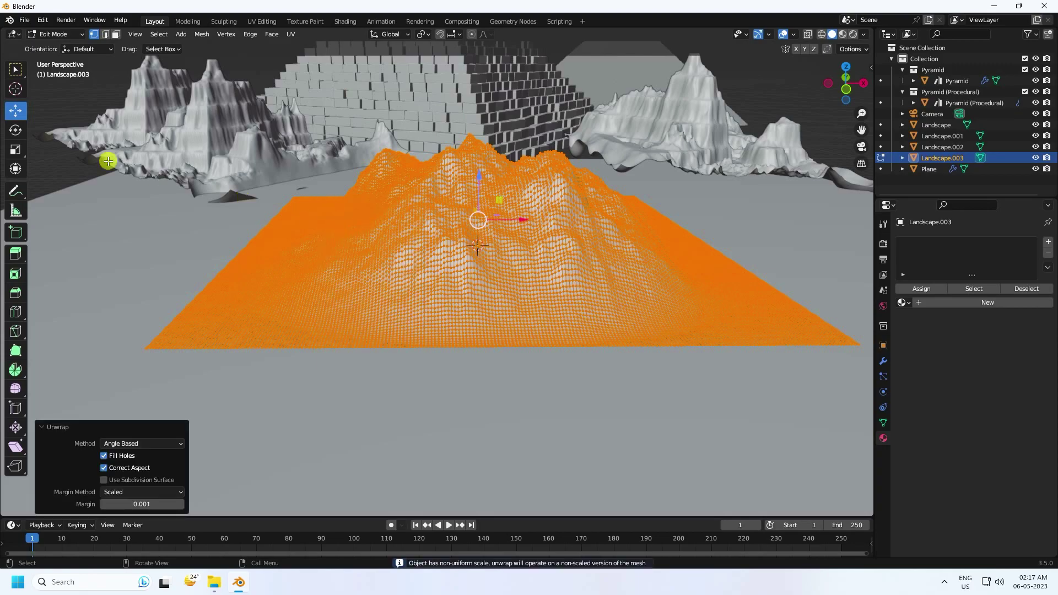
{"action": "left_click", "coordinate": [15, 112]}
{"action": "left_click", "coordinate": [55, 34]}
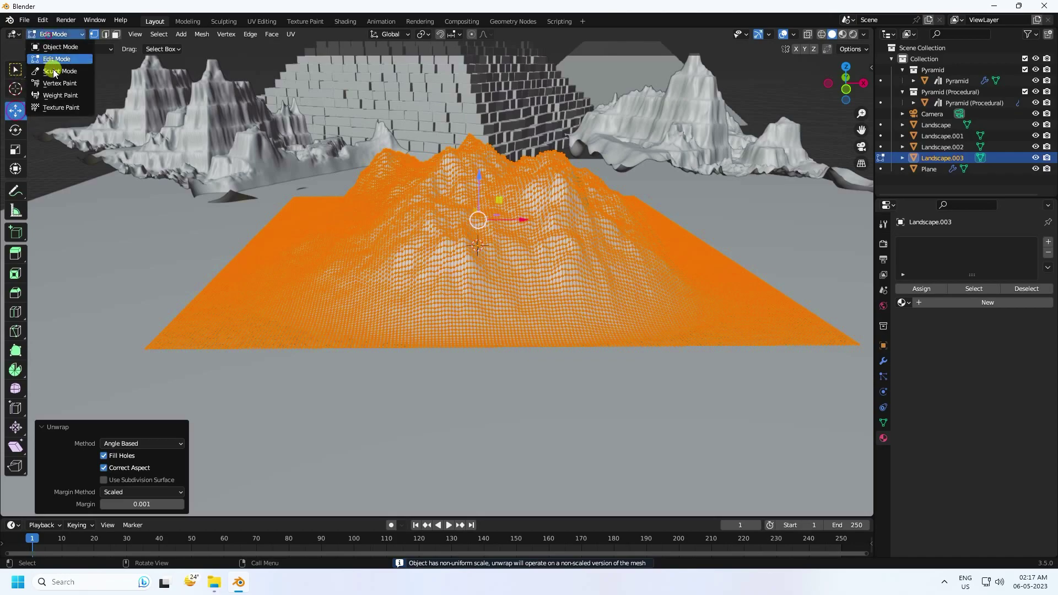
{"action": "left_click", "coordinate": [55, 48]}
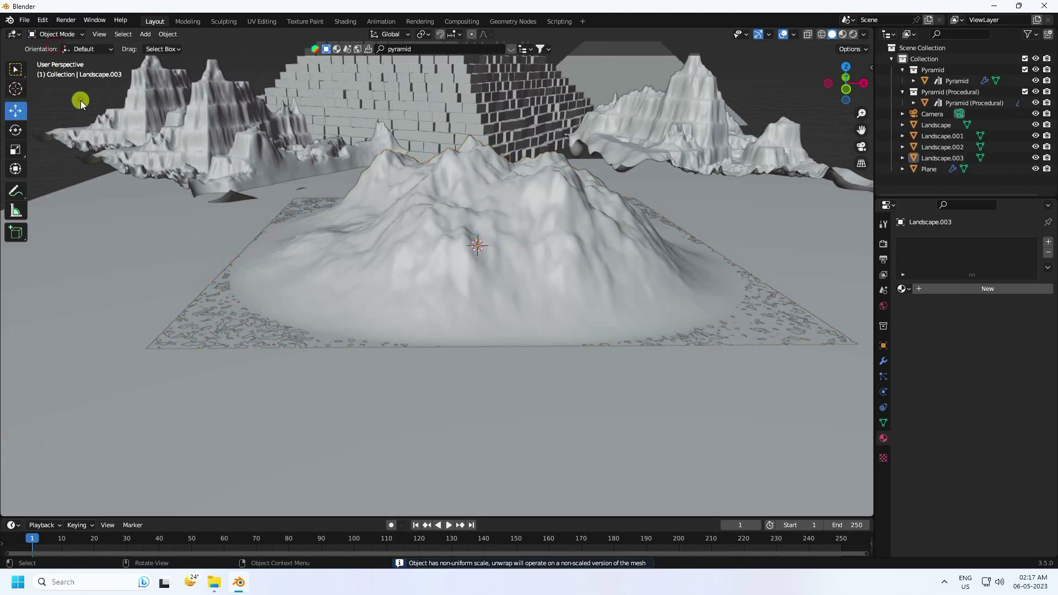
Assign the existing Rock 05 material to the mountain landscape
{"action": "left_click", "coordinate": [479, 241]}
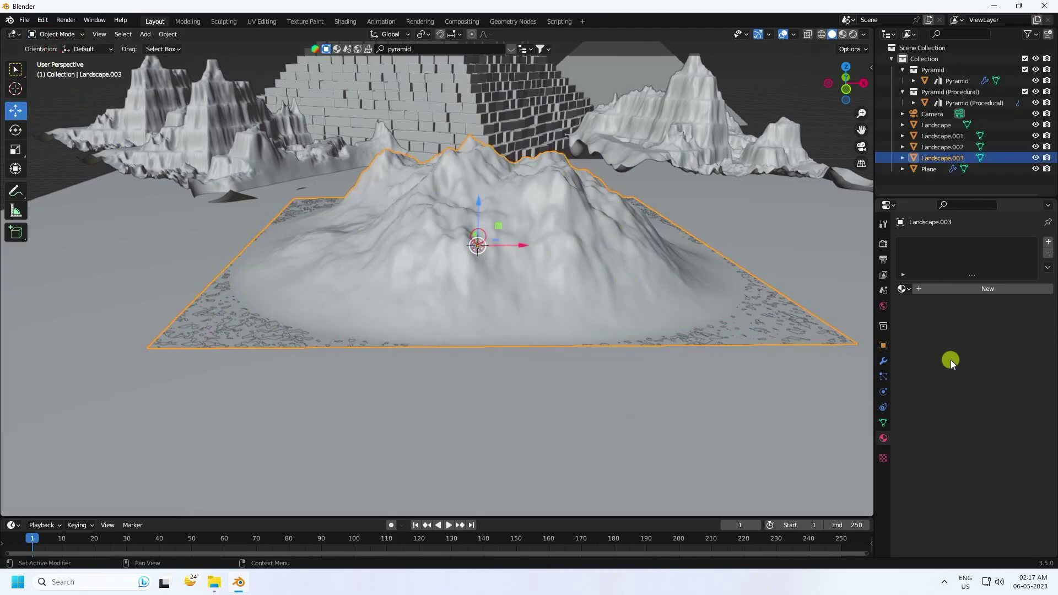
{"action": "left_click", "coordinate": [908, 289]}
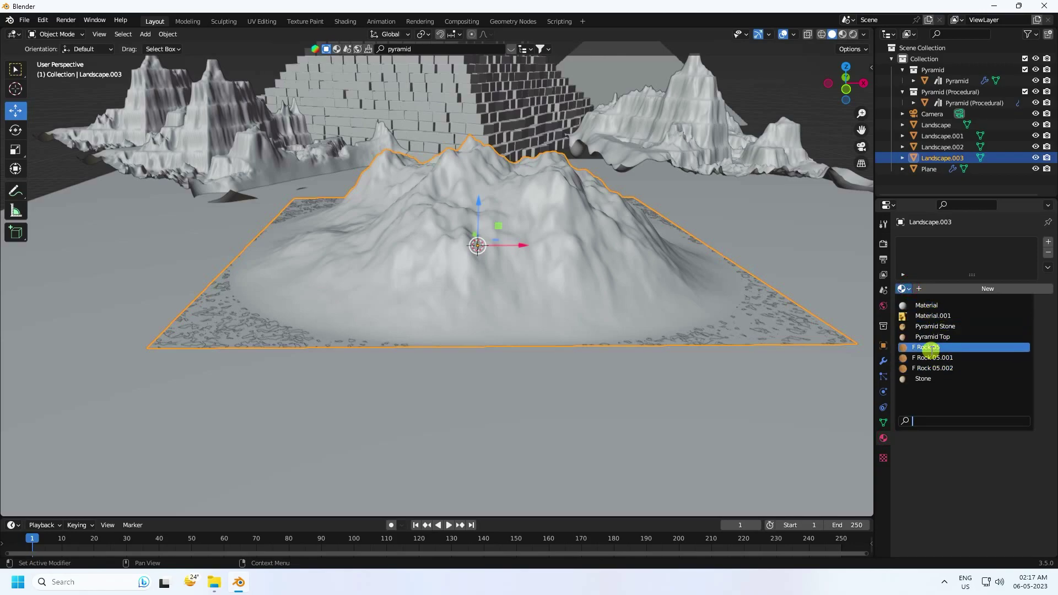
{"action": "left_click", "coordinate": [930, 347]}
{"action": "scroll", "coordinate": [402, 271], "scroll_direction": "down", "scroll_amount": 8}
{"action": "middle_click_drag", "start_coordinate": [402, 271], "coordinate": [439, 276]}
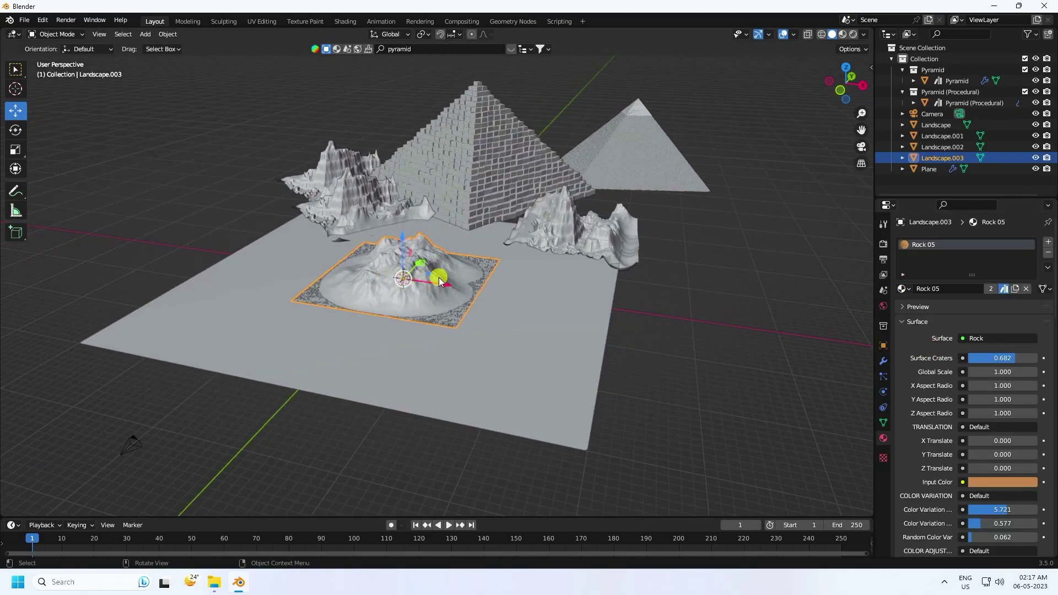
Move the mountain about 13.3 m along X, then push it back behind the canyon rocks near the procedural pyramid
{"action": "key", "text": "KP_0"}
{"action": "left_click_drag", "start_coordinate": [478, 380], "coordinate": [634, 376]}
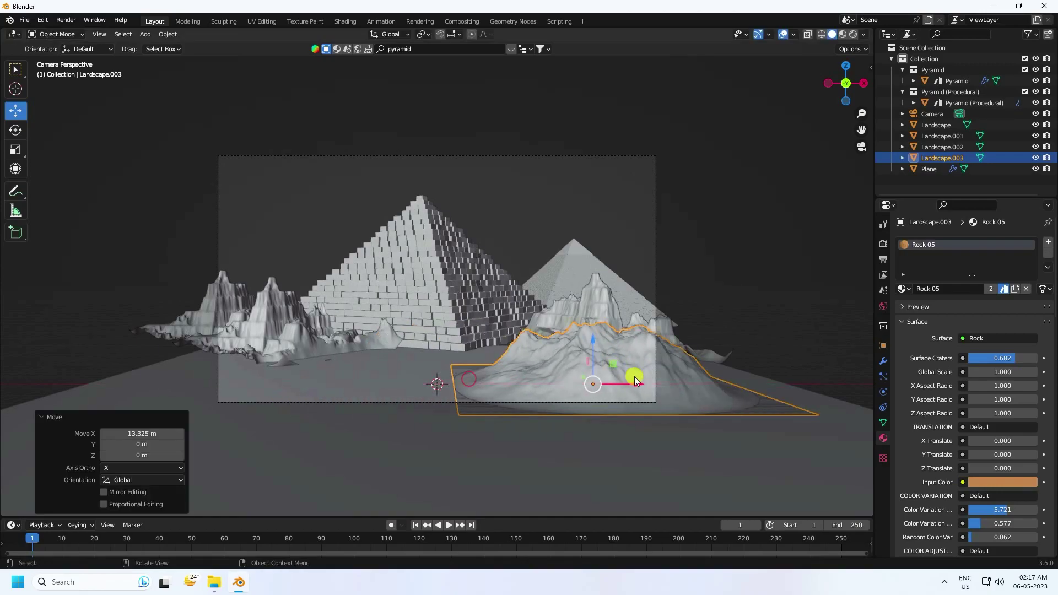
{"action": "middle_click_drag", "start_coordinate": [634, 380], "coordinate": [550, 401]}
{"action": "scroll", "coordinate": [406, 397], "scroll_direction": "down", "scroll_amount": 3}
{"action": "key", "text": "g"}
{"action": "left_click", "coordinate": [621, 354]}
{"action": "key", "text": "g"}
{"action": "key", "text": "x"}
{"action": "left_click", "coordinate": [645, 371]}
Scale the mountain by 1.177 along Z and shift it about 5.85 m along X in the camera view
{"action": "left_click", "coordinate": [15, 149]}
{"action": "mouse_move", "coordinate": [624, 306]}
{"action": "left_mouse_down"}
{"action": "mouse_move", "coordinate": [634, 295]}
{"action": "mouse_move", "coordinate": [632, 305]}
{"action": "left_mouse_up"}
{"action": "key", "text": "KP_0"}
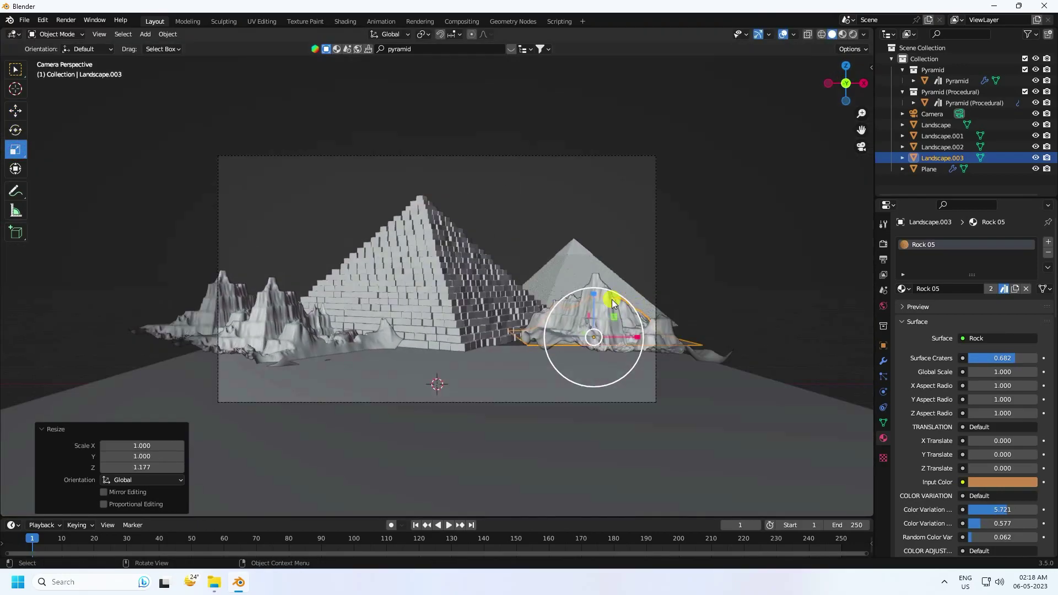
{"action": "left_click", "coordinate": [16, 111]}
{"action": "scroll", "coordinate": [592, 298], "scroll_direction": "up", "scroll_amount": 2}
{"action": "left_click_drag", "start_coordinate": [713, 362], "coordinate": [760, 363]}
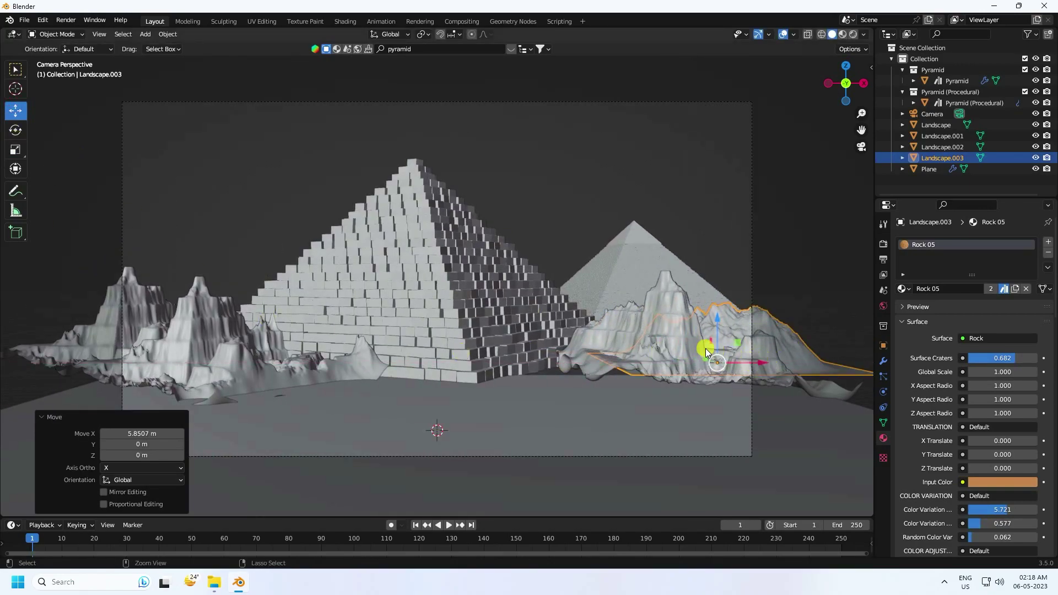
Duplicate the mountain and move the copy along X and Y to behind the canyon rocks left of the stepped pyramid
{"action": "key", "text": "ctrl+c"}
{"action": "key", "text": "ctrl+v"}
{"action": "key", "text": "g"}
{"action": "key", "text": "x"}
{"action": "left_click", "coordinate": [255, 333]}
{"action": "middle_click_drag", "start_coordinate": [256, 333], "coordinate": [397, 371]}
{"action": "scroll", "coordinate": [346, 367], "scroll_direction": "down", "scroll_amount": 3}
{"action": "key", "text": "g"}
{"action": "key", "text": "y"}
{"action": "left_click", "coordinate": [280, 417]}
Scale the mountain copy by 1.641 along Z, shift it further left and raise it about 2.15 m
{"action": "middle_click_drag", "start_coordinate": [280, 417], "coordinate": [221, 280]}
{"action": "left_click", "coordinate": [15, 149]}
{"action": "left_click_drag", "start_coordinate": [265, 242], "coordinate": [276, 213]}
{"action": "key", "text": "KP_0"}
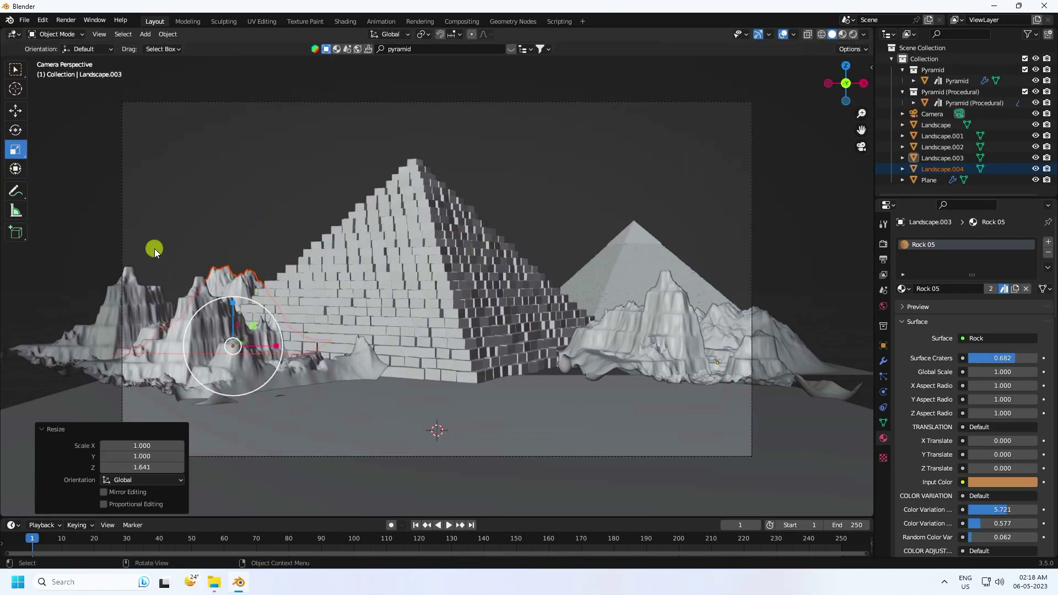
{"action": "left_click", "coordinate": [15, 110]}
{"action": "left_click_drag", "start_coordinate": [217, 347], "coordinate": [184, 276]}
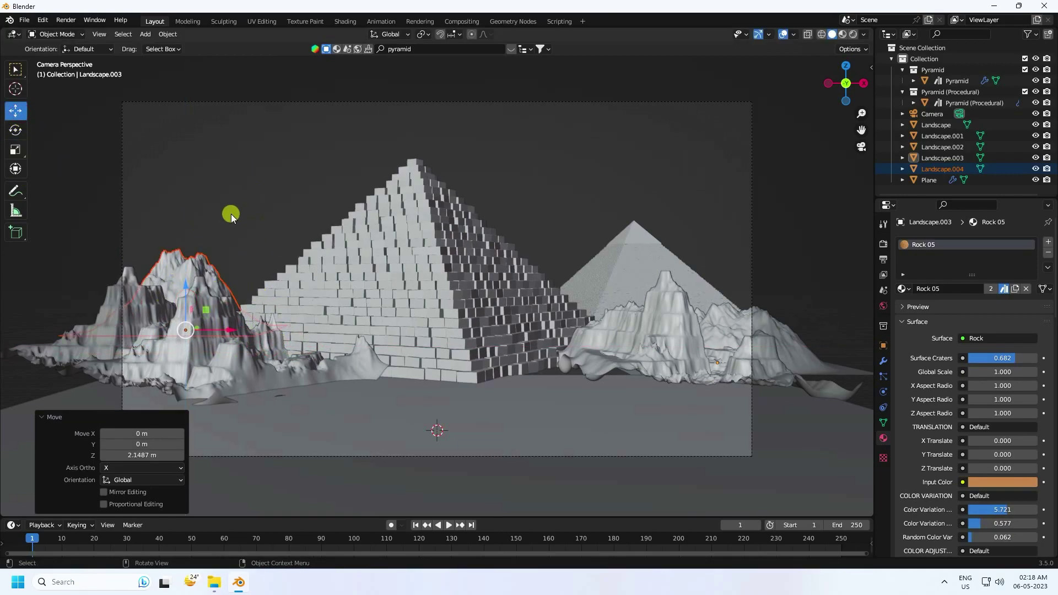
Preview the scene rendered through the camera, return to solid shading and save the file as TT NEW SAND.blend
{"action": "left_click", "coordinate": [255, 193]}
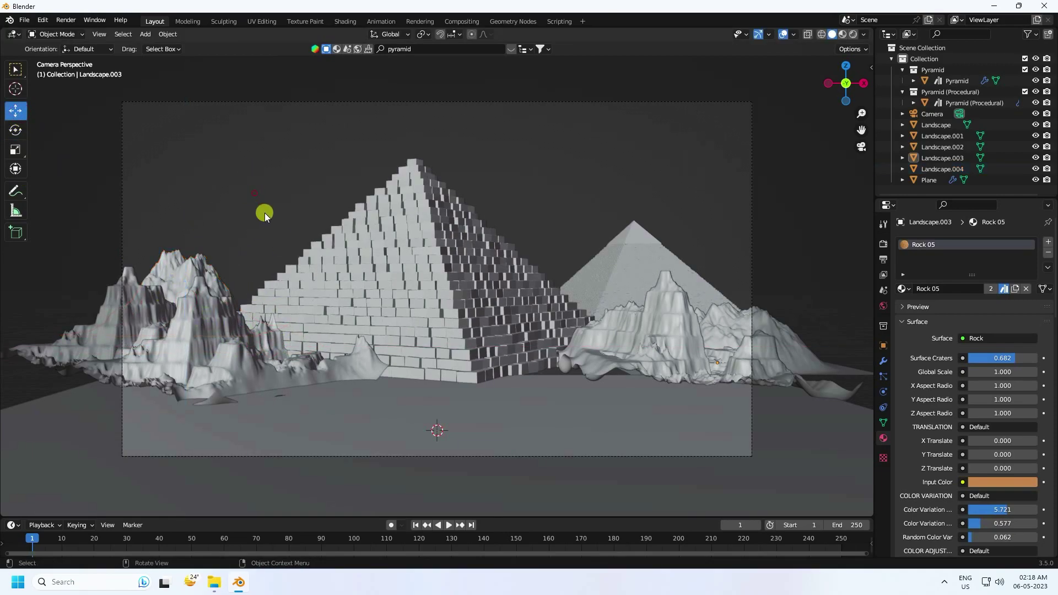
{"action": "left_click", "coordinate": [854, 34]}
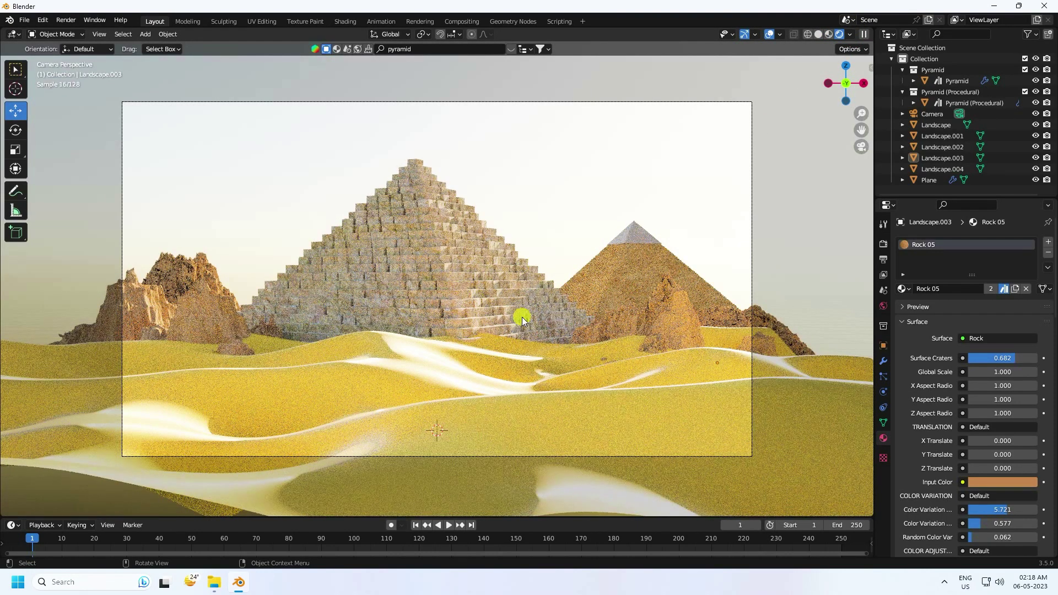
{"action": "scroll", "coordinate": [590, 248], "scroll_direction": "up", "scroll_amount": 2}
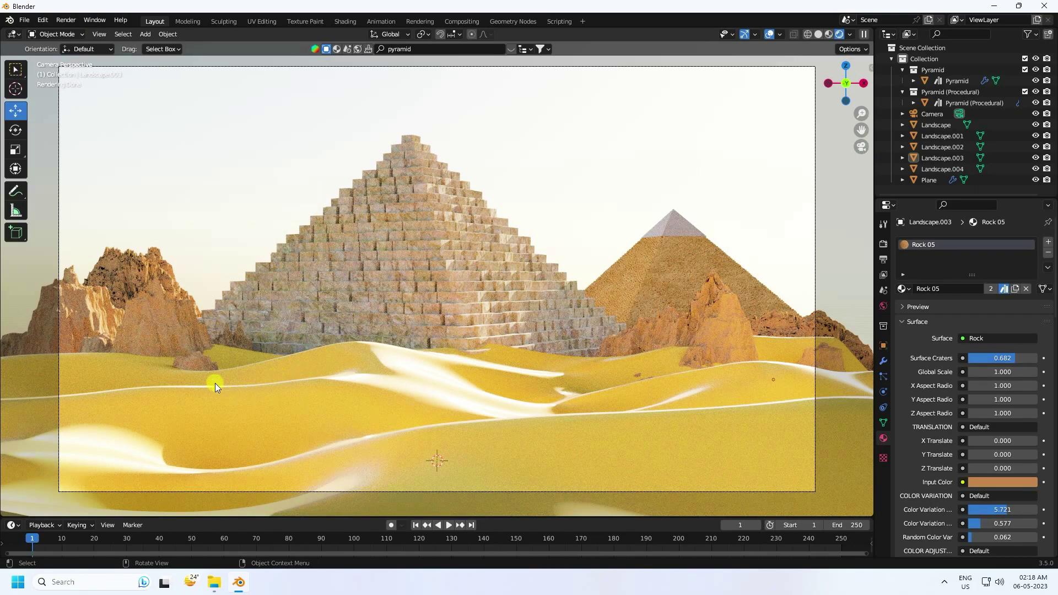
{"action": "left_click", "coordinate": [818, 35]}
{"action": "key", "text": "ctrl+s"}
Search the asset library for trees and place the Dead Tree v1 asset on the ground in front of the stepped pyramid
{"action": "left_click", "coordinate": [436, 50]}
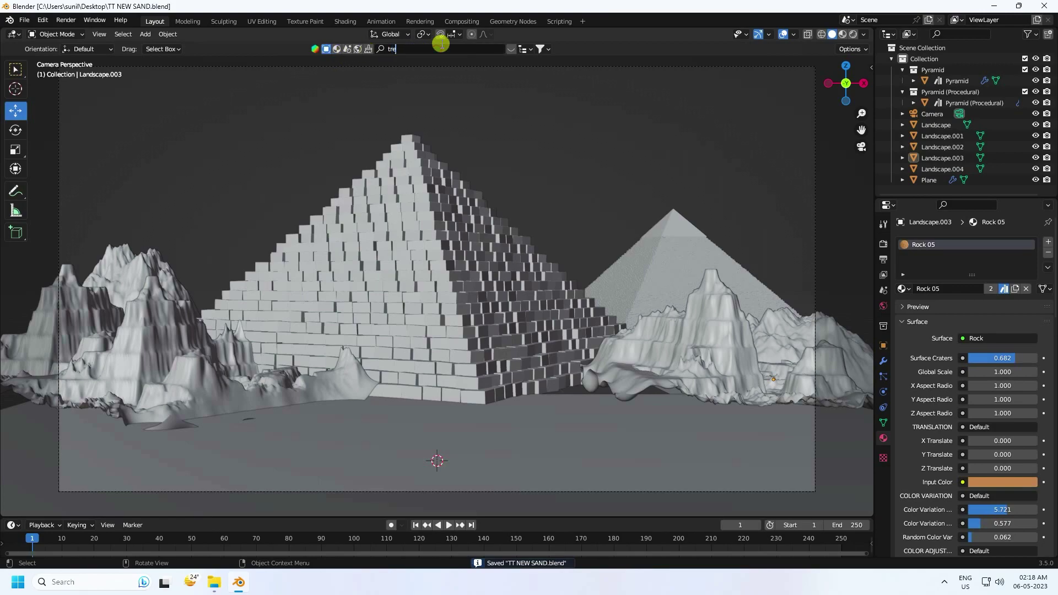
{"action": "key", "text": "Return"}
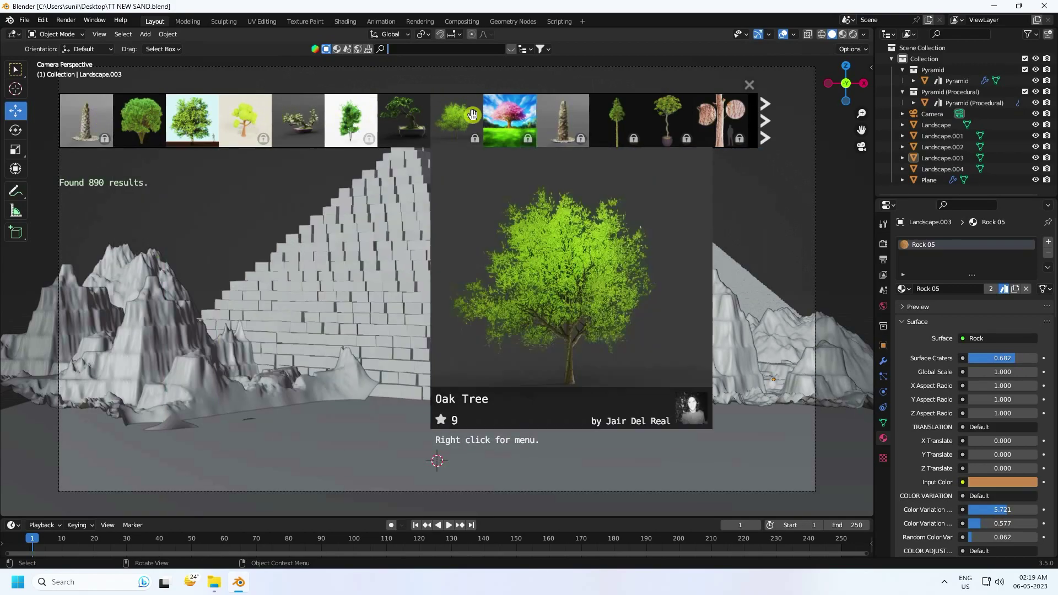
{"action": "left_click", "coordinate": [767, 124]}
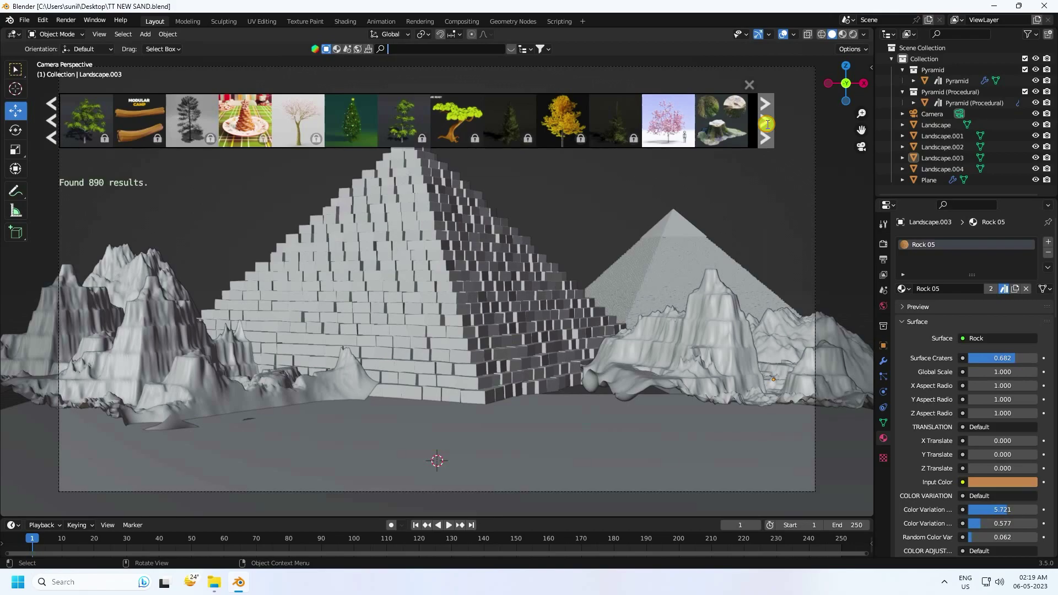
{"action": "left_click", "coordinate": [767, 123]}
{"action": "left_click", "coordinate": [767, 123]}
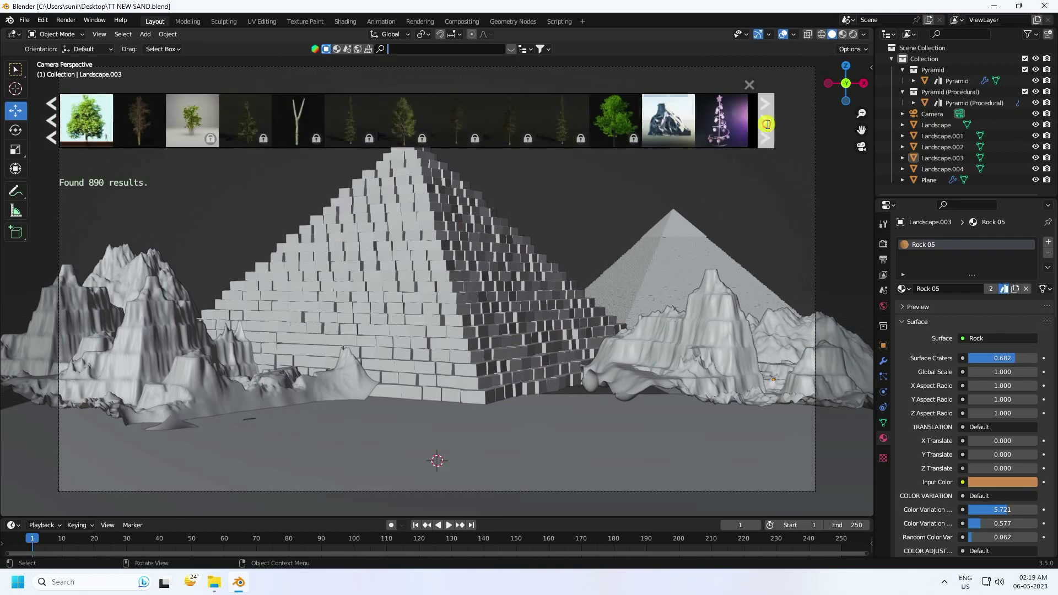
{"action": "mouse_move", "coordinate": [153, 131]}
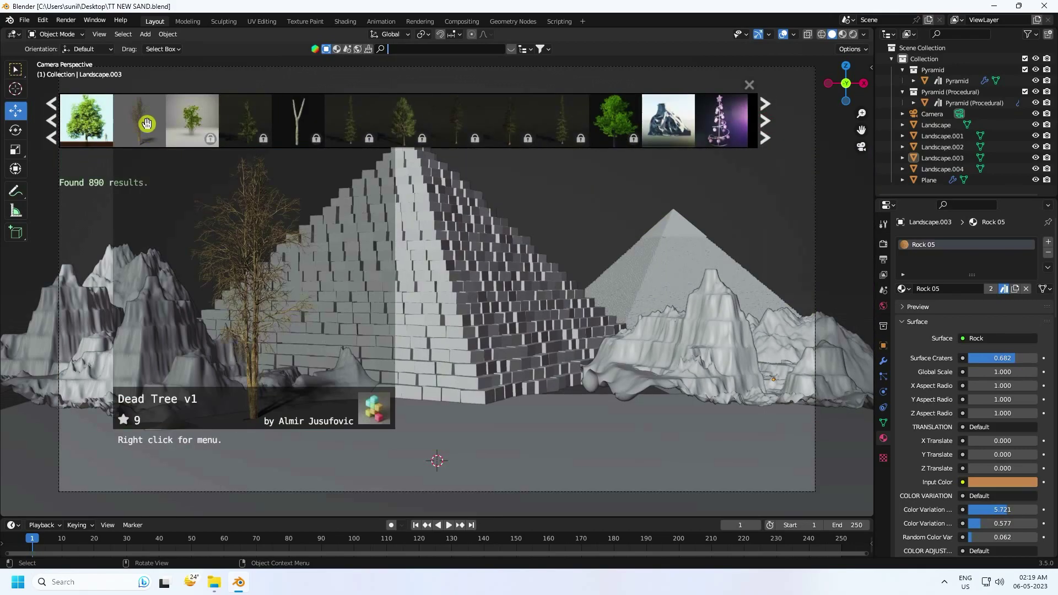
{"action": "left_click_drag", "start_coordinate": [151, 134], "coordinate": [461, 440]}
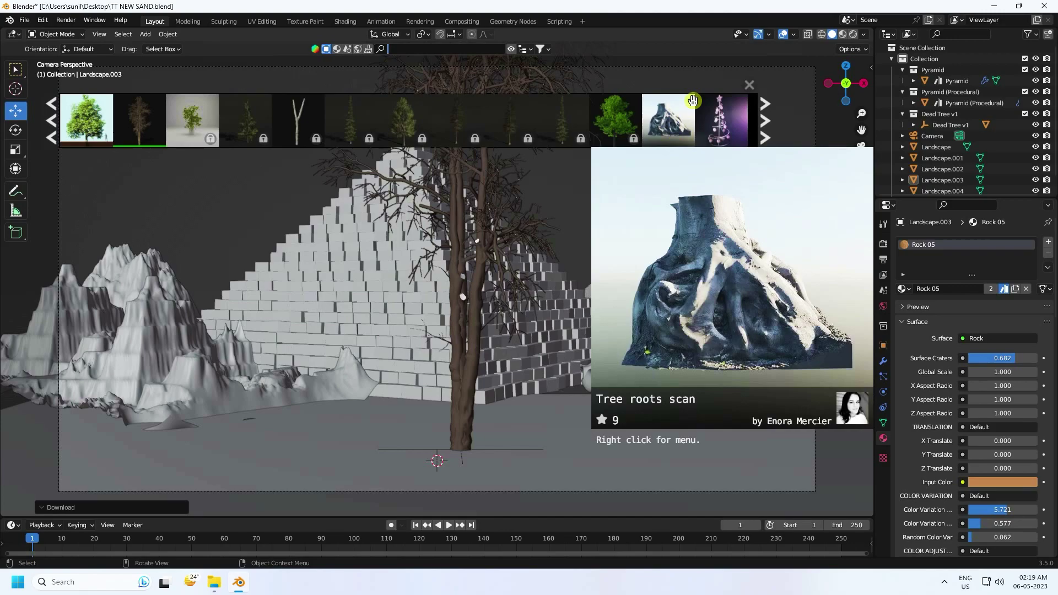
{"action": "left_click", "coordinate": [750, 84]}
{"action": "middle_click_drag", "start_coordinate": [463, 265], "coordinate": [572, 313]}
{"action": "scroll", "coordinate": [571, 313], "scroll_direction": "down", "scroll_amount": 3}
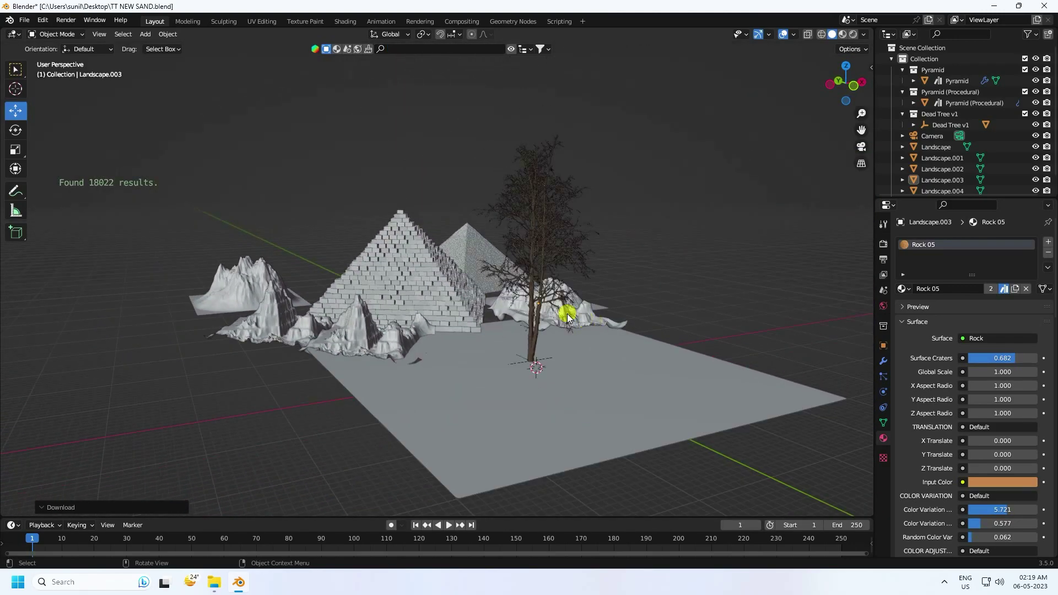
Scale the dead tree by 0.448, move it about 12 m along X, and scale it again by 0.600
{"action": "left_click", "coordinate": [541, 201]}
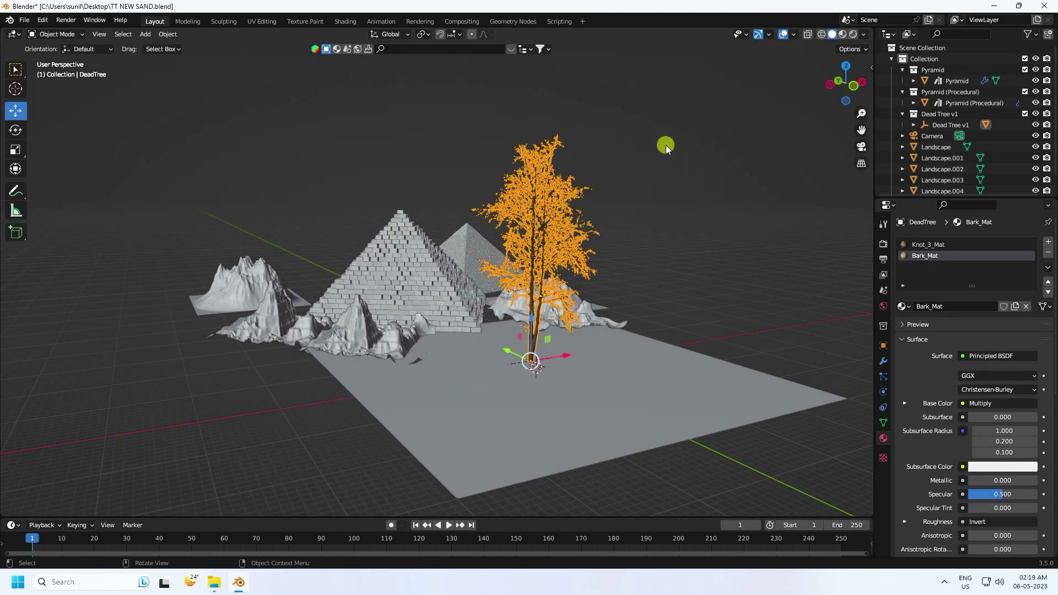
{"action": "key", "text": "s"}
{"action": "left_click", "coordinate": [588, 262]}
{"action": "key", "text": "KP_0"}
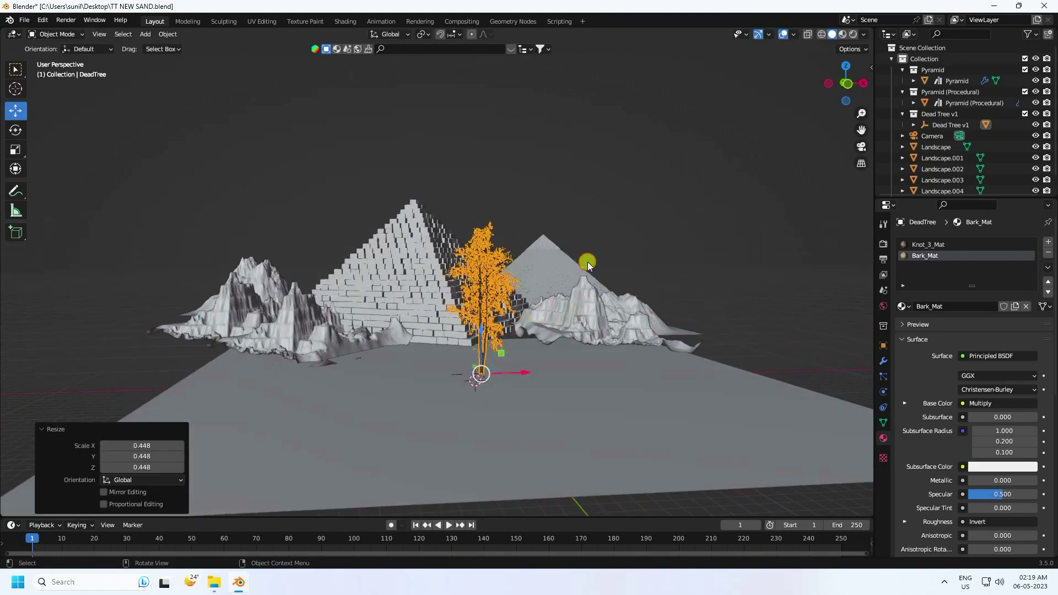
{"action": "left_click_drag", "start_coordinate": [494, 381], "coordinate": [600, 357]}
{"action": "key", "text": "s"}
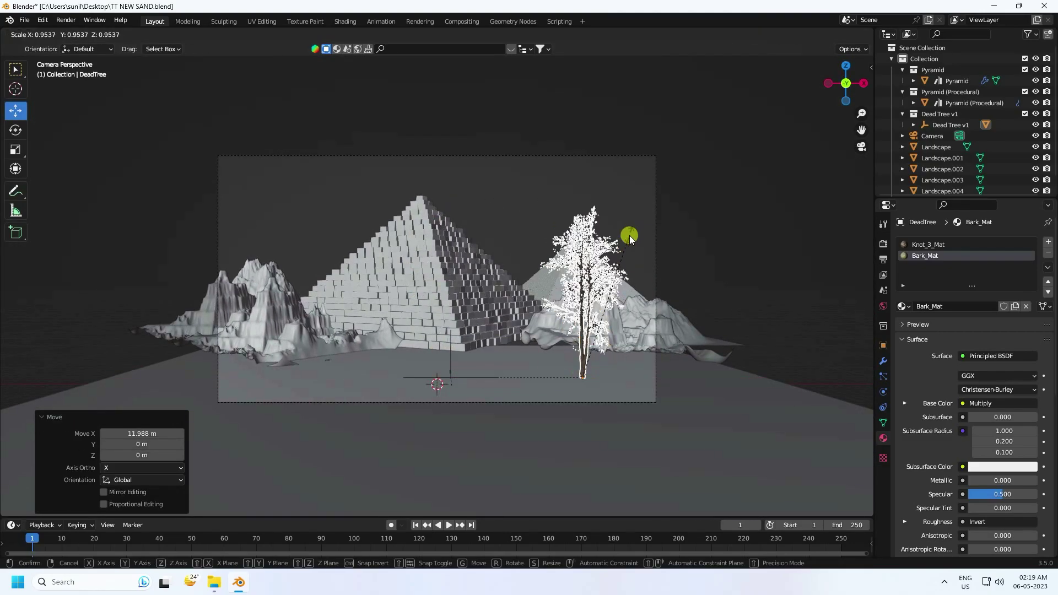
{"action": "left_click", "coordinate": [617, 293]}
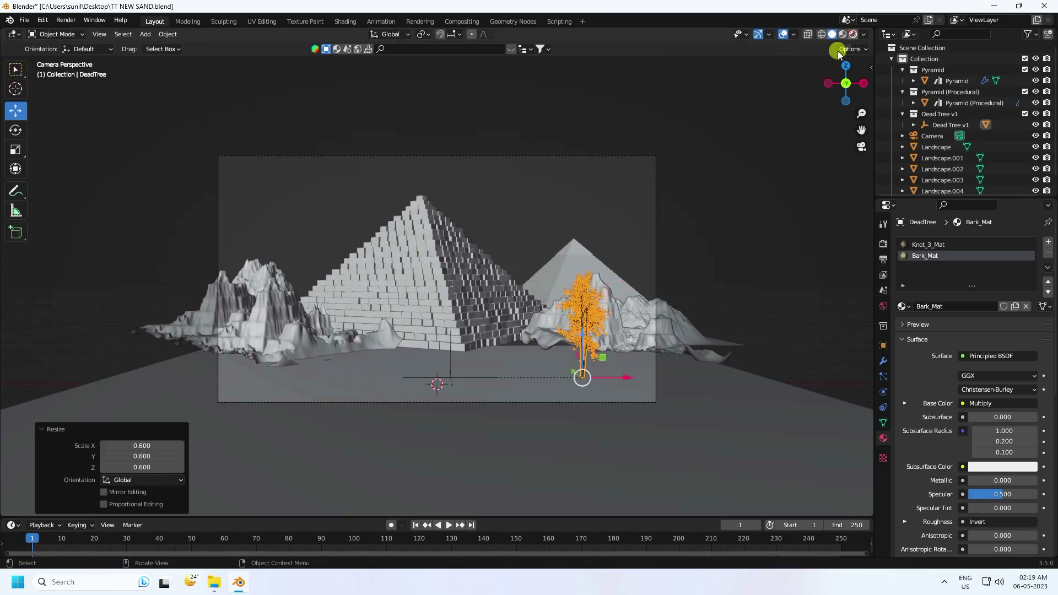
Preview the scene rendered through the camera and scale the dead tree by a further 0.814
{"action": "key", "text": "z"}
{"action": "key", "text": "8"}
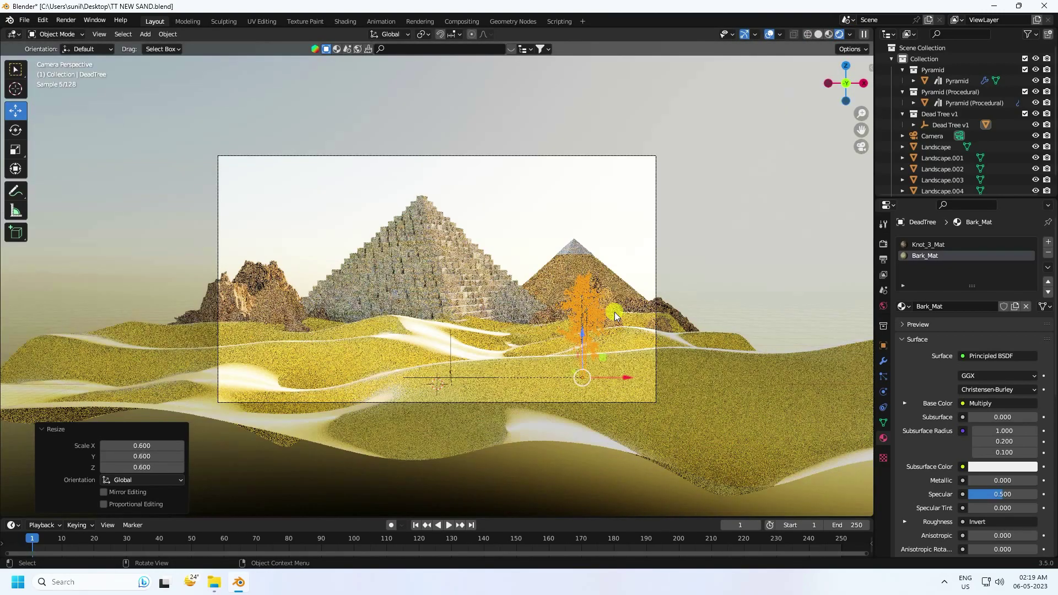
{"action": "scroll", "coordinate": [614, 312], "scroll_direction": "up", "scroll_amount": 1}
{"action": "scroll", "coordinate": [587, 254], "scroll_direction": "up", "scroll_amount": 1}
{"action": "left_click", "coordinate": [577, 190]}
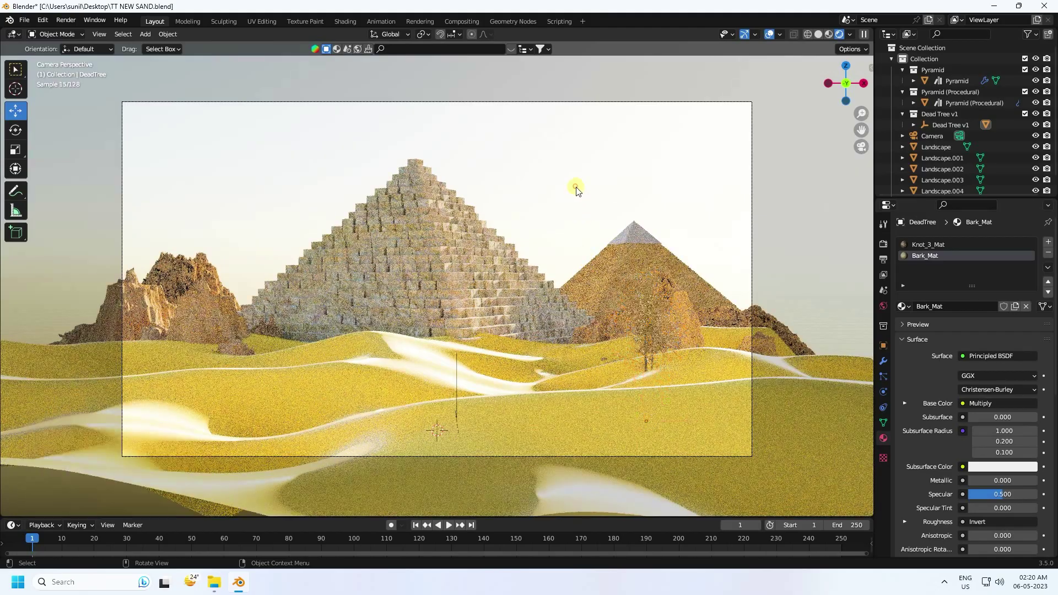
{"action": "scroll", "coordinate": [637, 353], "scroll_direction": "up", "scroll_amount": 1}
{"action": "left_click", "coordinate": [681, 329]}
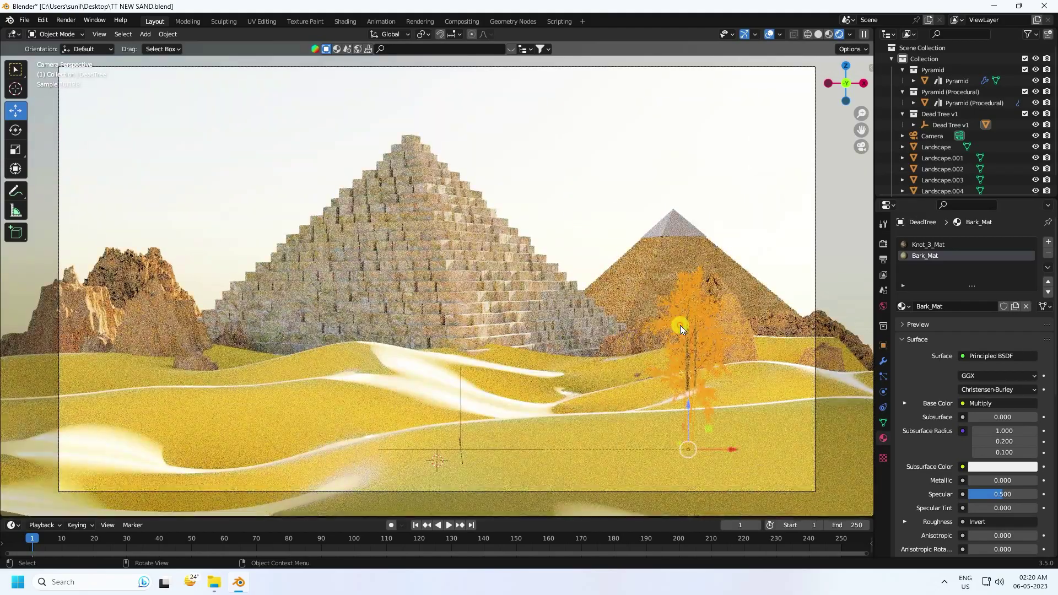
{"action": "key", "text": "s"}
{"action": "left_click", "coordinate": [707, 284]}
Return to solid shading and move the dead tree along Y and about 2.33 m along X, close to the rocks beside the smooth pyramid
{"action": "middle_click_drag", "start_coordinate": [699, 413], "coordinate": [651, 441]}
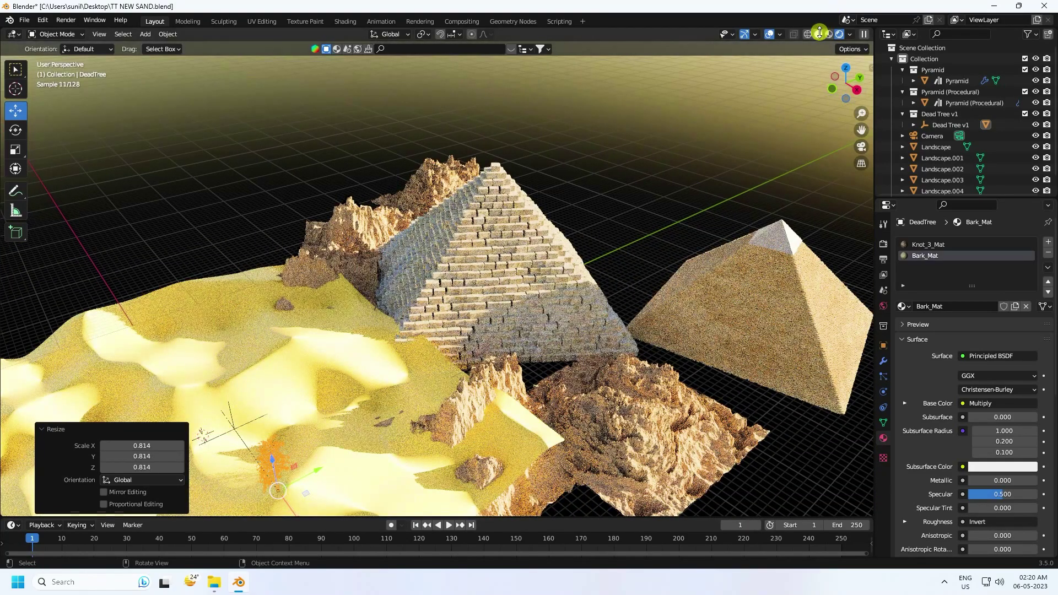
{"action": "left_click", "coordinate": [820, 35]}
{"action": "scroll", "coordinate": [515, 300], "scroll_direction": "up", "scroll_amount": 4}
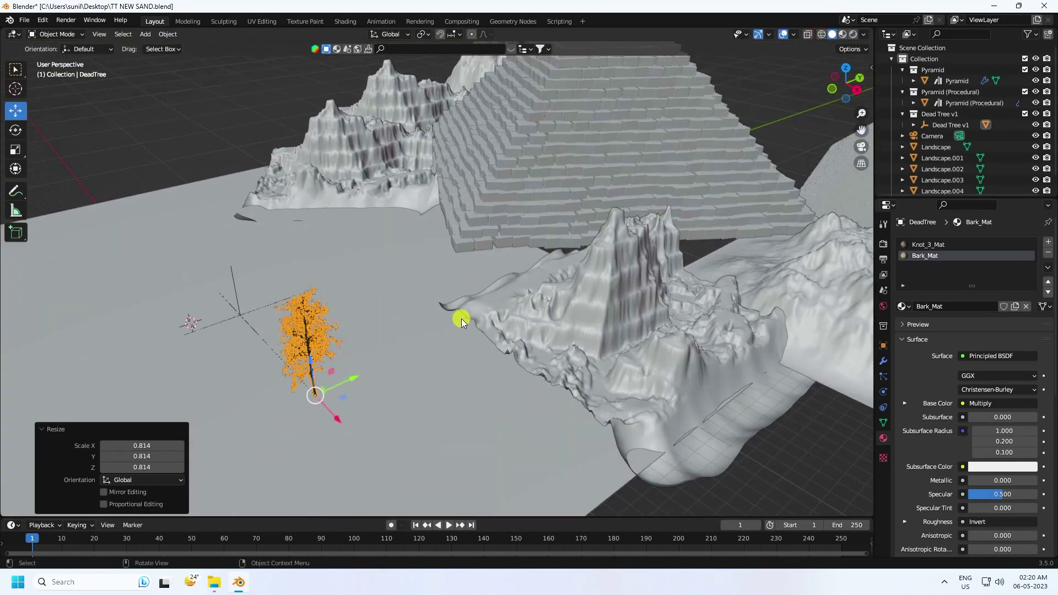
{"action": "left_click_drag", "start_coordinate": [363, 381], "coordinate": [546, 331]}
{"action": "middle_click_drag", "start_coordinate": [546, 330], "coordinate": [591, 322]}
{"action": "key", "text": "KP_0"}
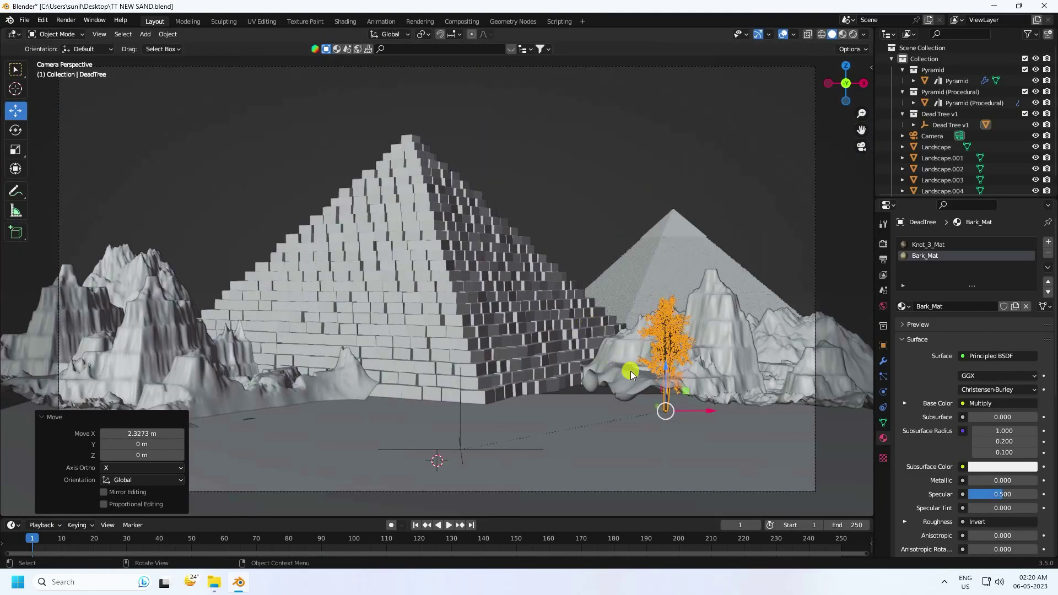
Duplicate the dead tree and place the copy beside the original, shifting it along X and about 3.14 m along Y
{"action": "key", "text": "ctrl+c"}
{"action": "key", "text": "ctrl+v"}
{"action": "left_click_drag", "start_coordinate": [706, 411], "coordinate": [664, 425]}
{"action": "key", "text": "KP_0"}
{"action": "left_click_drag", "start_coordinate": [501, 362], "coordinate": [490, 346]}
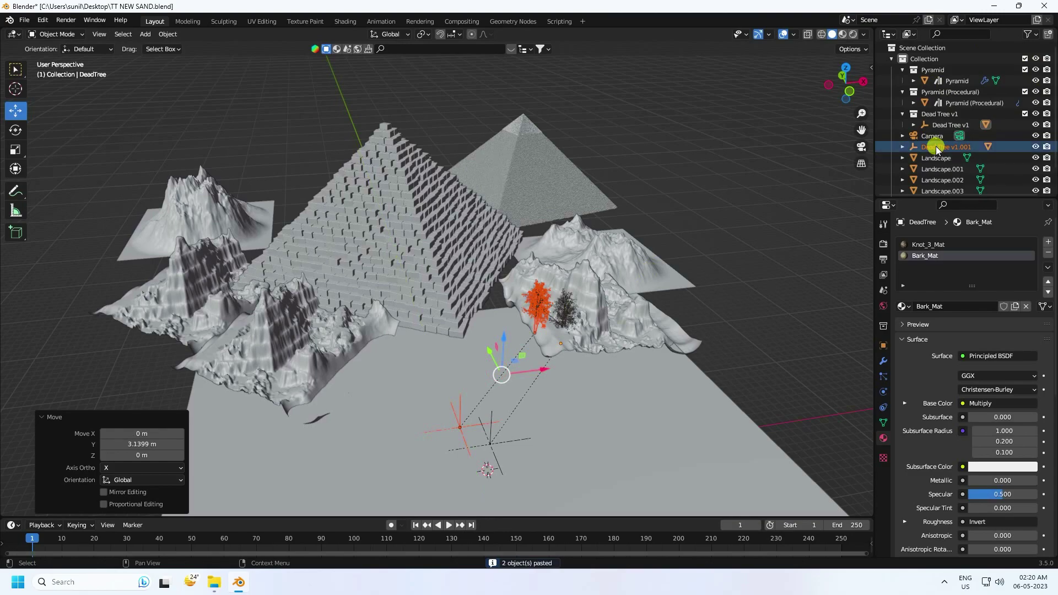
Duplicate the second dead tree and move the copy about -27.3 m along X to the canyon rocks left of the stepped pyramid
{"action": "key", "text": "ctrl+c"}
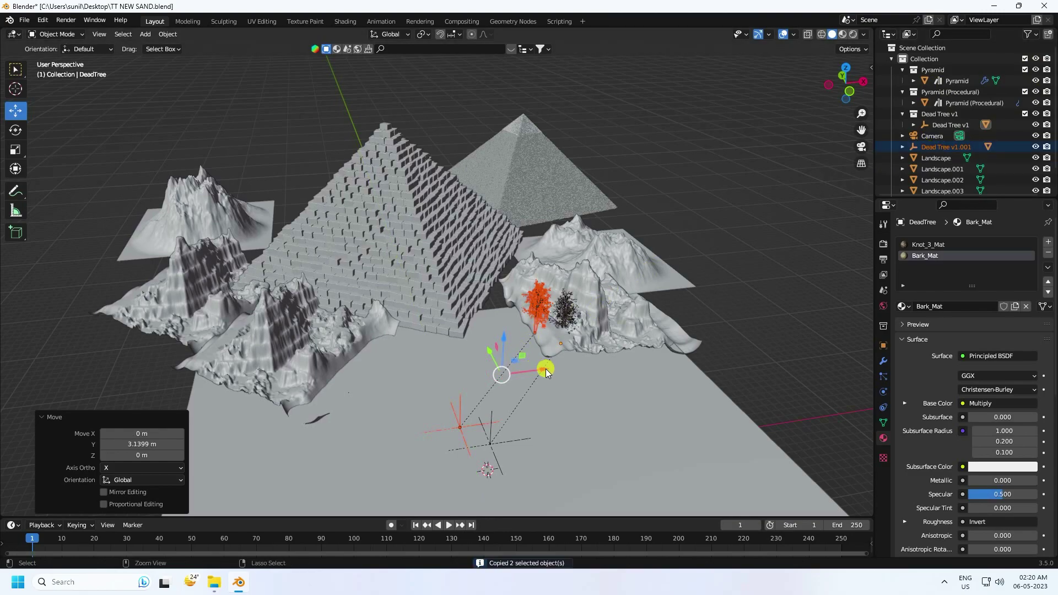
{"action": "key", "text": "ctrl+v"}
{"action": "key", "text": "g"}
{"action": "left_click", "coordinate": [265, 383]}
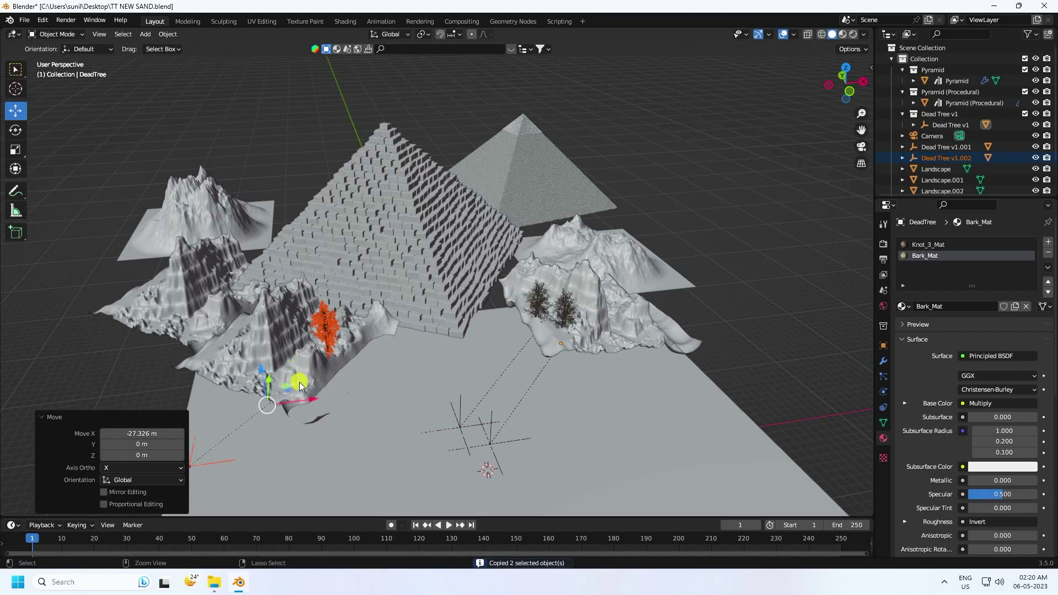
Paste another dead tree and move it about -3.2 m along X beside the one at the left canyon rocks
{"action": "key", "text": "ctrl+v"}
{"action": "middle_click_drag", "start_coordinate": [329, 398], "coordinate": [289, 390]}
{"action": "left_click_drag", "start_coordinate": [308, 295], "coordinate": [248, 350]}
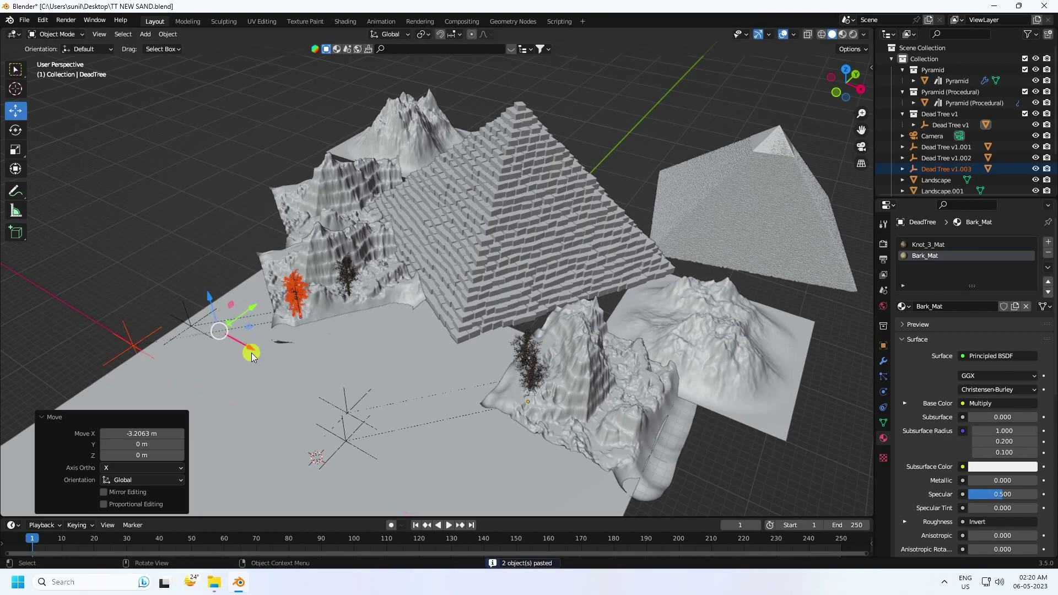
{"action": "key", "text": "KP_0"}
{"action": "scroll", "coordinate": [248, 358], "scroll_direction": "down", "scroll_amount": 1}
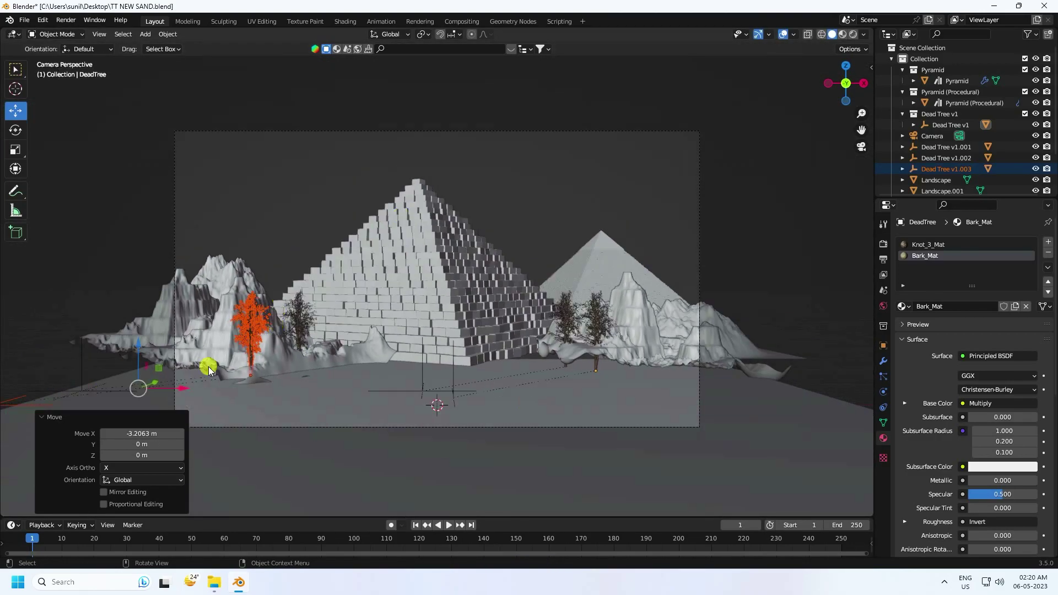
{"action": "scroll", "coordinate": [403, 395], "scroll_direction": "up", "scroll_amount": 1}
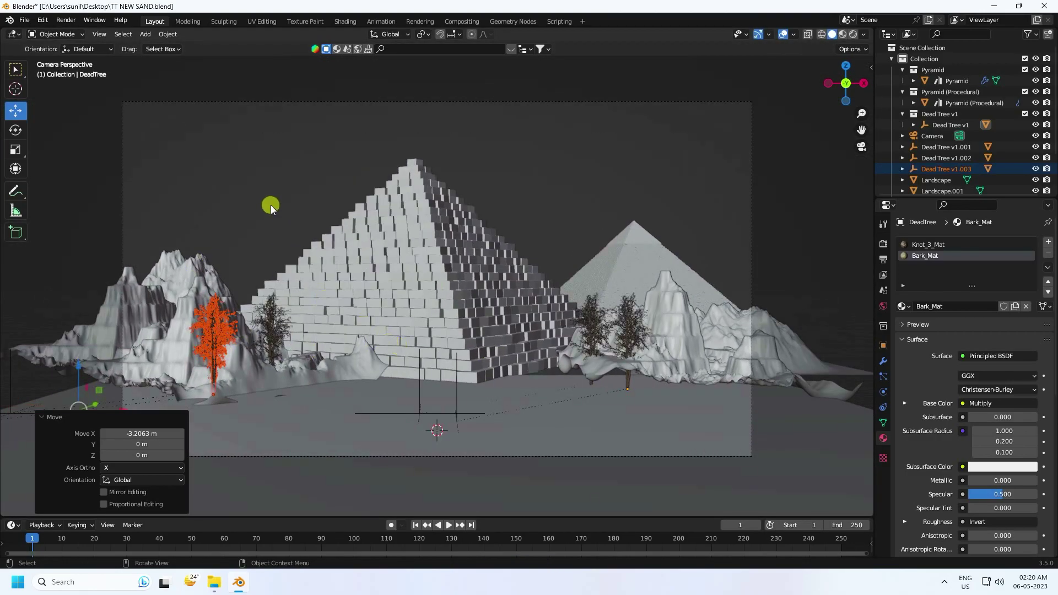
{"action": "left_click", "coordinate": [271, 208]}
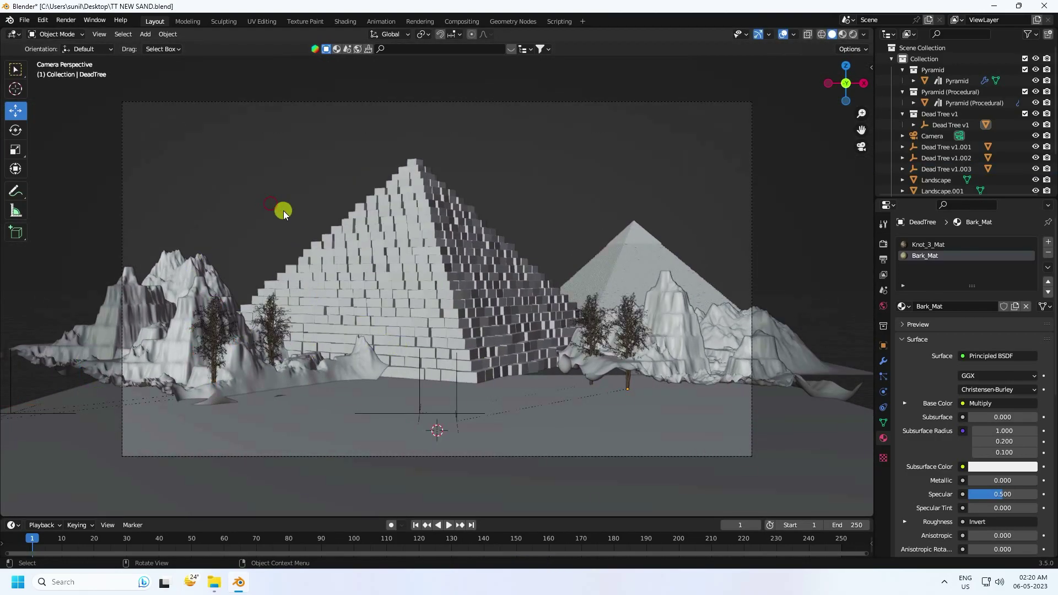
Import the Wavefront OBJ file [08-04-17] - Natural.obj from the Desktop's sand folder at a scale of 0.1
{"action": "left_click", "coordinate": [25, 21]}
{"action": "mouse_move", "coordinate": [53, 173]}
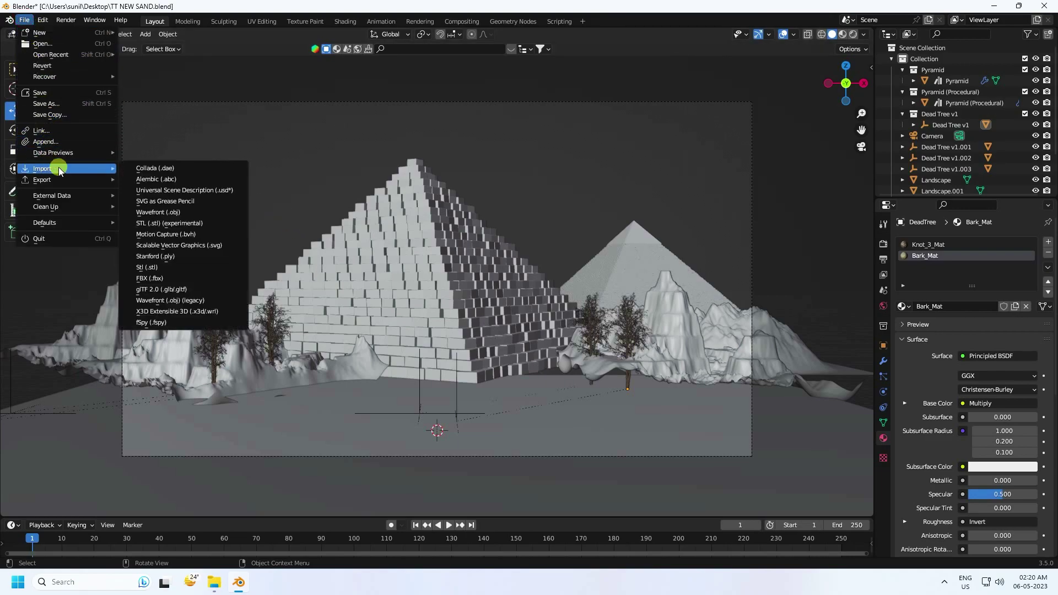
{"action": "left_click", "coordinate": [184, 213]}
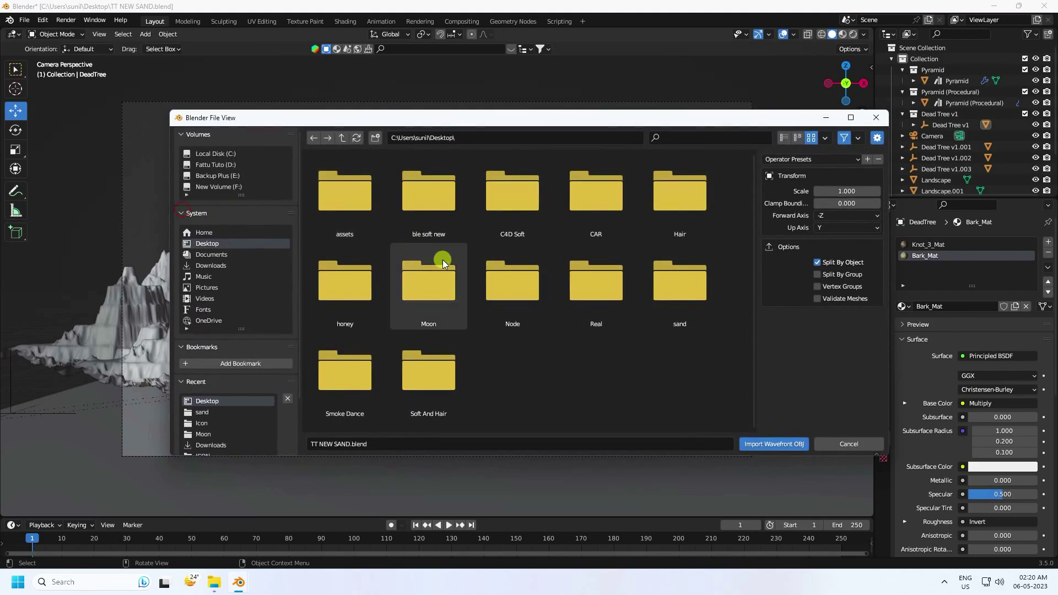
{"action": "left_click", "coordinate": [212, 246]}
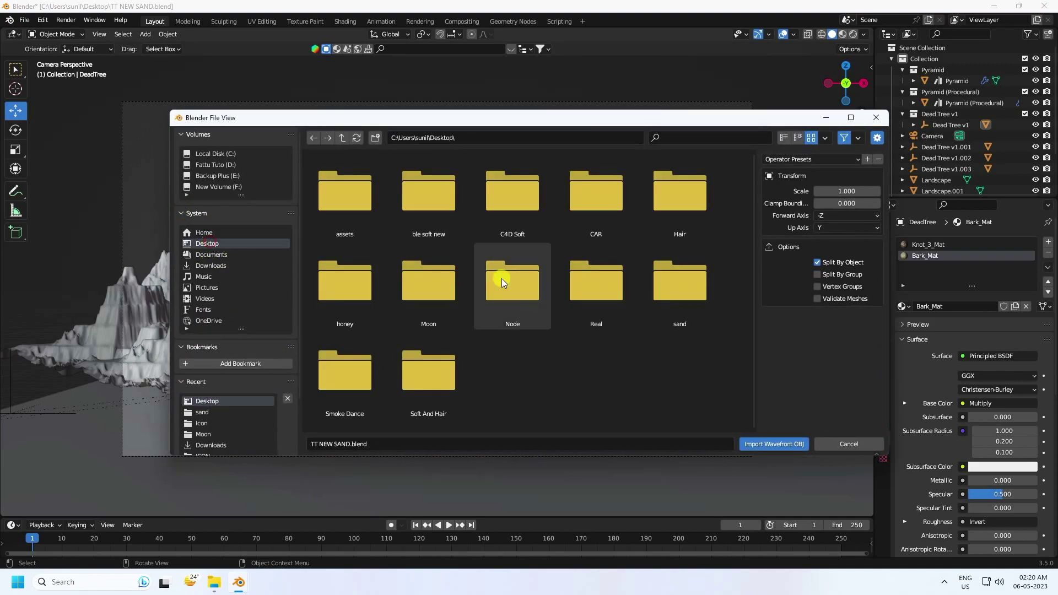
{"action": "left_click", "coordinate": [688, 280]}
{"action": "left_click", "coordinate": [486, 210]}
{"action": "left_click", "coordinate": [852, 186]}
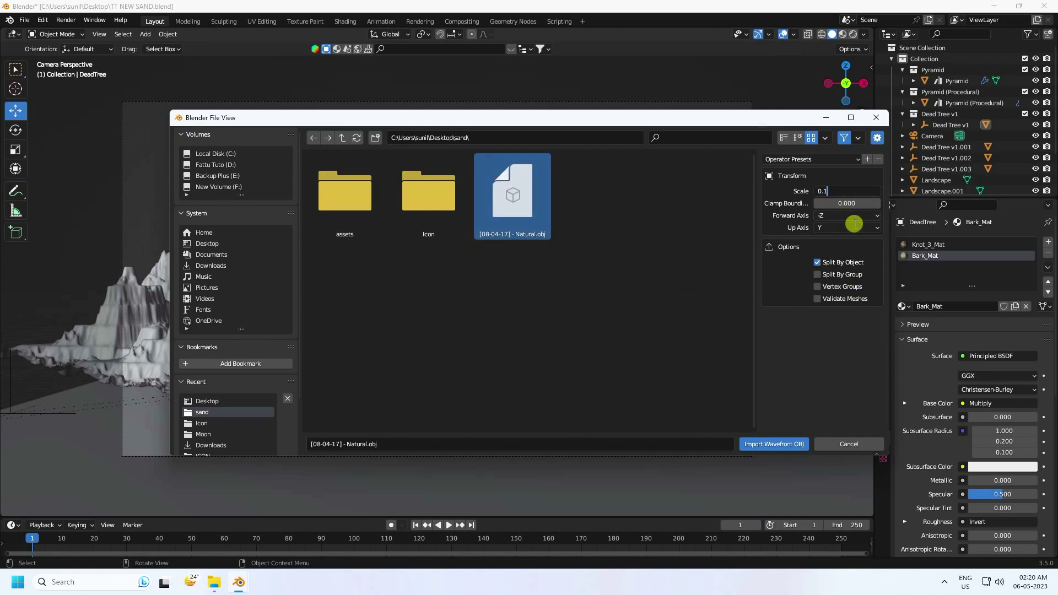
{"action": "type", "text": "0.1"}
{"action": "left_click", "coordinate": [772, 446]}
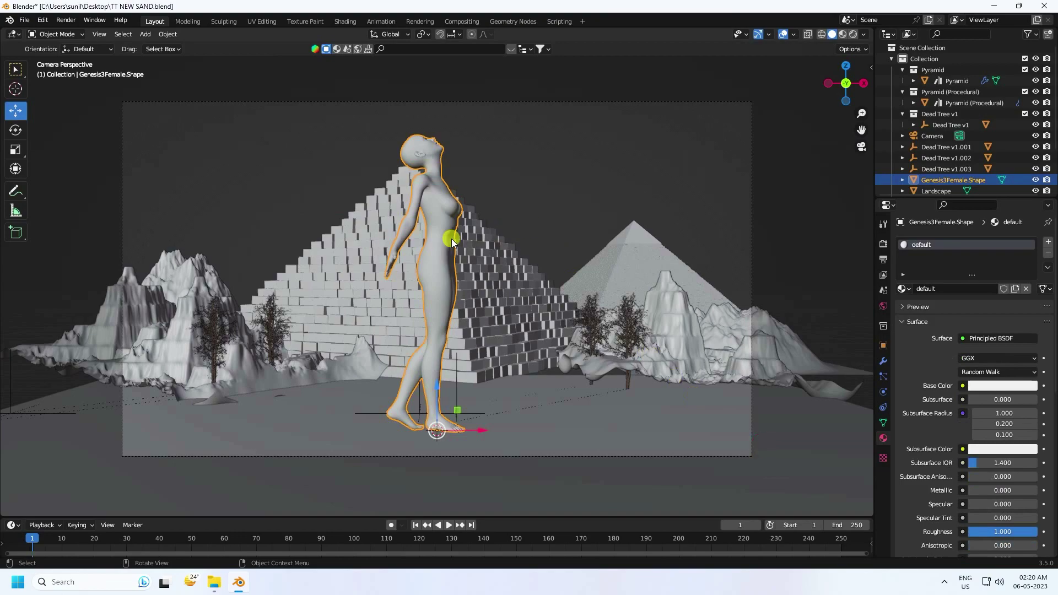
Rotate the imported female figure 97.2° about Z to face the stepped pyramid and scale it by 0.095
{"action": "scroll", "coordinate": [435, 265], "scroll_direction": "up", "scroll_amount": 1}
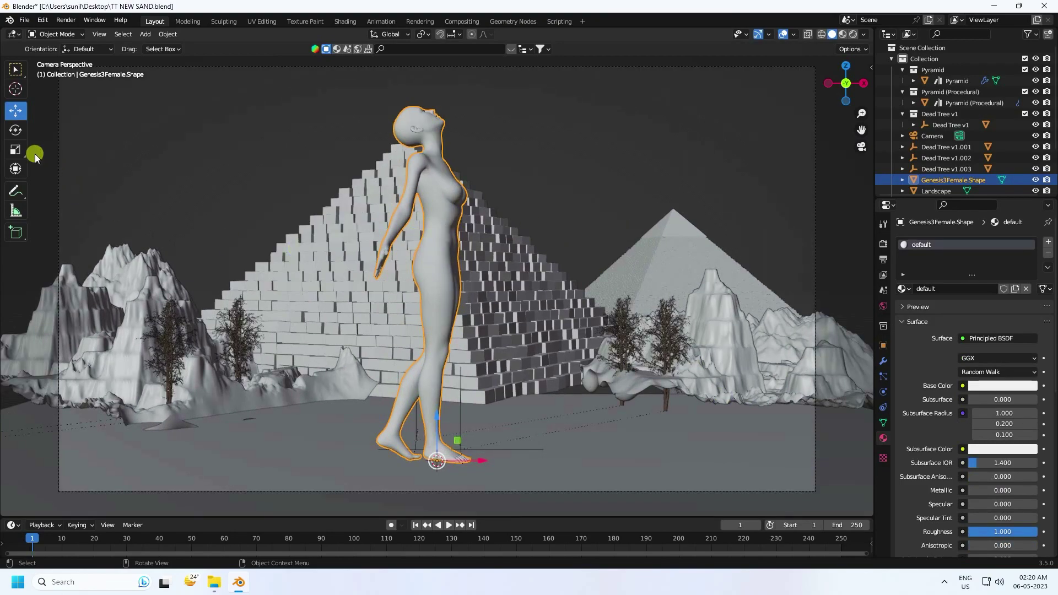
{"action": "left_click", "coordinate": [15, 130]}
{"action": "mouse_move", "coordinate": [457, 459]}
{"action": "left_mouse_down"}
{"action": "mouse_move", "coordinate": [416, 468]}
{"action": "mouse_move", "coordinate": [444, 475]}
{"action": "left_mouse_up"}
{"action": "left_click", "coordinate": [16, 113]}
{"action": "key", "text": "s"}
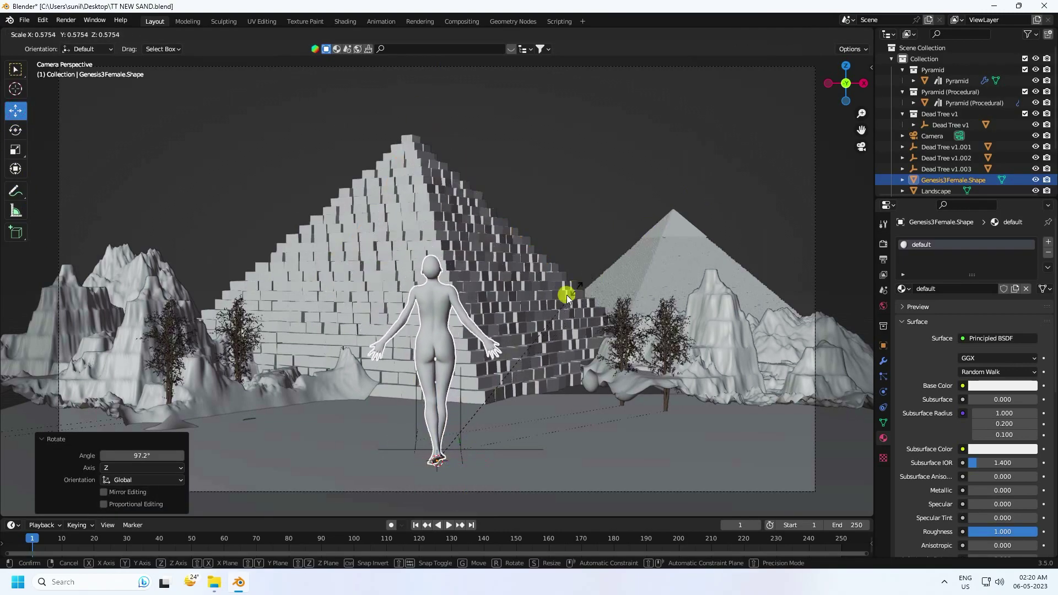
{"action": "left_click", "coordinate": [457, 429]}
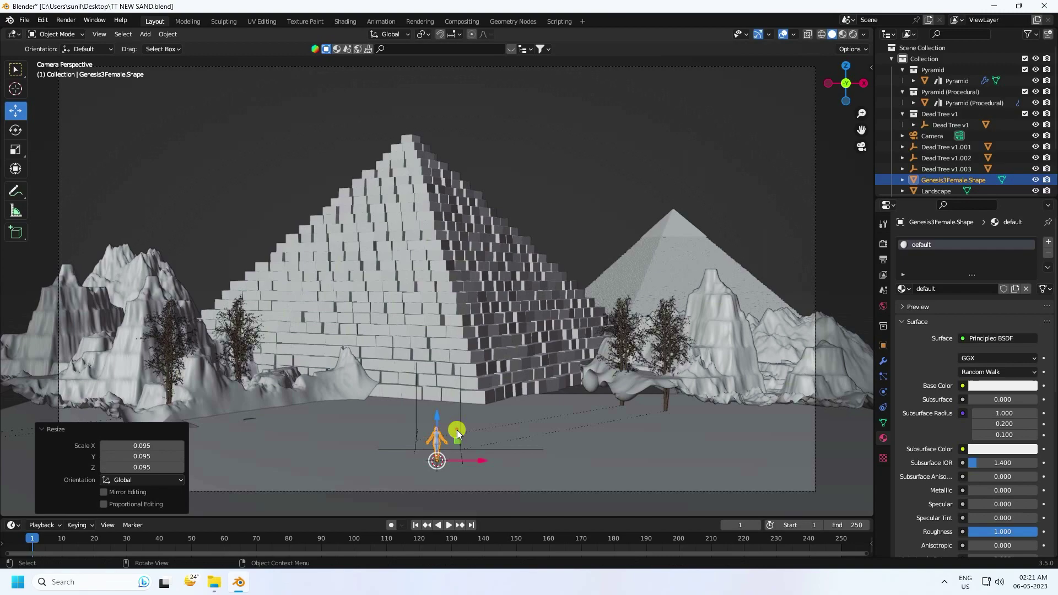
Switch to rendered shading and position the figure on the dune crest in front of the stepped pyramid, lowering it about 1.55 m
{"action": "mouse_move", "coordinate": [442, 421]}
{"action": "left_mouse_down"}
{"action": "mouse_move", "coordinate": [452, 298]}
{"action": "mouse_move", "coordinate": [441, 323]}
{"action": "mouse_move", "coordinate": [533, 344]}
{"action": "left_mouse_up"}
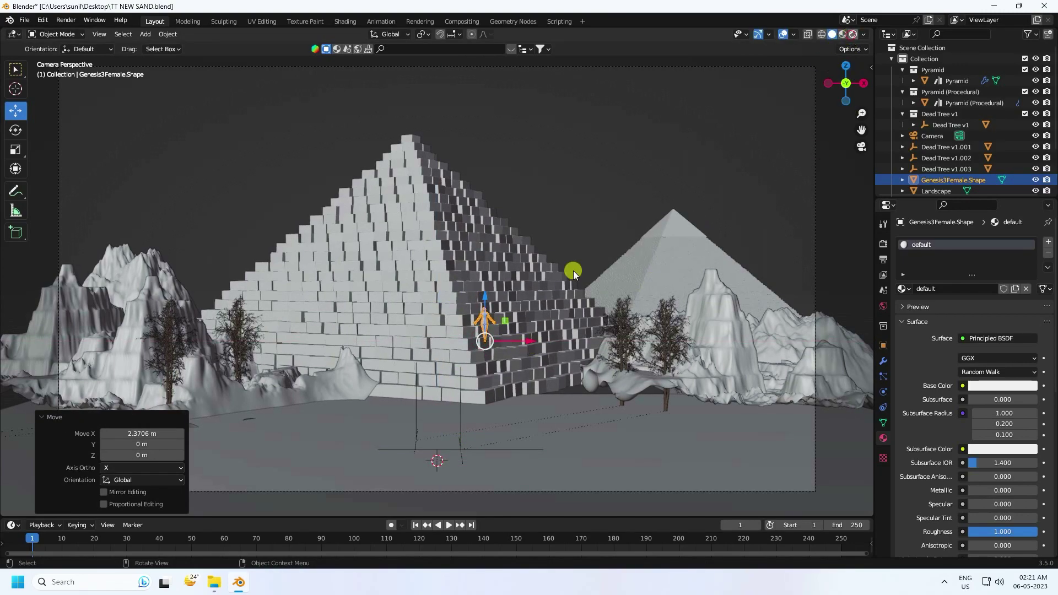
{"action": "left_click", "coordinate": [854, 34]}
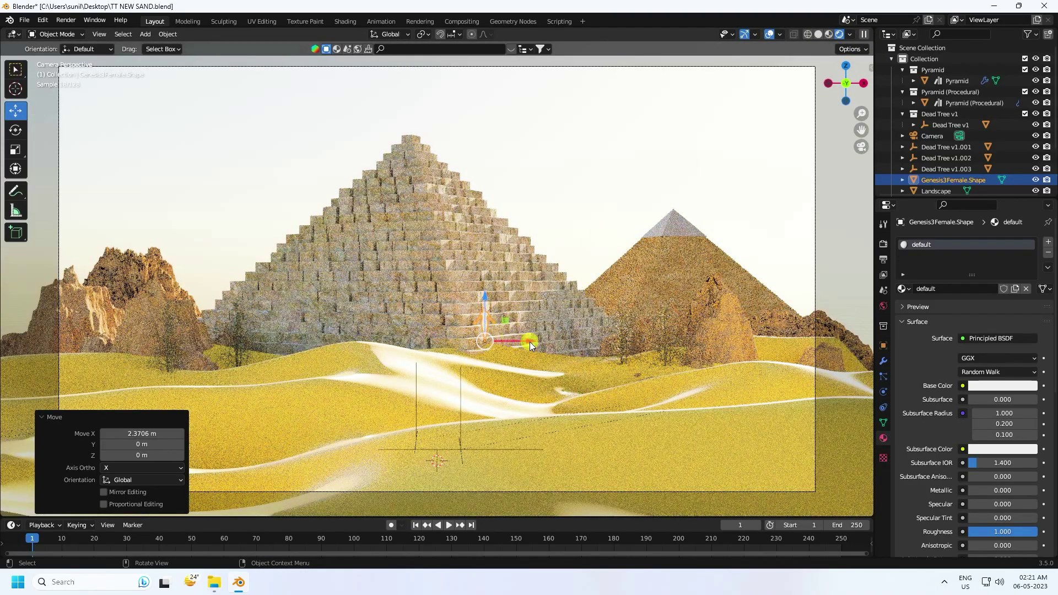
{"action": "left_click_drag", "start_coordinate": [531, 345], "coordinate": [448, 344]}
{"action": "left_click_drag", "start_coordinate": [410, 305], "coordinate": [406, 331]}
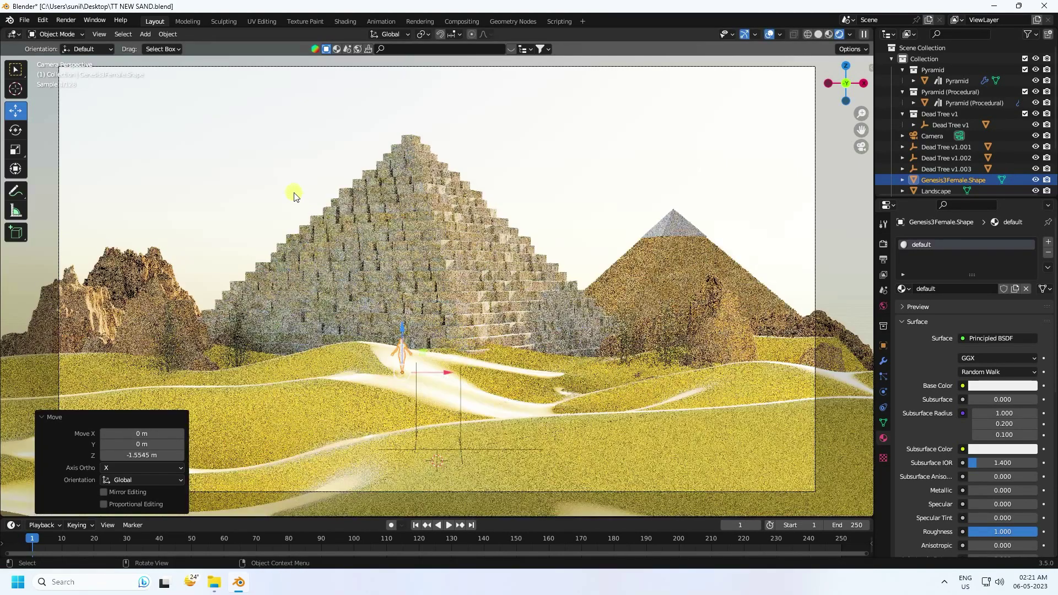
{"action": "left_click", "coordinate": [288, 186]}
Rotate the figure a further 11.7° about Z on the dune crest
{"action": "left_click", "coordinate": [401, 349]}
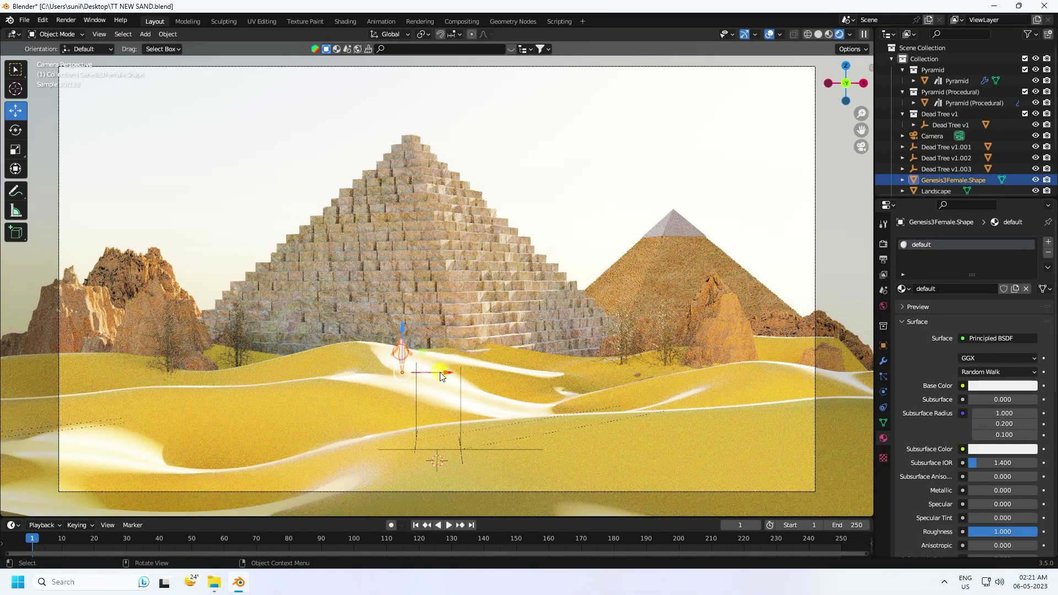
{"action": "left_click", "coordinate": [14, 129]}
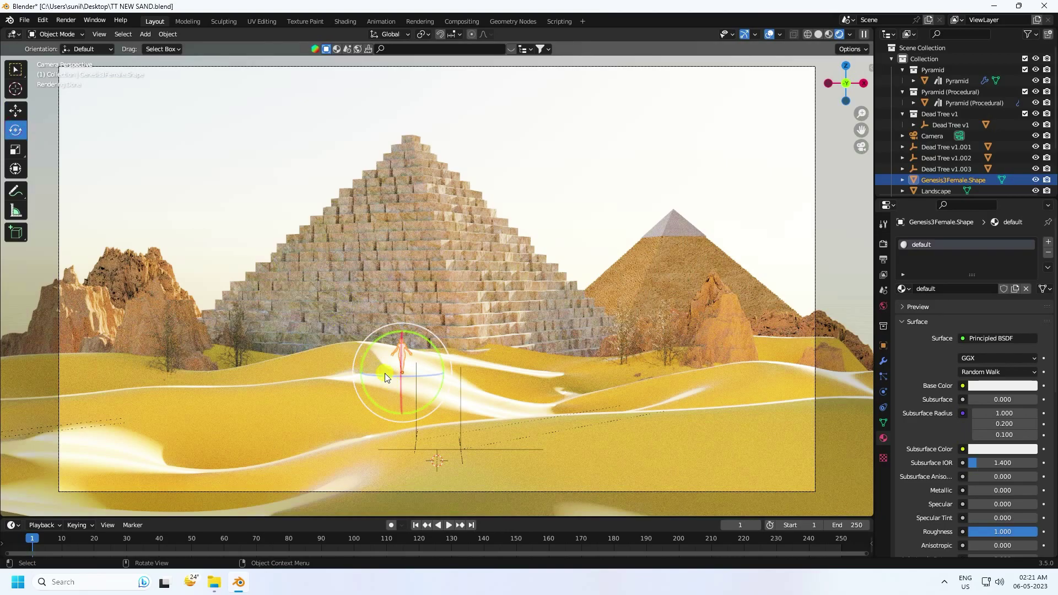
{"action": "left_click_drag", "start_coordinate": [386, 378], "coordinate": [394, 379]}
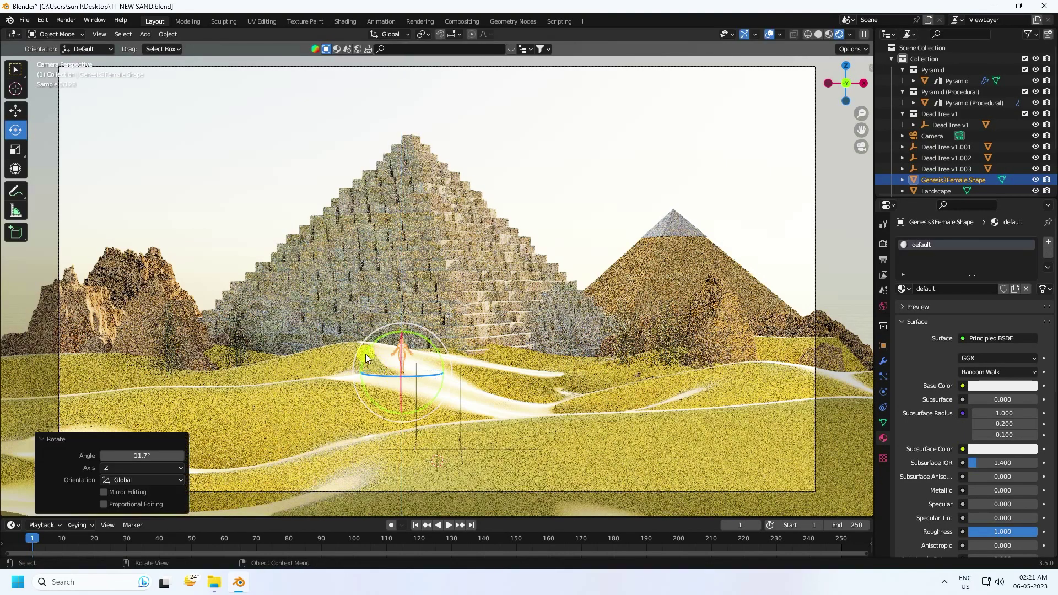
{"action": "left_click", "coordinate": [15, 110]}
{"action": "left_click", "coordinate": [270, 179]}
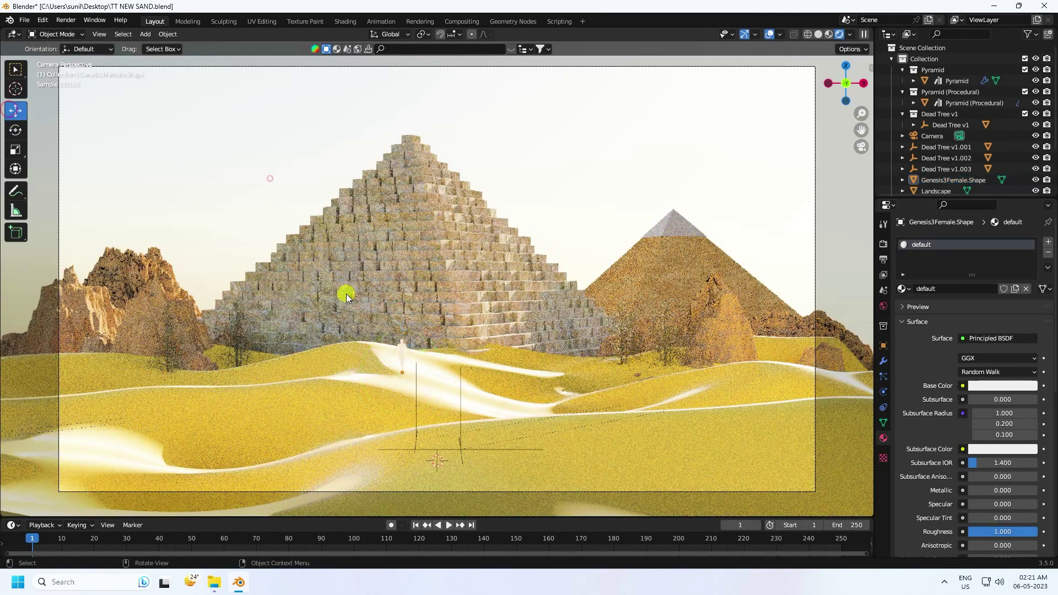
{"action": "left_click", "coordinate": [403, 353]}
Replace the figure's default material with a new one that has a black base color
{"action": "left_click", "coordinate": [1026, 289]}
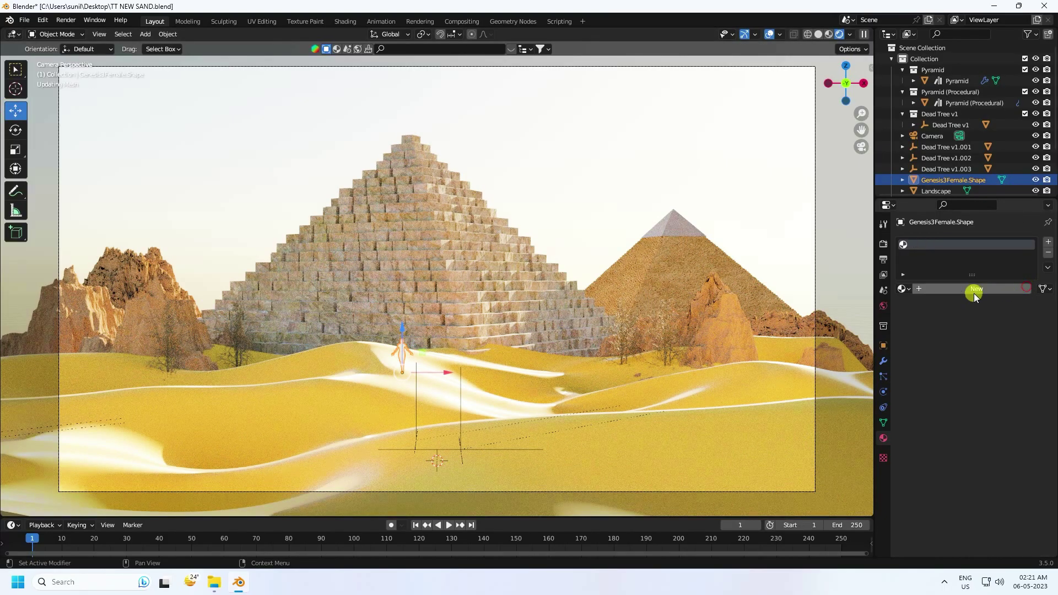
{"action": "left_click", "coordinate": [941, 291]}
{"action": "left_click", "coordinate": [991, 387]}
{"action": "left_click_drag", "start_coordinate": [1029, 293], "coordinate": [1028, 310]}
{"action": "left_click", "coordinate": [592, 160]}
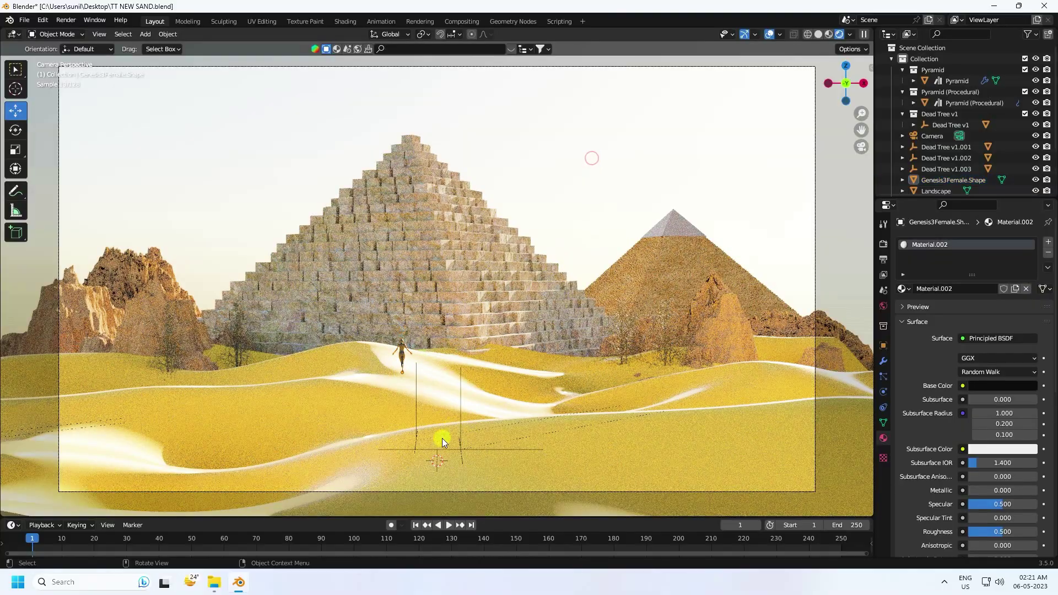
Lower the female figure about 0.69 m along Z onto the dune surface, return to the camera view and save the file
{"action": "middle_click_drag", "start_coordinate": [410, 384], "coordinate": [528, 330], "text": "shift"}
{"action": "scroll", "coordinate": [528, 329], "scroll_direction": "up", "scroll_amount": 10}
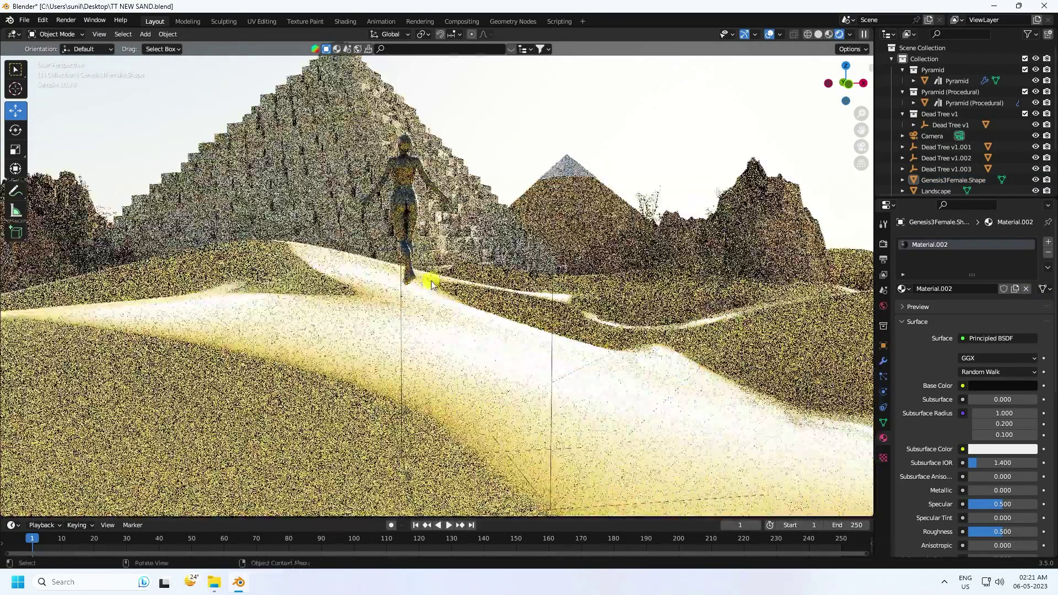
{"action": "scroll", "coordinate": [430, 266], "scroll_direction": "down", "scroll_amount": 10}
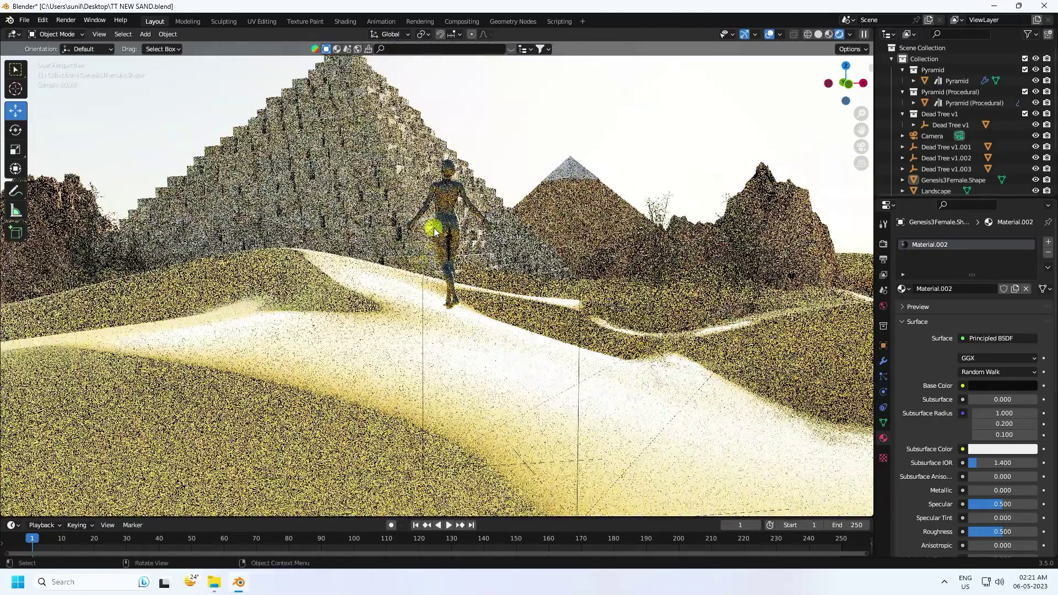
{"action": "left_click", "coordinate": [442, 223]}
{"action": "left_click_drag", "start_coordinate": [452, 264], "coordinate": [462, 325]}
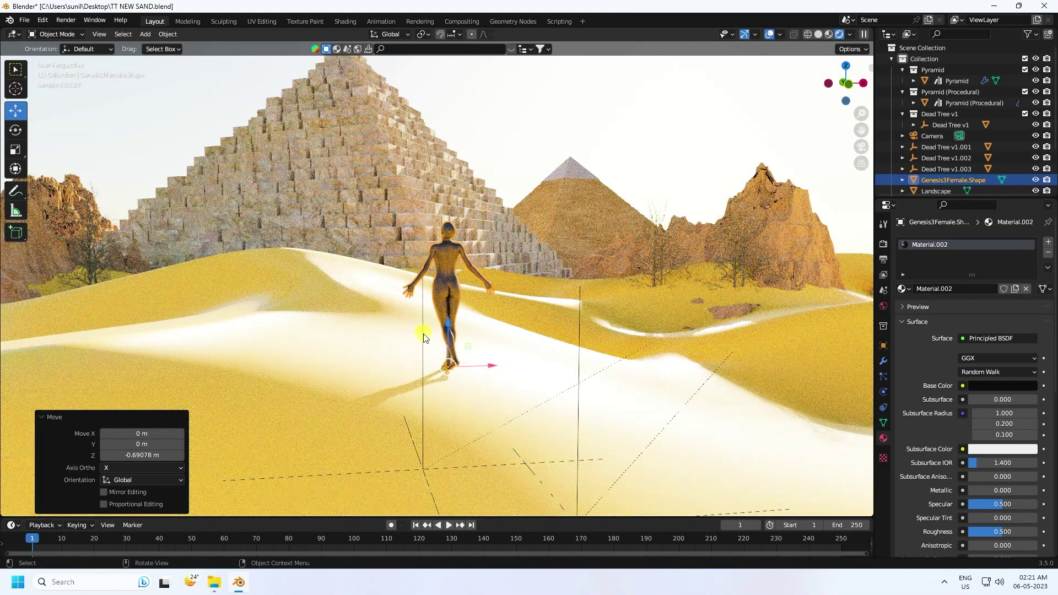
{"action": "key", "text": "KP_0"}
{"action": "left_click", "coordinate": [576, 164]}
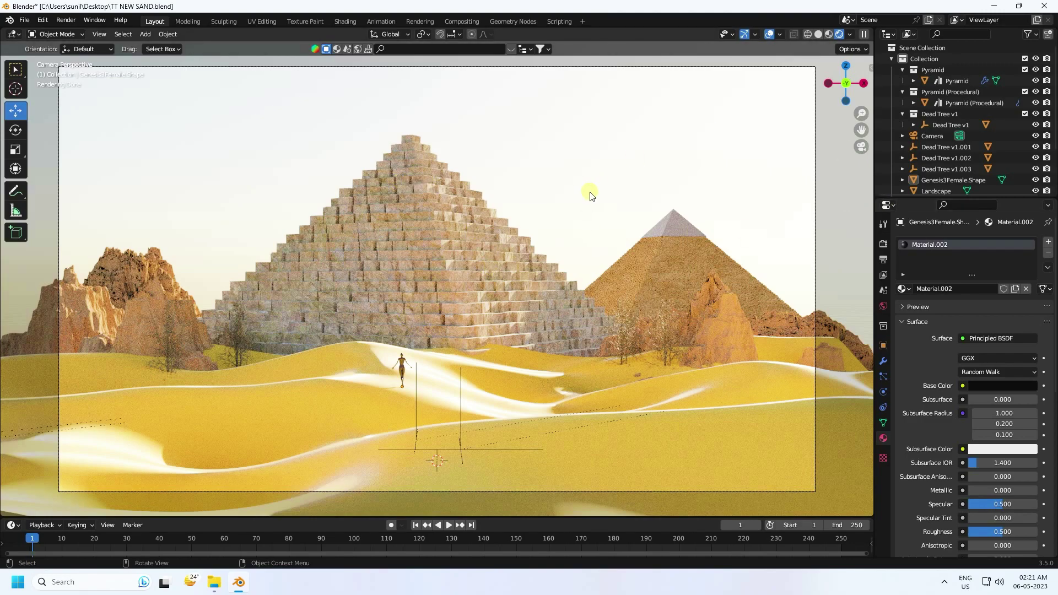
{"action": "key", "text": "ctrl+s"}
Try viewport denoising on the rendered camera view and turn it back off
{"action": "left_click", "coordinate": [884, 245]}
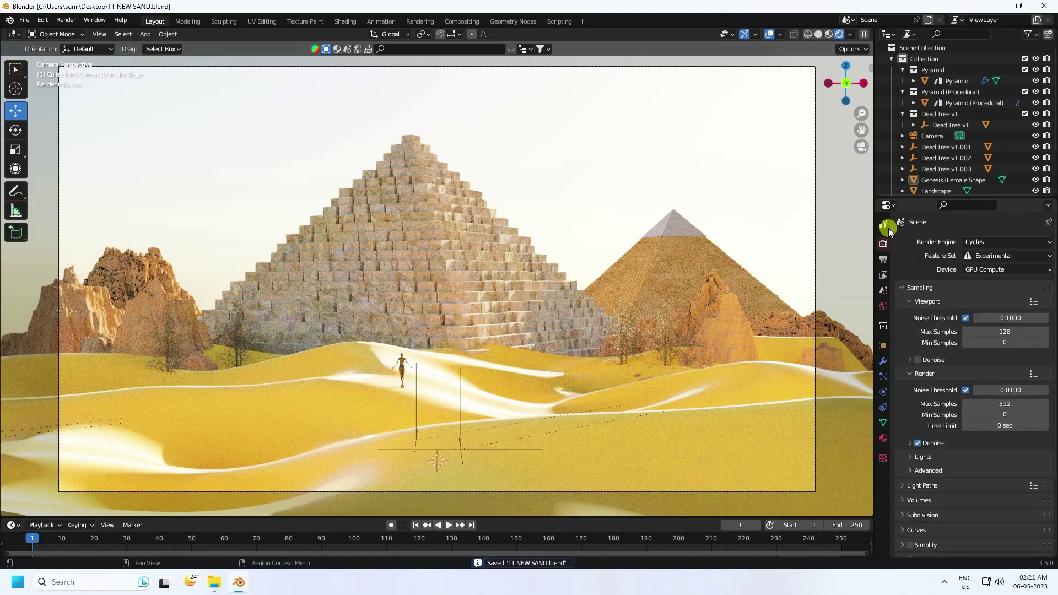
{"action": "left_click", "coordinate": [918, 360]}
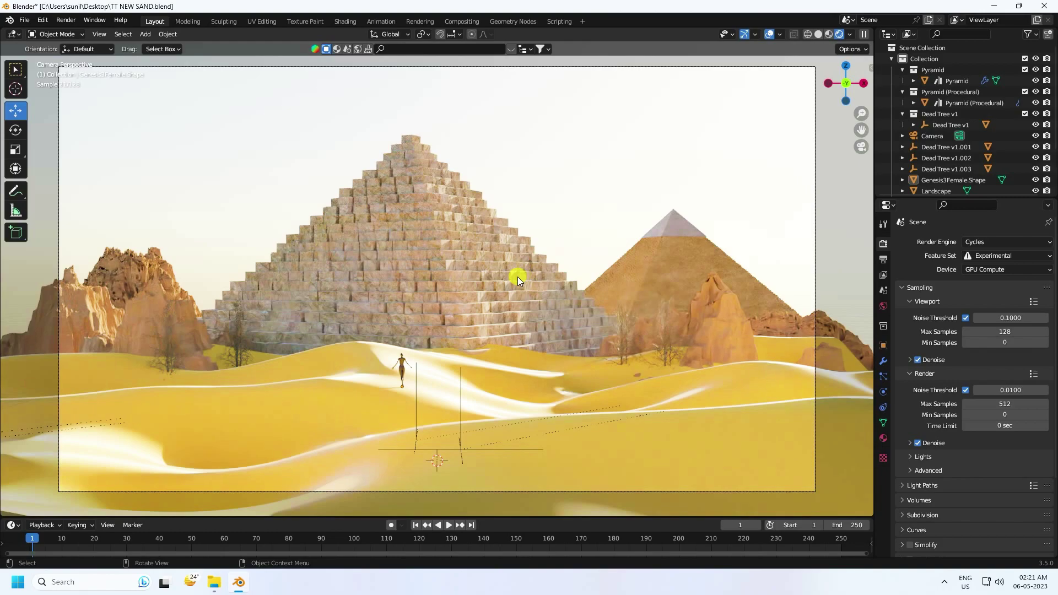
{"action": "left_click", "coordinate": [918, 360]}
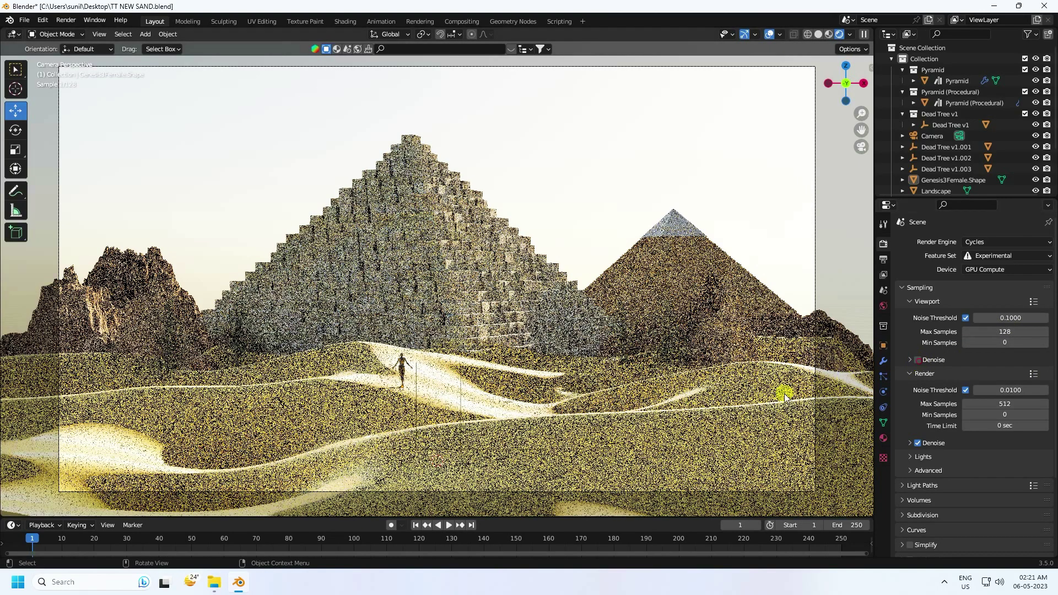
Open the finished reference image Icon.jpg from the Icon folder to compare its composition, and return to the Blender scene
{"action": "left_click", "coordinate": [215, 583]}
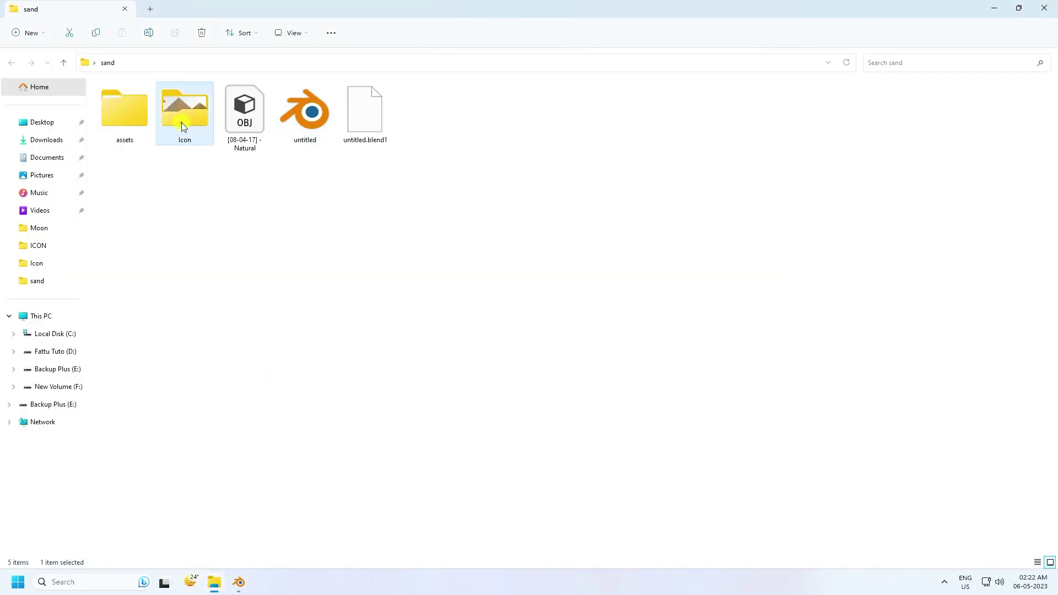
{"action": "double_click", "coordinate": [182, 123]}
{"action": "double_click", "coordinate": [807, 201]}
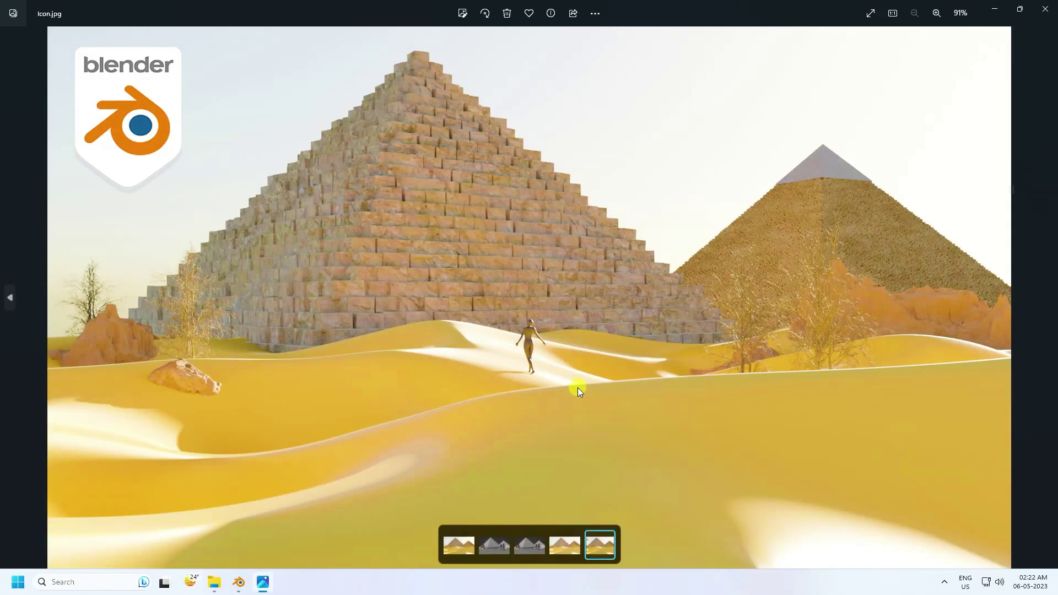
{"action": "left_click", "coordinate": [239, 582]}
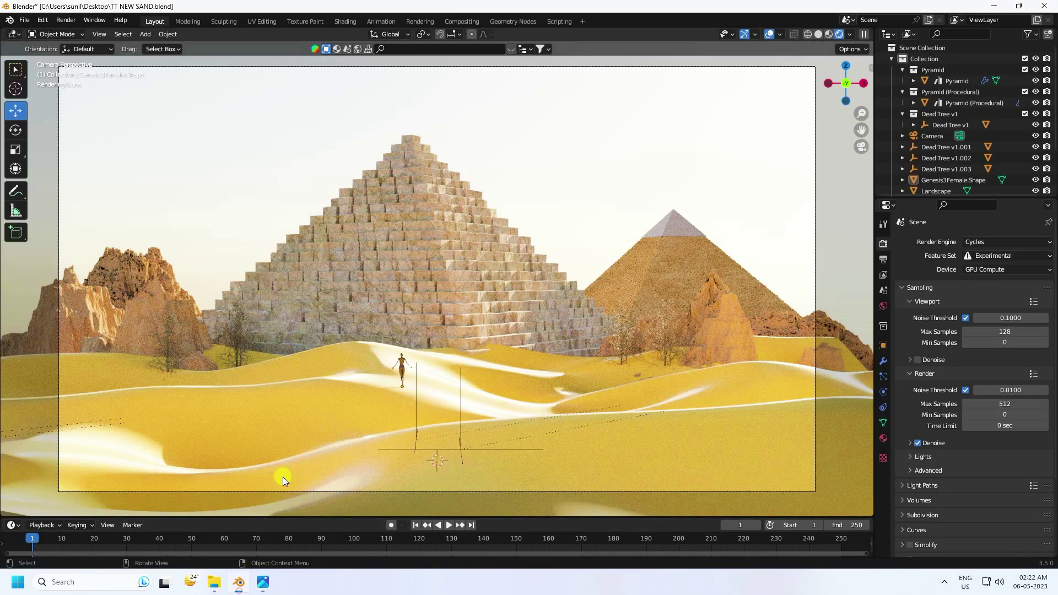